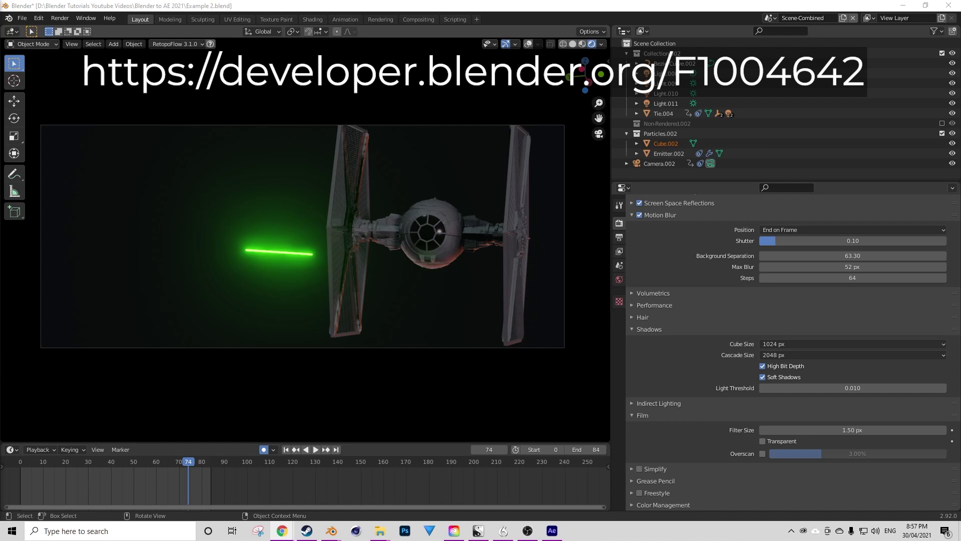
drag(0, 83, 465, 114)
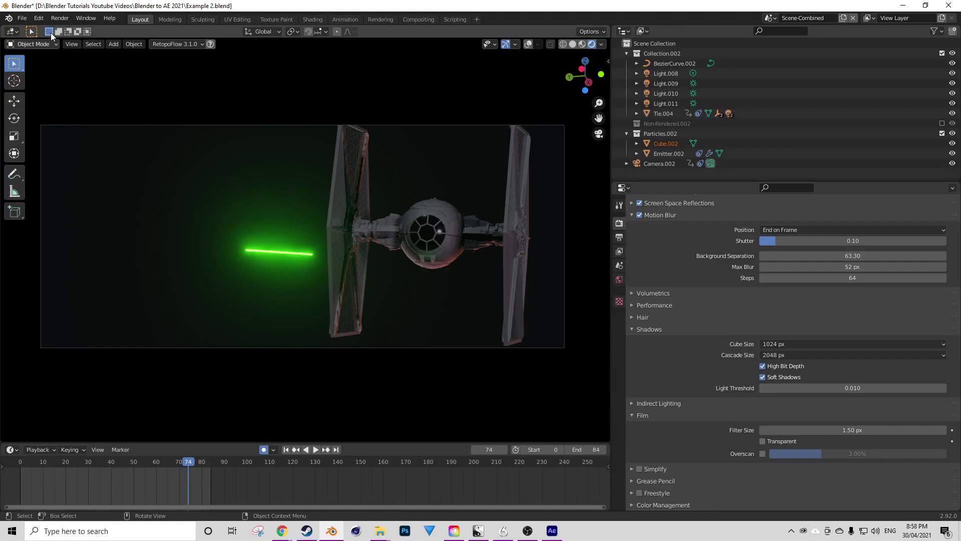
Find the Import-Export: Adobe After Effects (.jsx) add-on in the preferences by searching for jsx, and make sure it is enabled
click(39, 19)
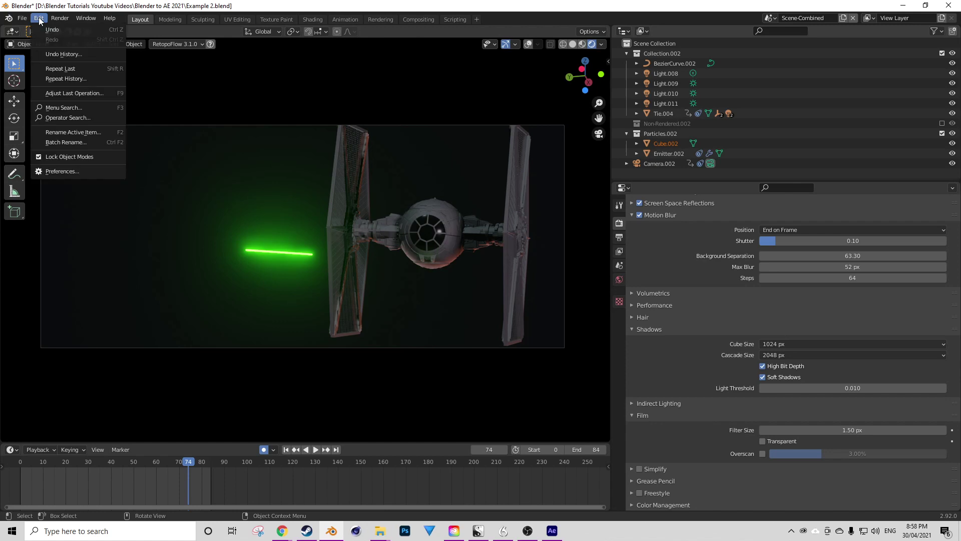
click(43, 172)
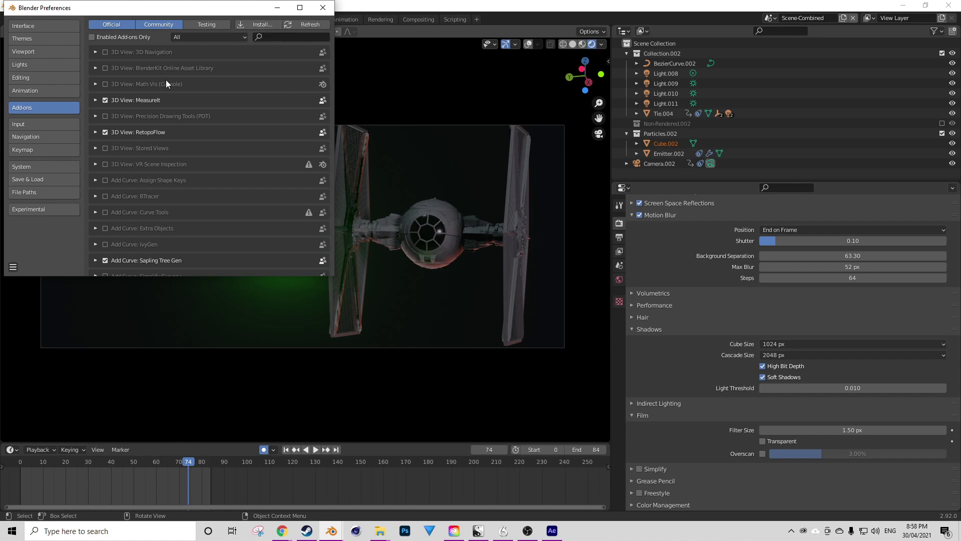
click(272, 38)
text(jsx)
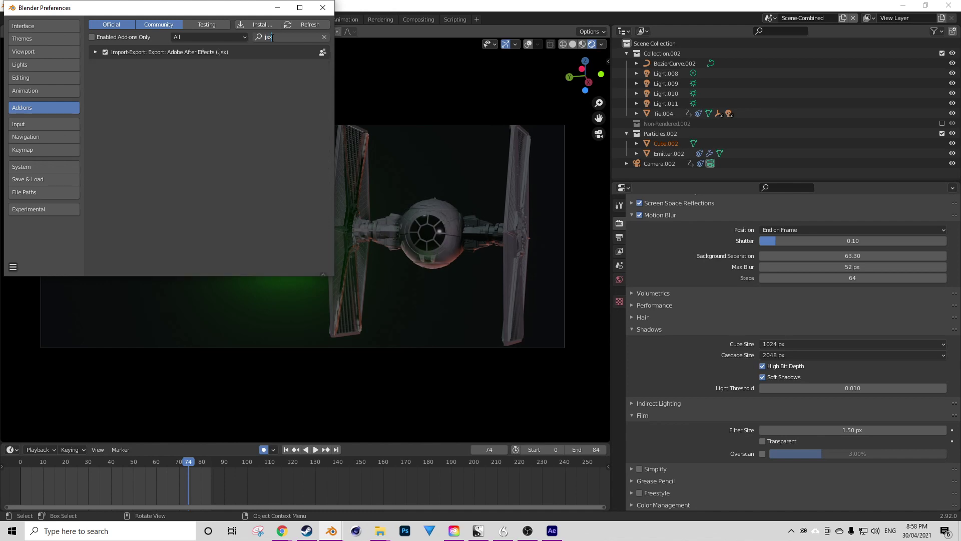
click(134, 76)
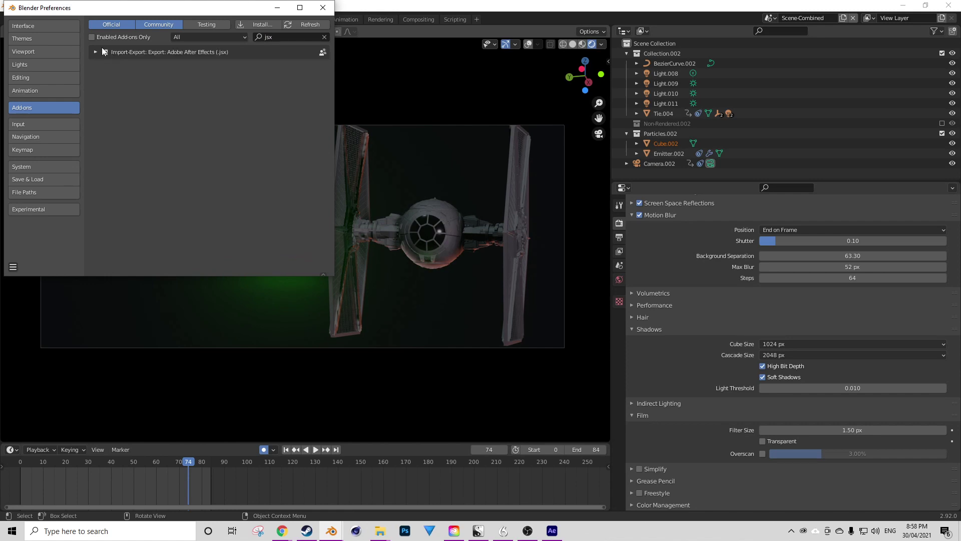
Save the preferences and close the preferences window
click(13, 266)
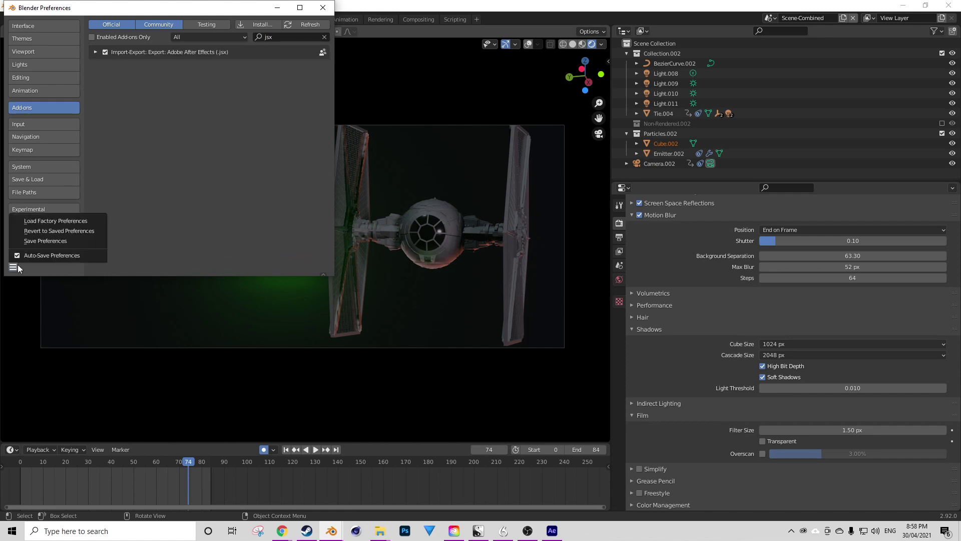
click(52, 240)
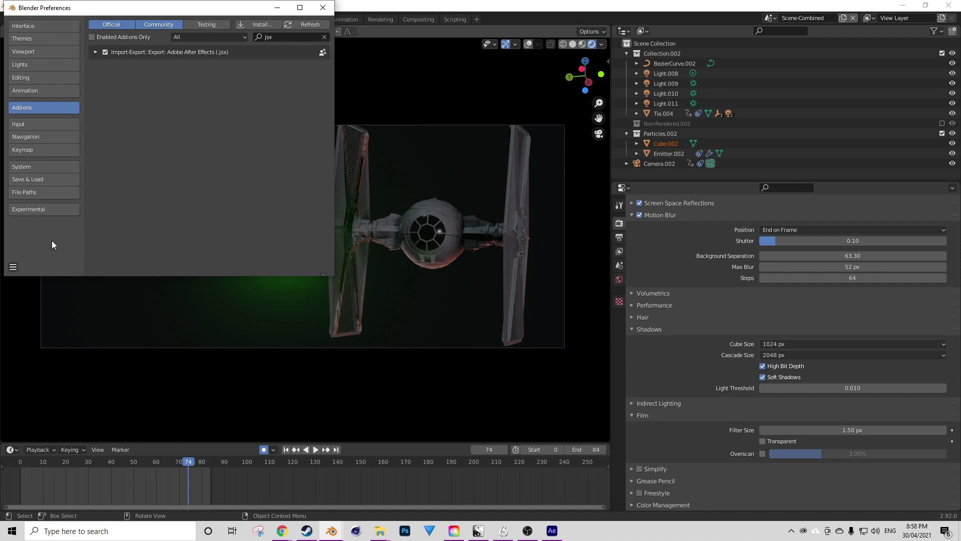
click(322, 7)
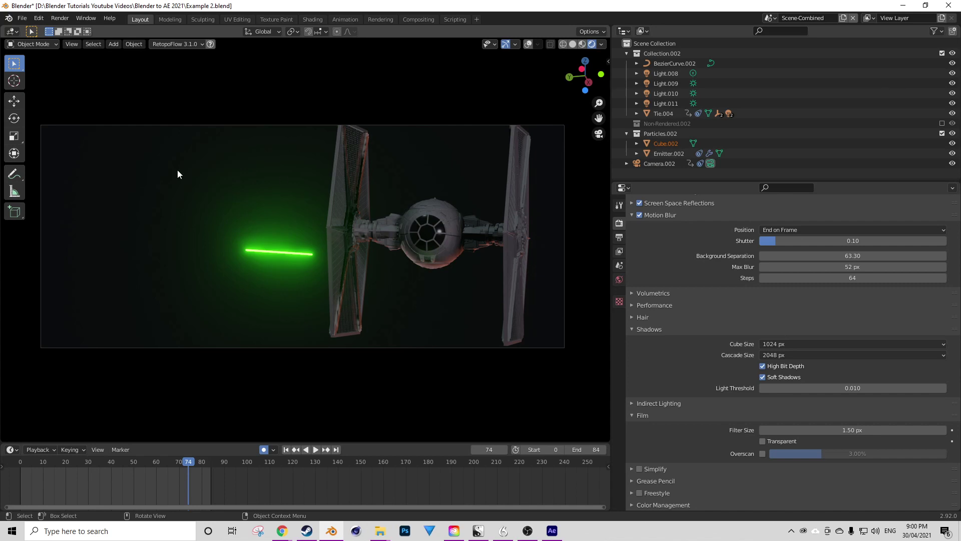
Play the animation through the camera to review the TIE fighter's flight and its green laser shots
key(space)
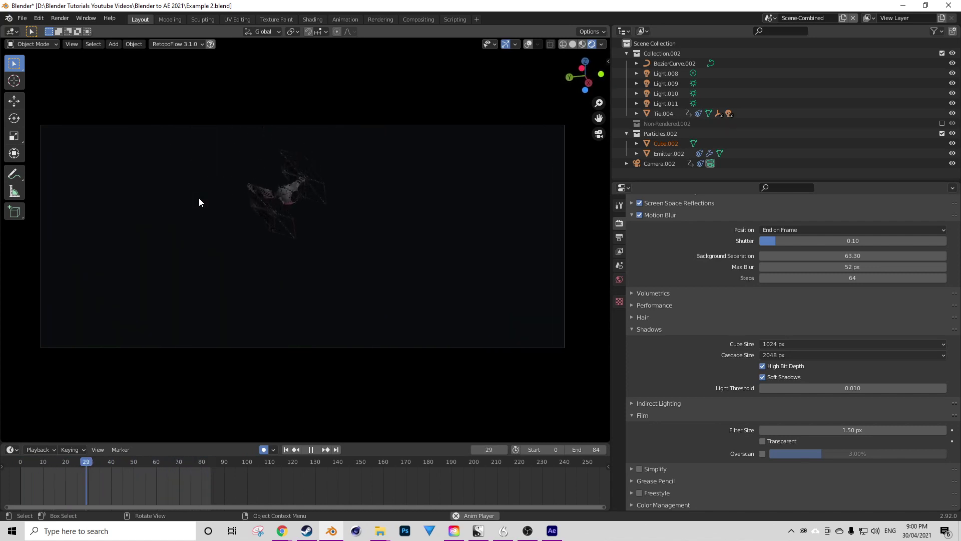
key(space)
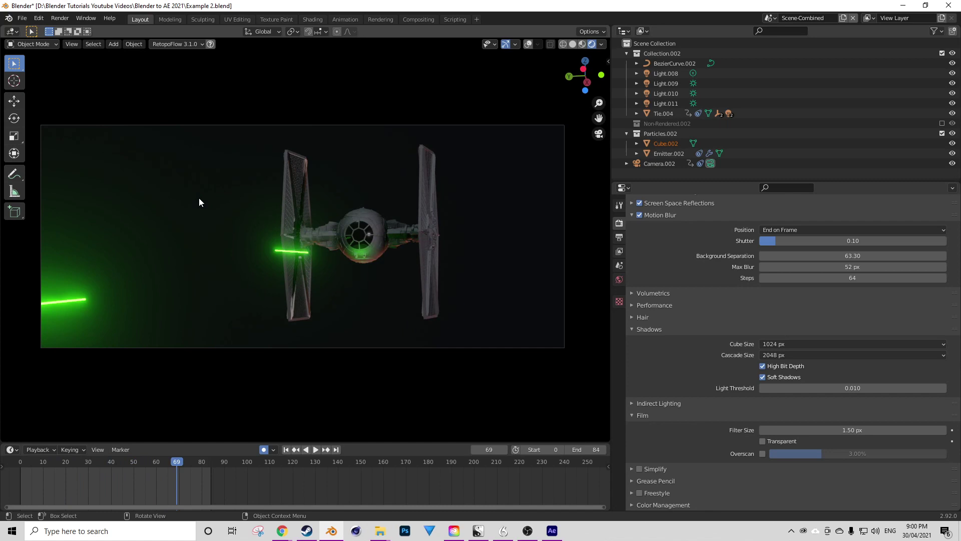
key(space)
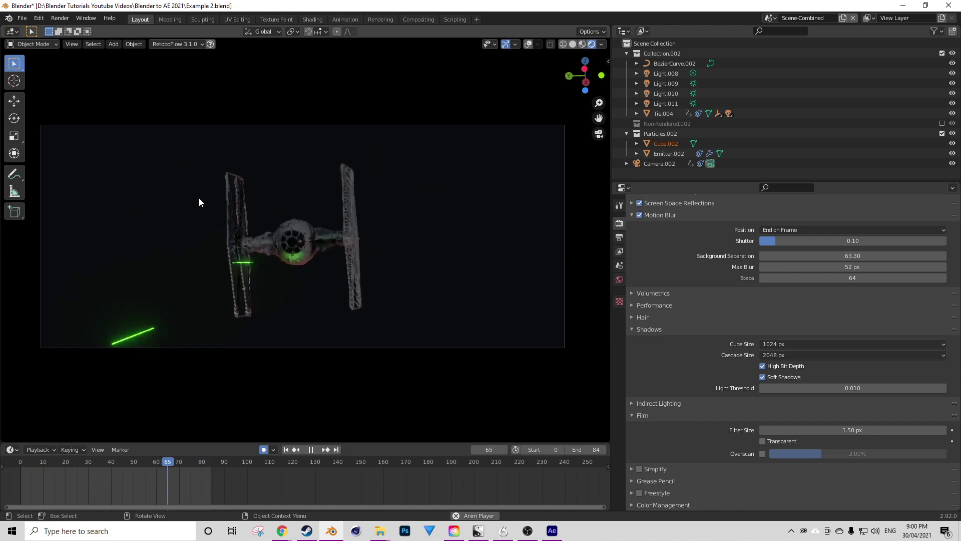
key(space)
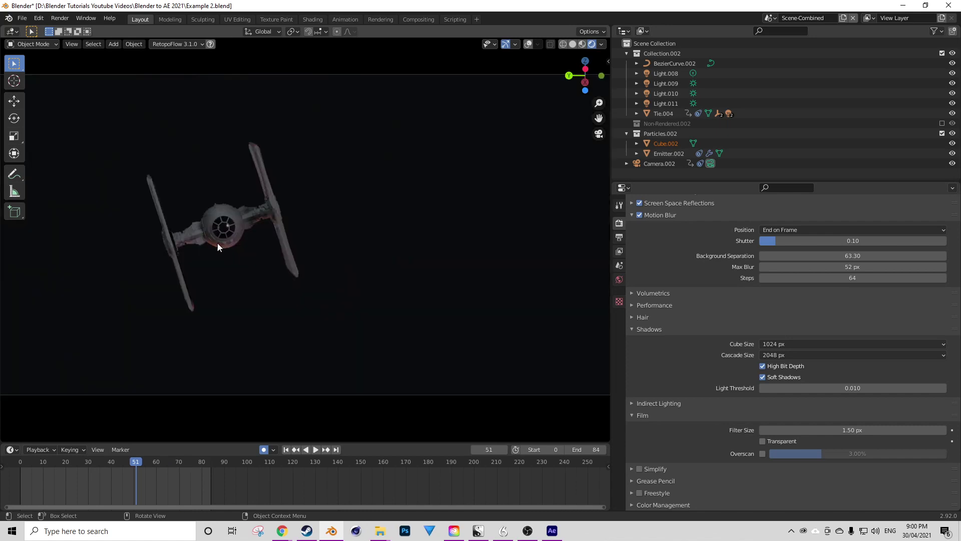
key(space)
key(space)
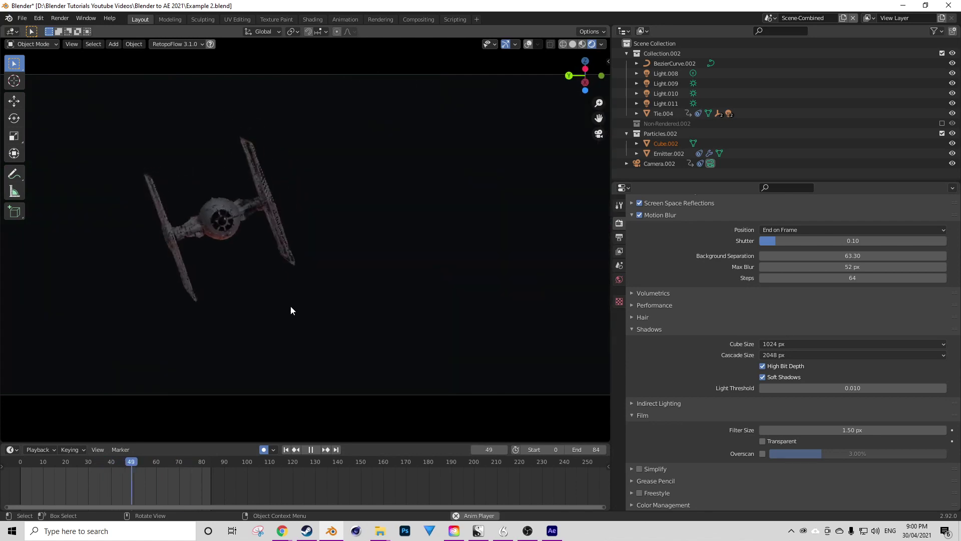
key(space)
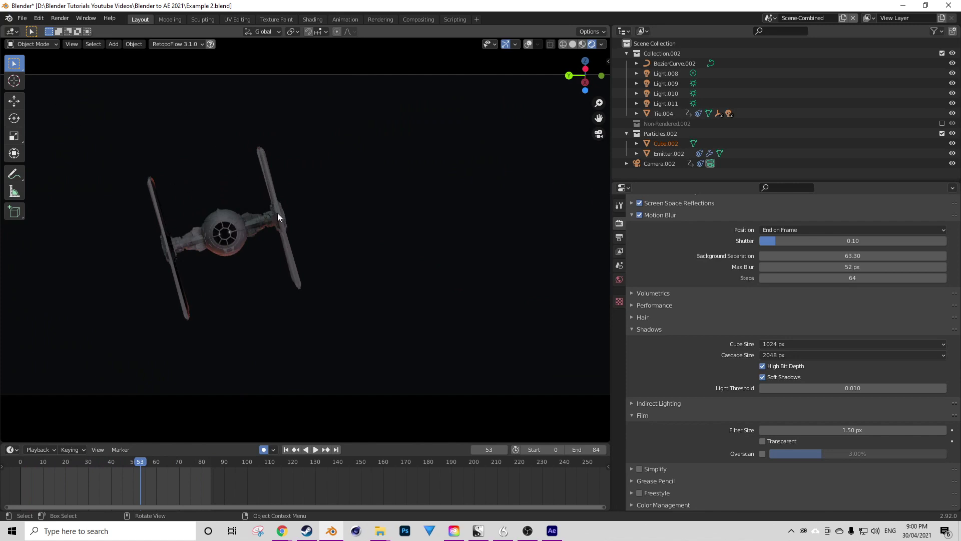
Leave the camera view, switch the viewport to Material Preview with overlays shown, and frame the TIE fighter closely
middle_drag(278, 214, 201, 233)
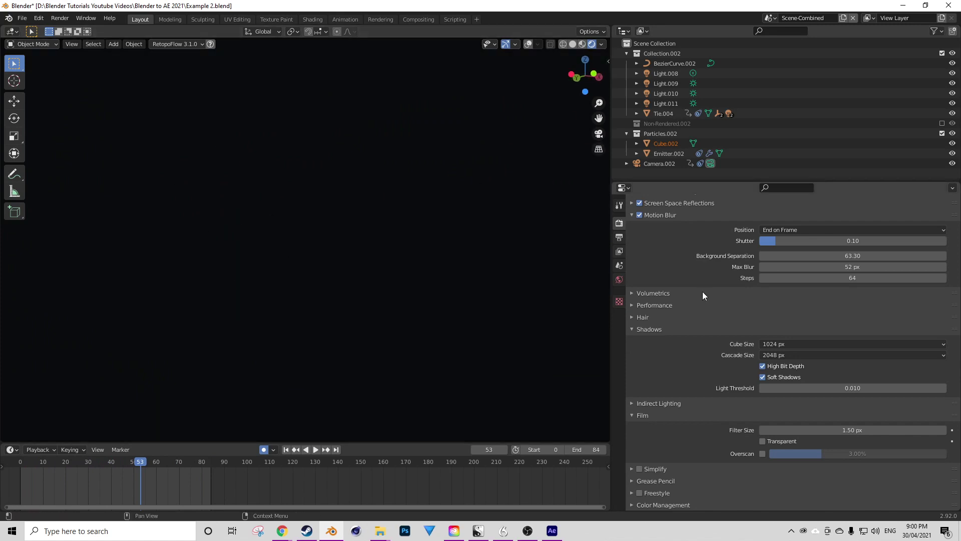
click(582, 44)
middle_drag(402, 198, 418, 194)
click(471, 155)
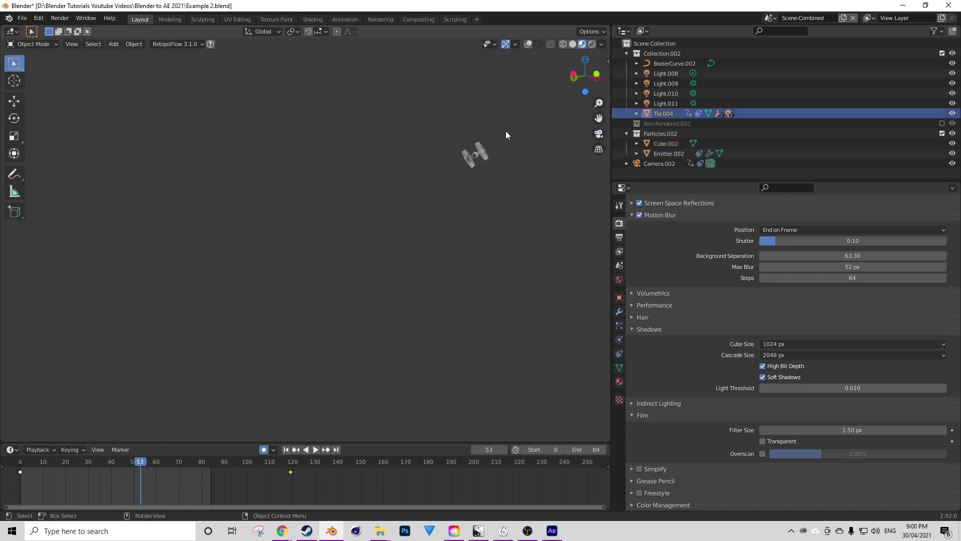
click(528, 45)
key(KP_Decimal)
middle_drag(483, 153, 329, 238)
scroll(329, 239, up, 2)
Select the exhaust empty on the TIE fighter, reveal it in the outliner, and select the laser emitter beneath the cockpit
click(358, 157)
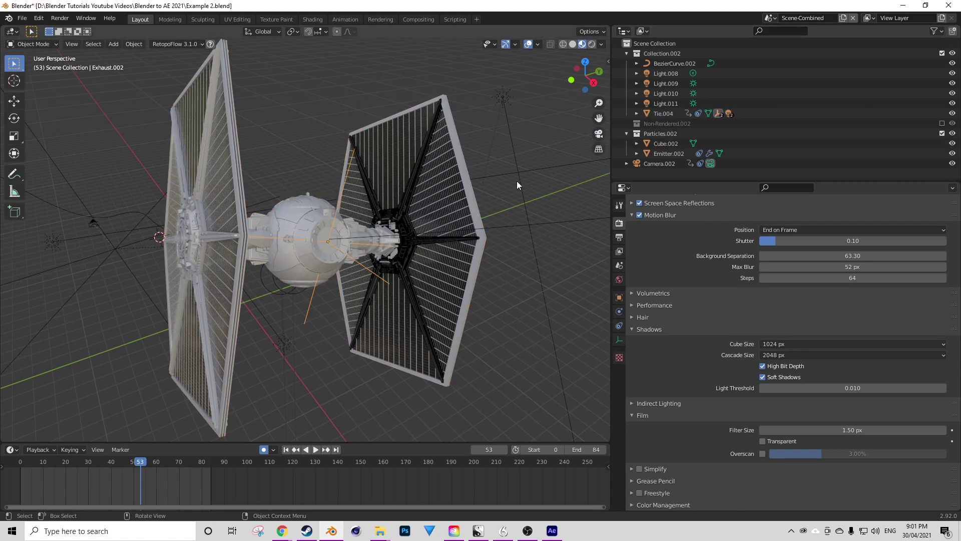
key(KP_Decimal)
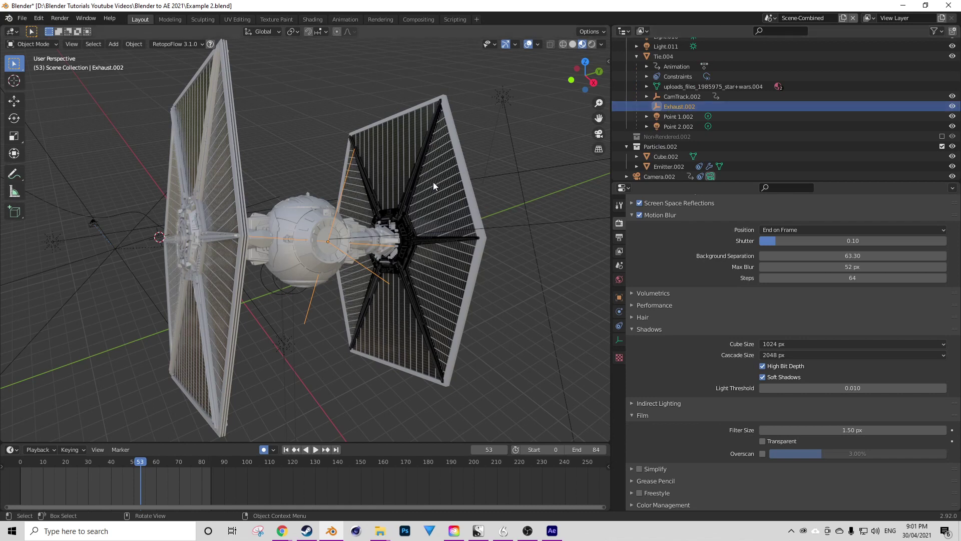
middle_drag(353, 220, 317, 262)
click(304, 268)
click(302, 267)
click(316, 265)
click(308, 268)
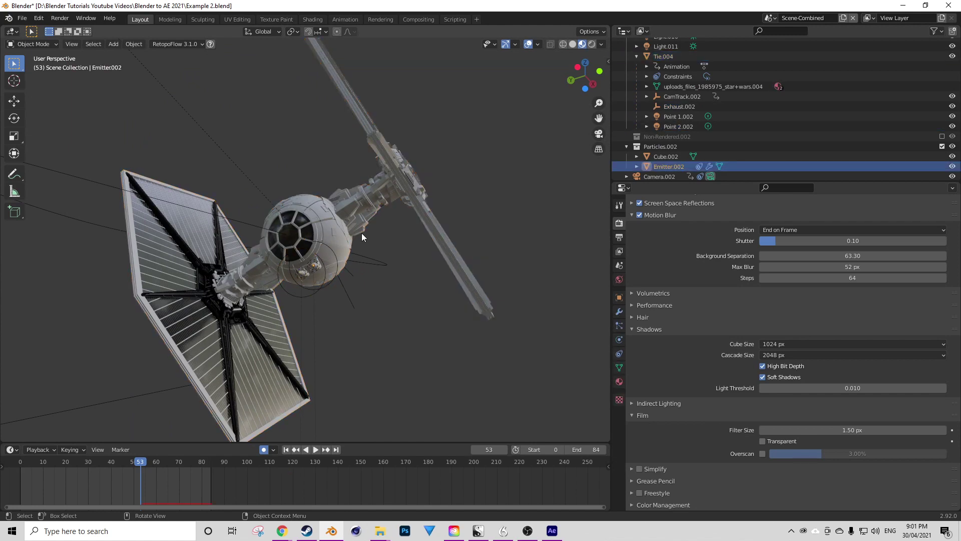
Examine the laser emitter and the whole TIE fighter from several angles
middle_drag(407, 245, 295, 305)
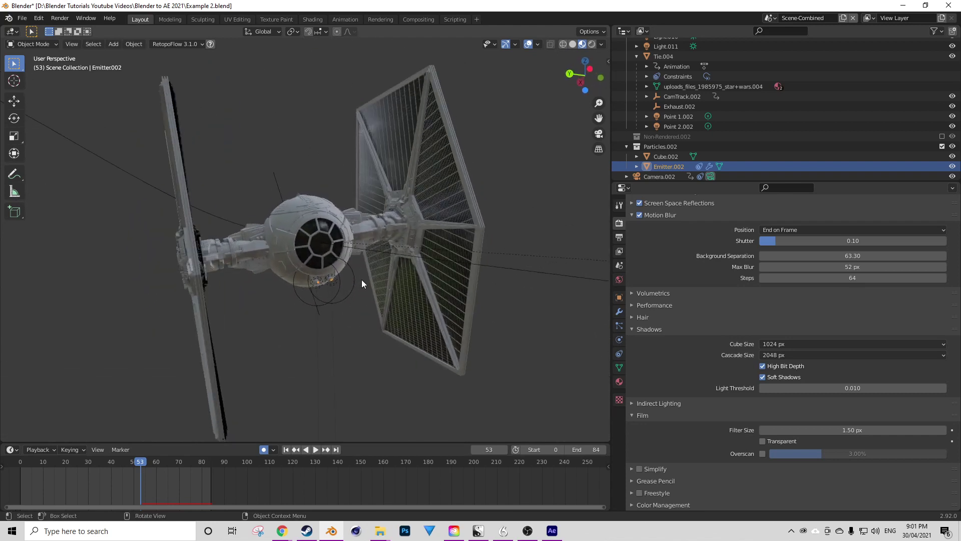
middle_drag(304, 266, 334, 278)
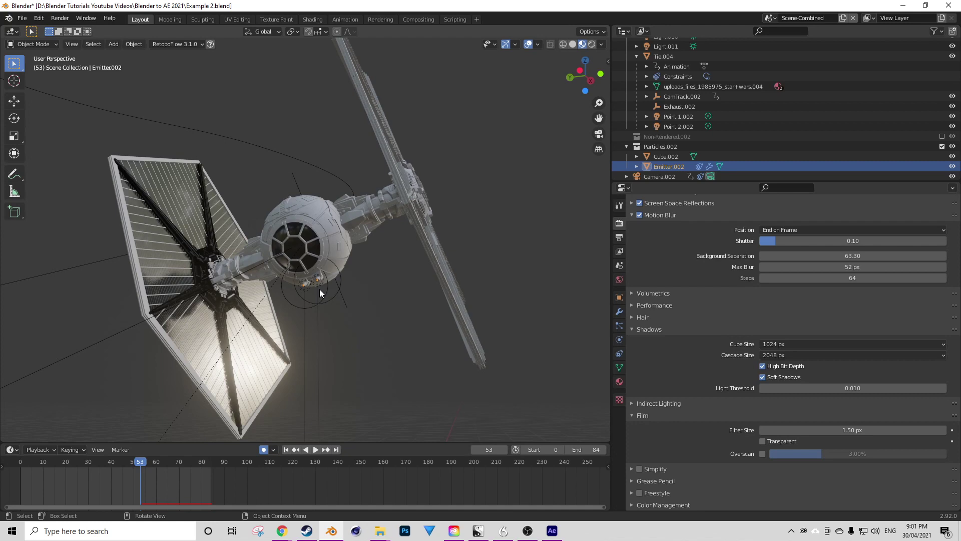
scroll(320, 289, down, 4)
middle_drag(324, 281, 358, 140)
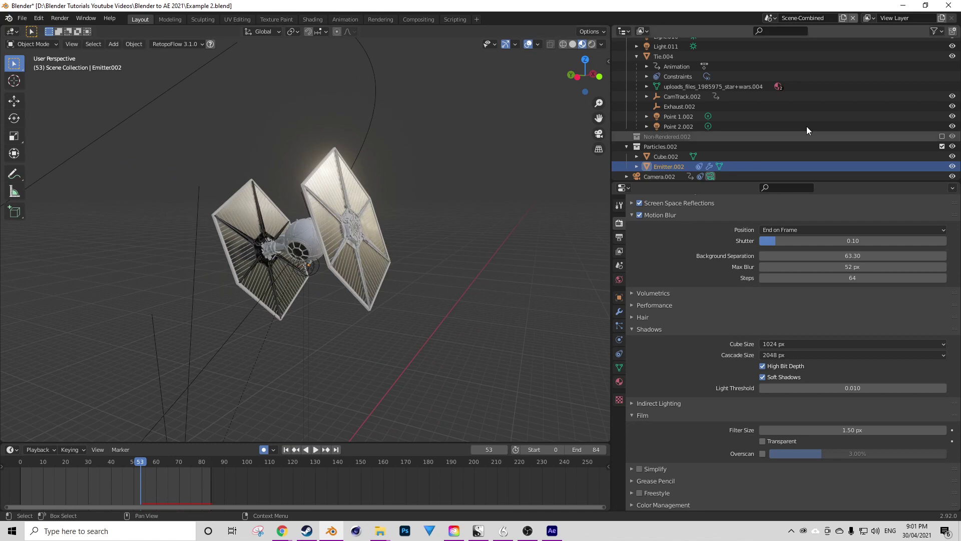
click(769, 18)
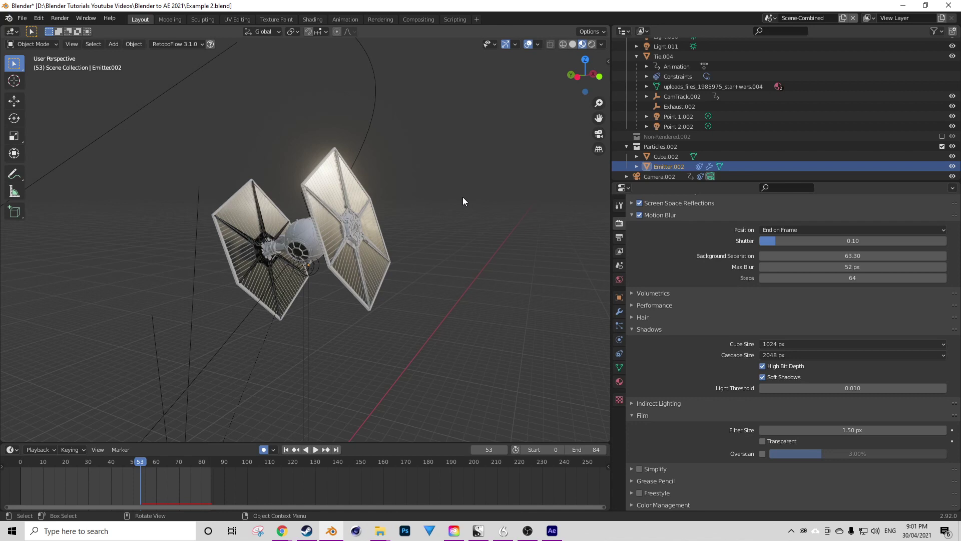
middle_drag(416, 191, 434, 201)
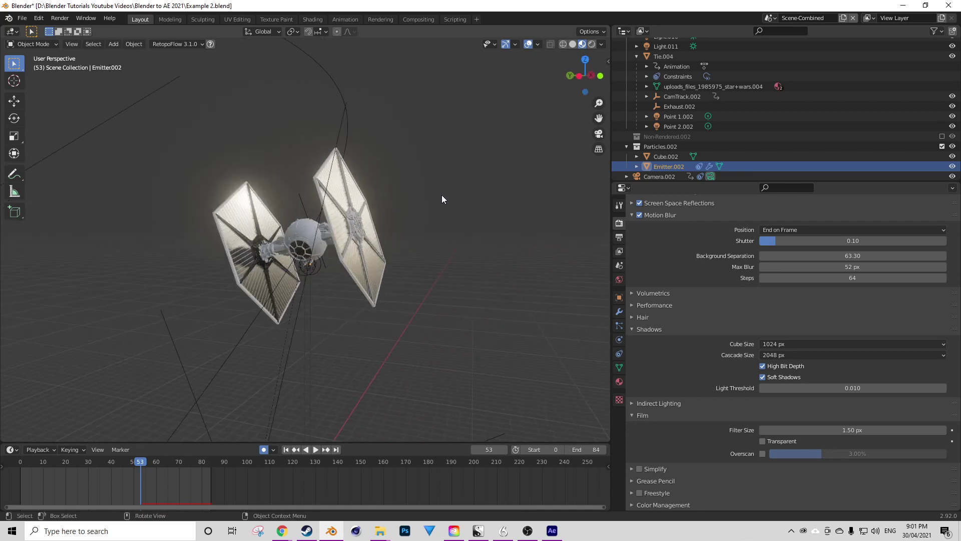
middle_drag(438, 196, 498, 189)
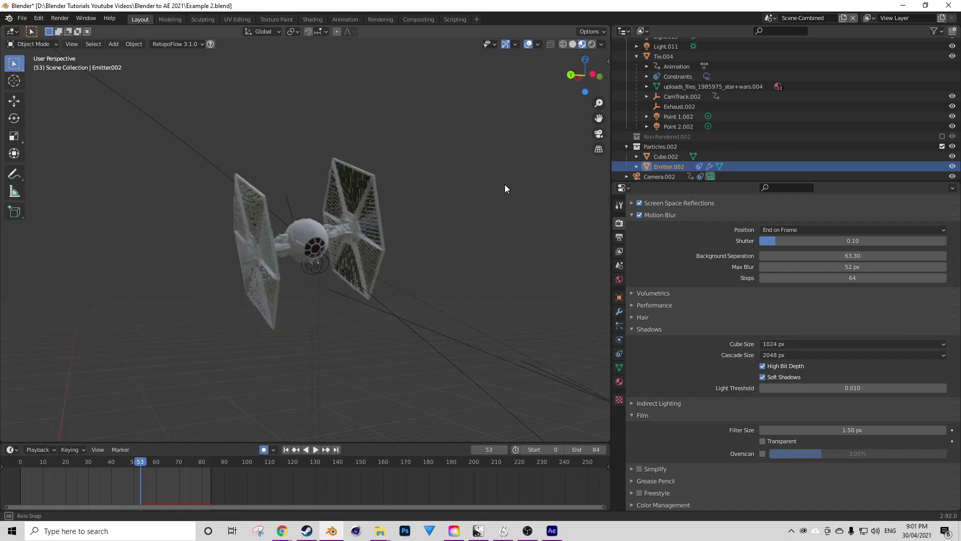
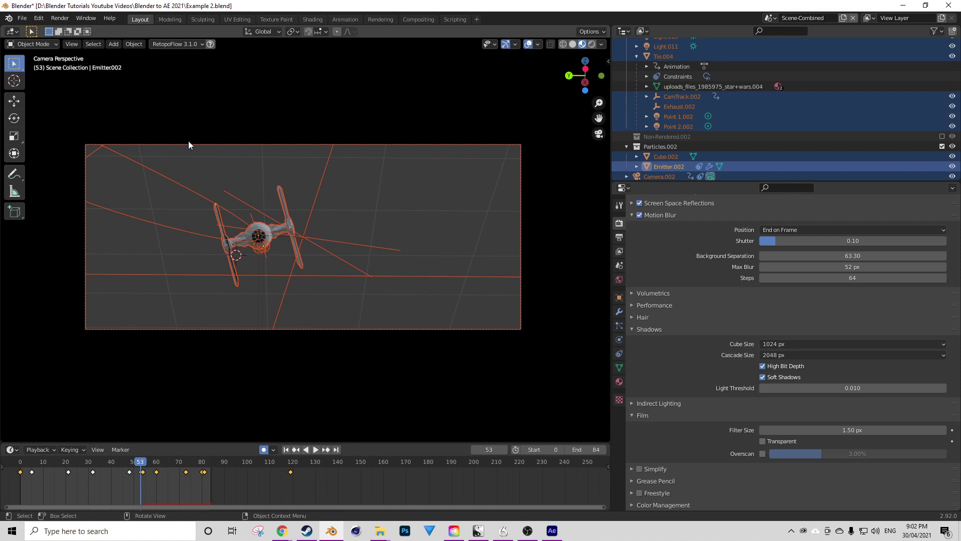
Export the selected cameras and objects with their animation to Adobe After Effects as TieFighter.jsx
click(23, 19)
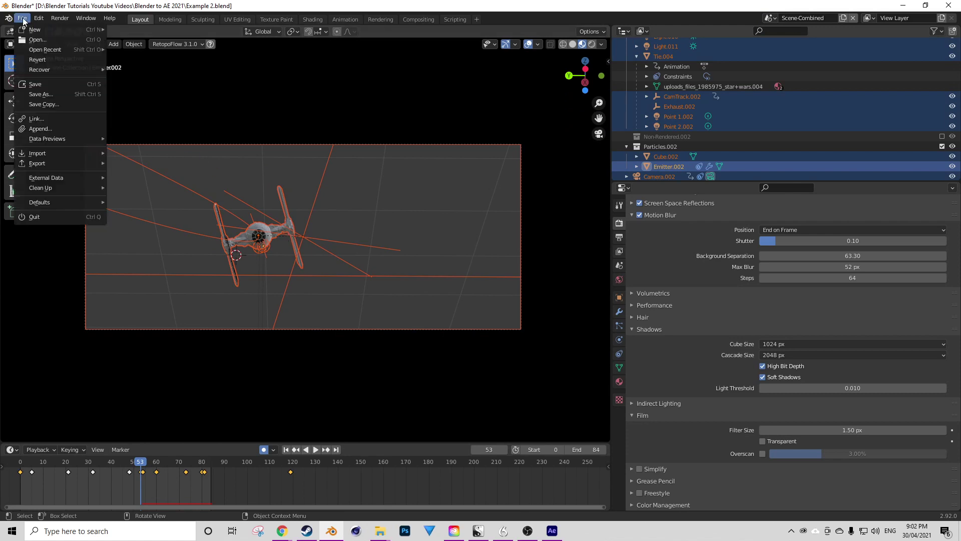
mouse_move(54, 163)
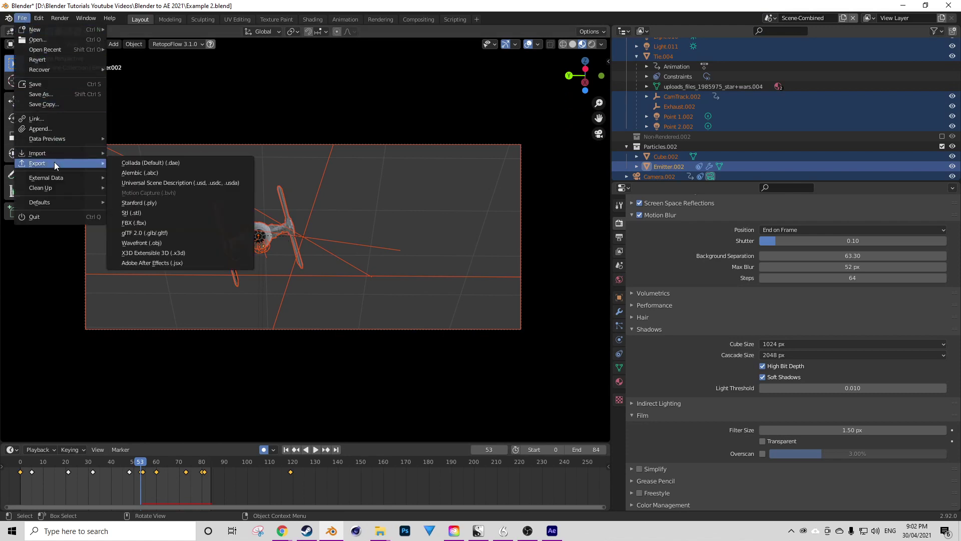
click(149, 263)
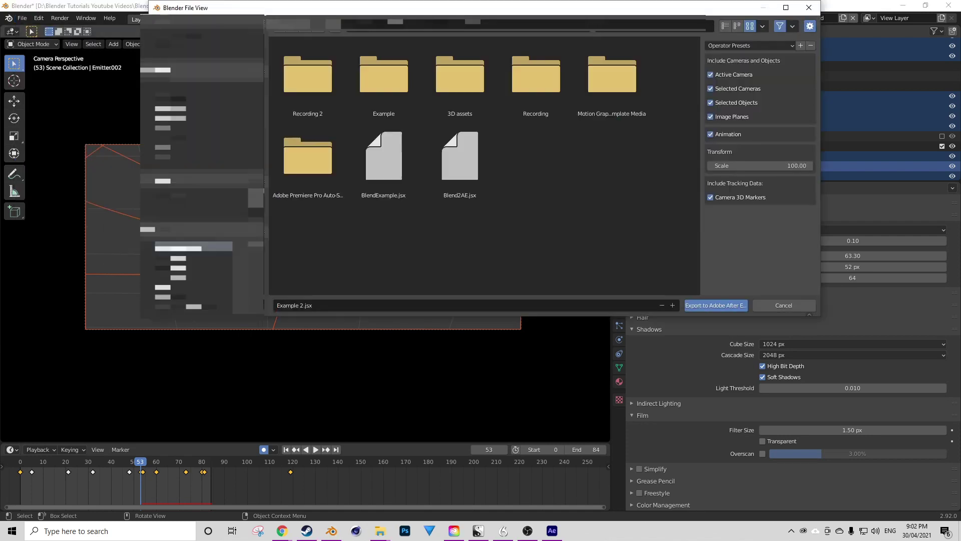
click(307, 306)
click(306, 305)
drag(305, 304, 273, 305)
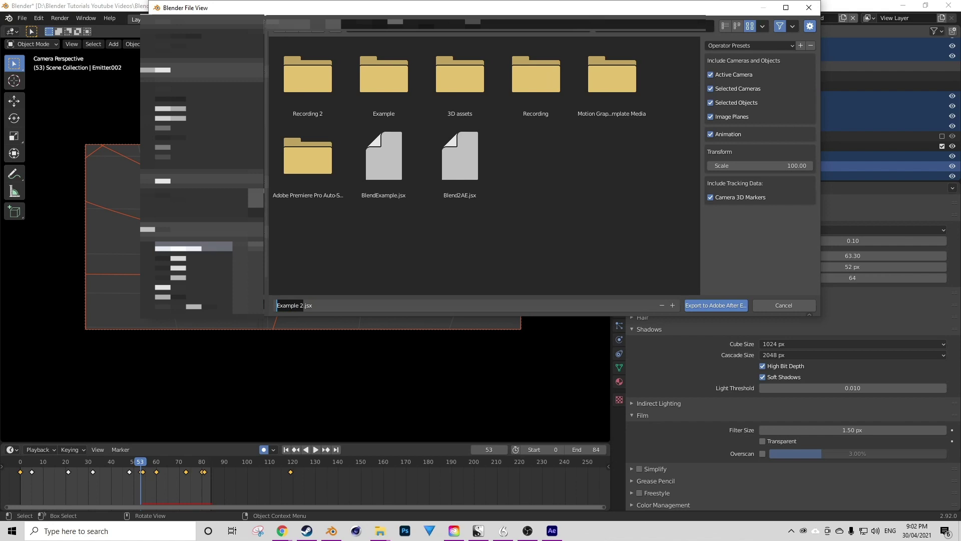
text(TieFighter)
key(Return)
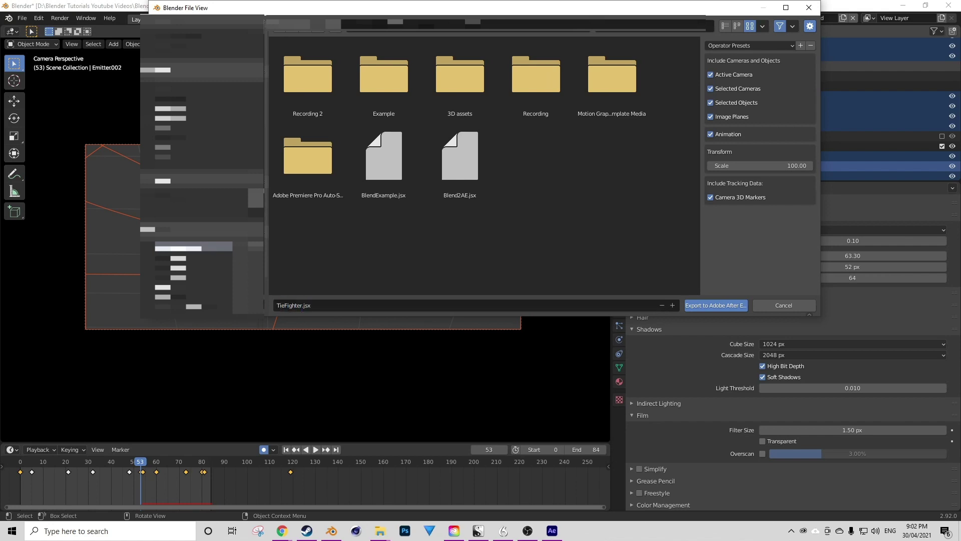
click(702, 305)
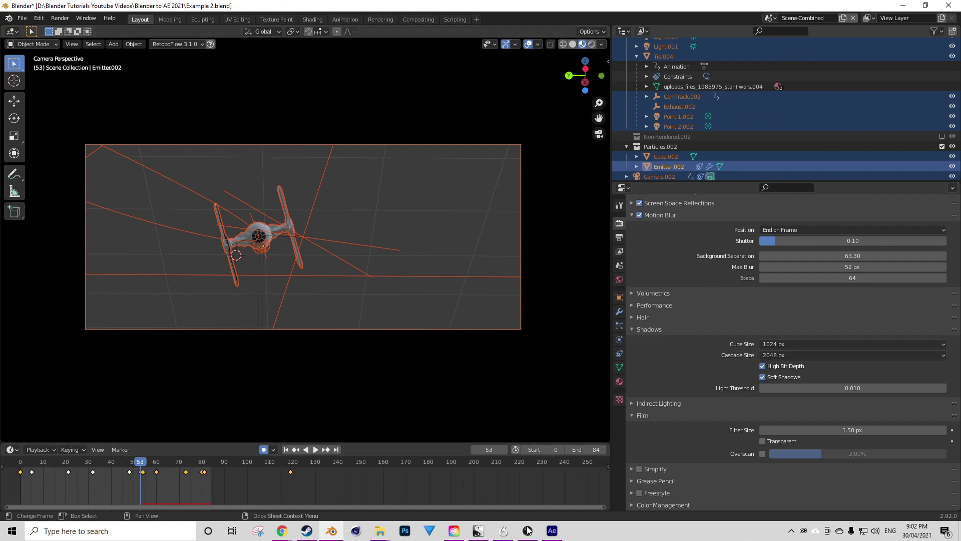
Switch to After Effects, run the TieFighter.jsx script, and accept _Example_2 as the new composition's name
click(551, 530)
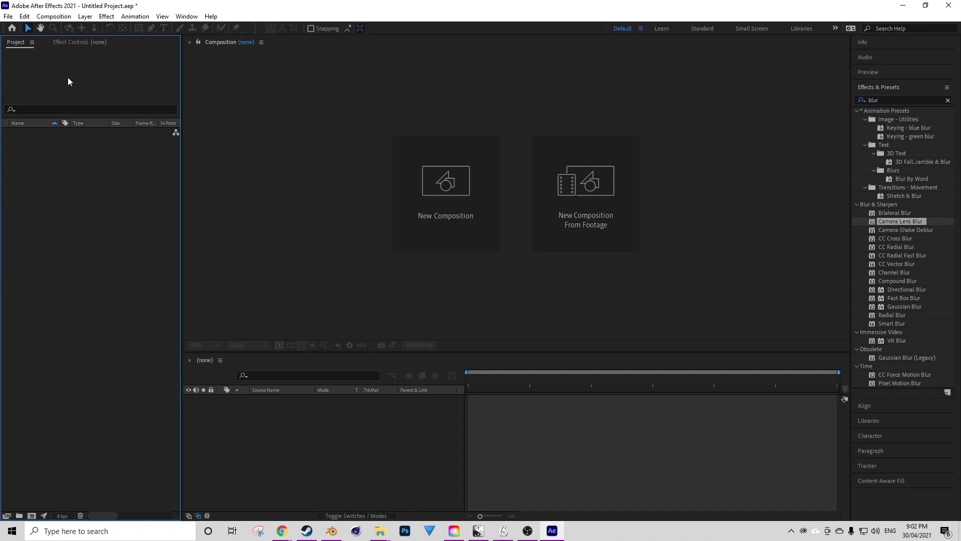
click(9, 16)
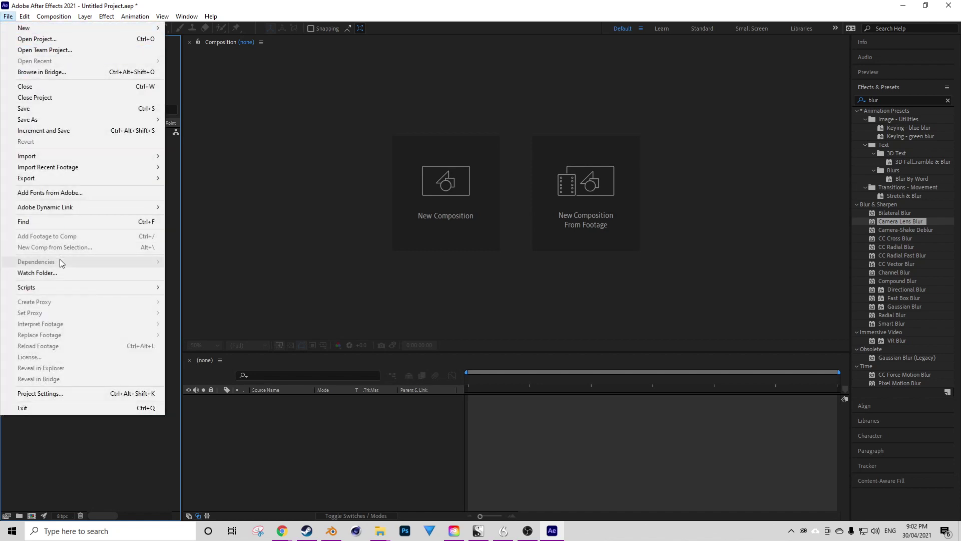
mouse_move(156, 290)
click(198, 286)
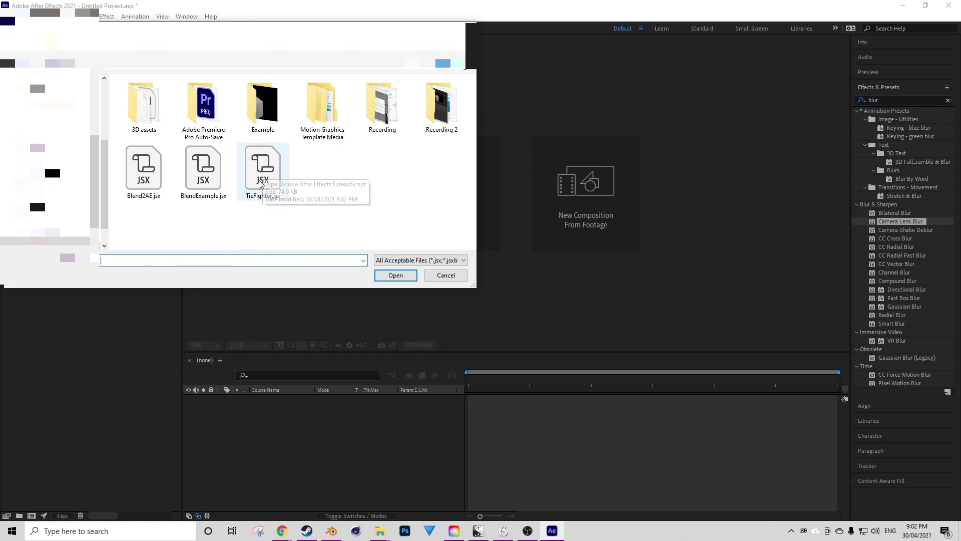
click(264, 179)
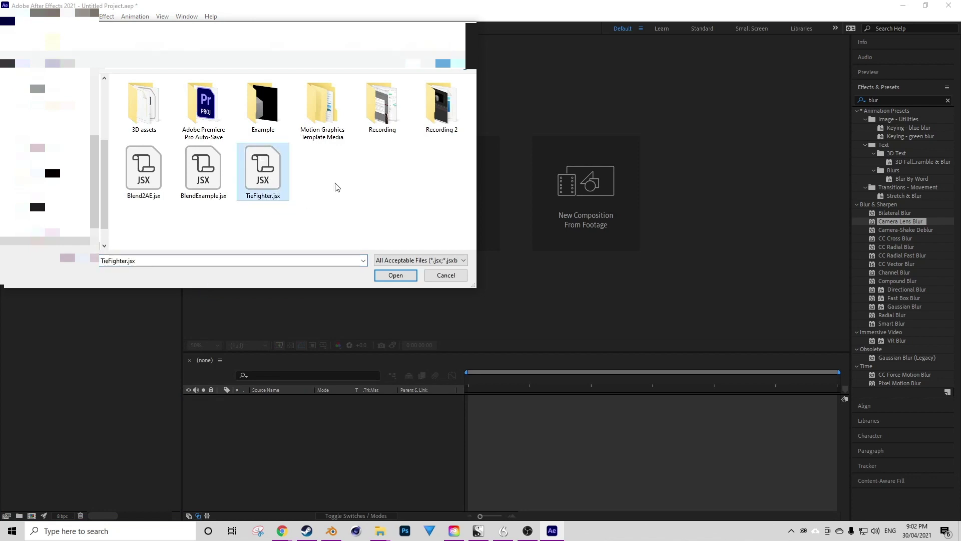
click(403, 279)
click(412, 281)
drag(423, 232, 317, 129)
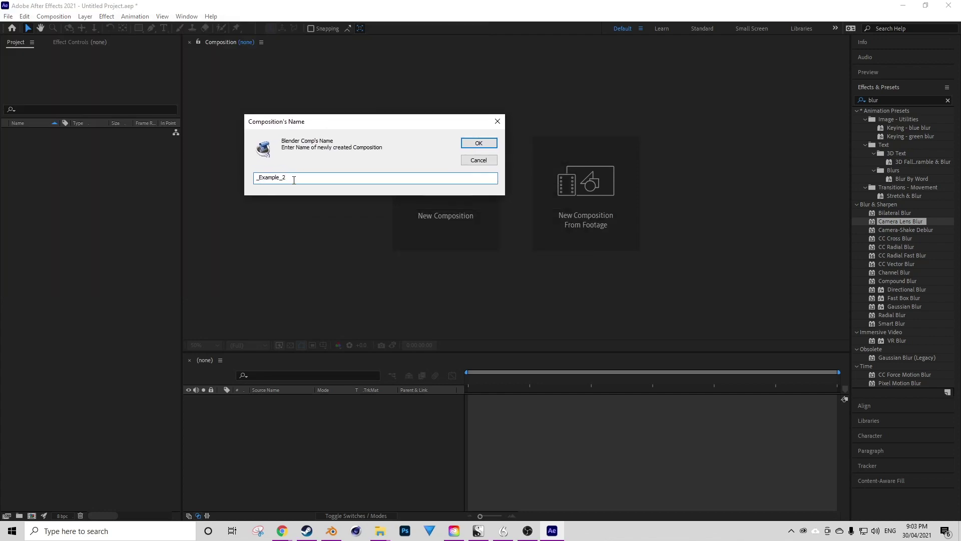
mouse_move(302, 175)
mouse_down()
mouse_move(256, 178)
mouse_move(301, 176)
mouse_up()
click(488, 145)
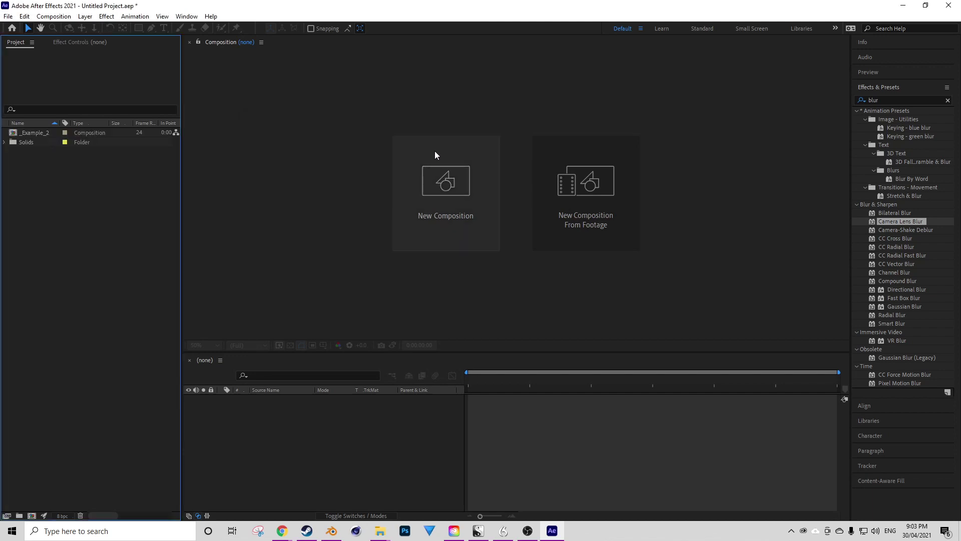
Open the _Example_2 composition and play back its imported camera animation
click(26, 134)
double_click(25, 133)
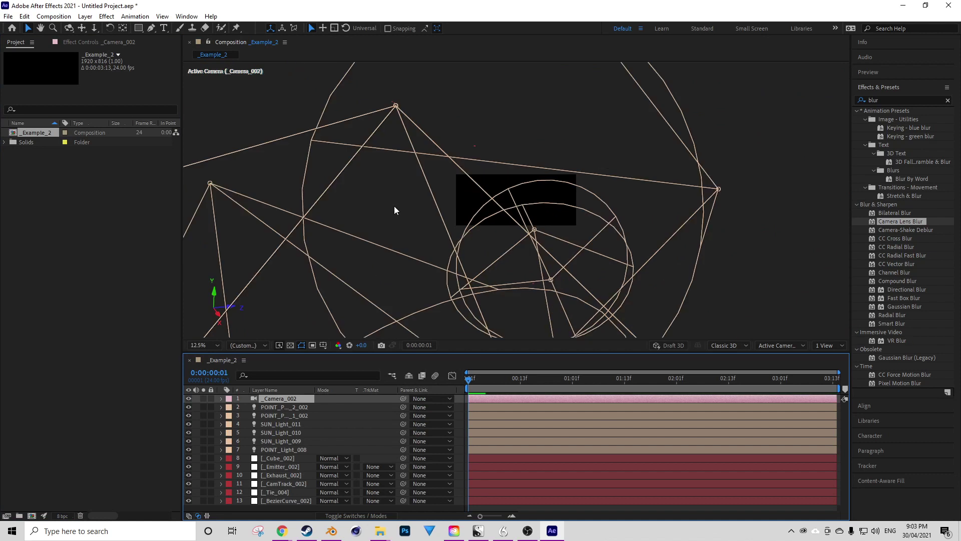
scroll(459, 223, up, 6)
scroll(460, 224, down, 3)
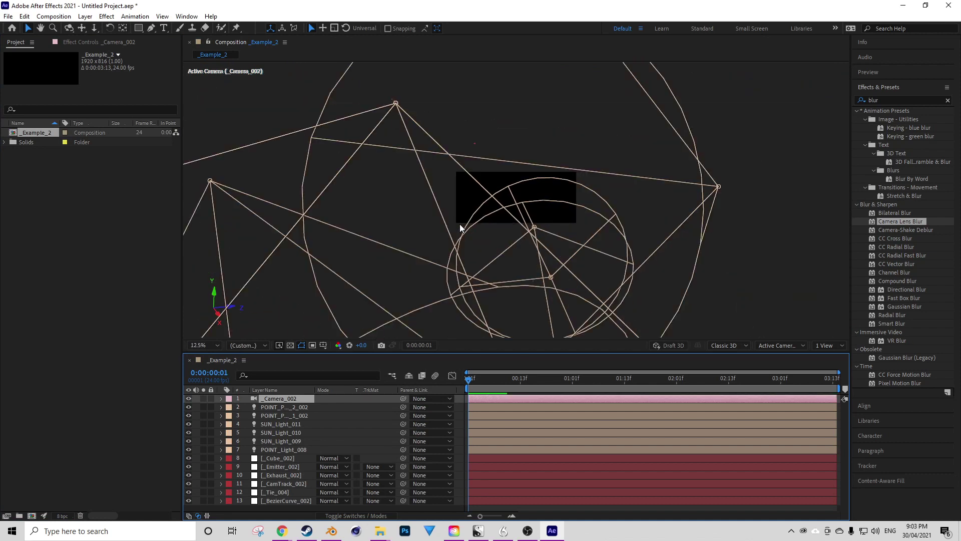
key(space)
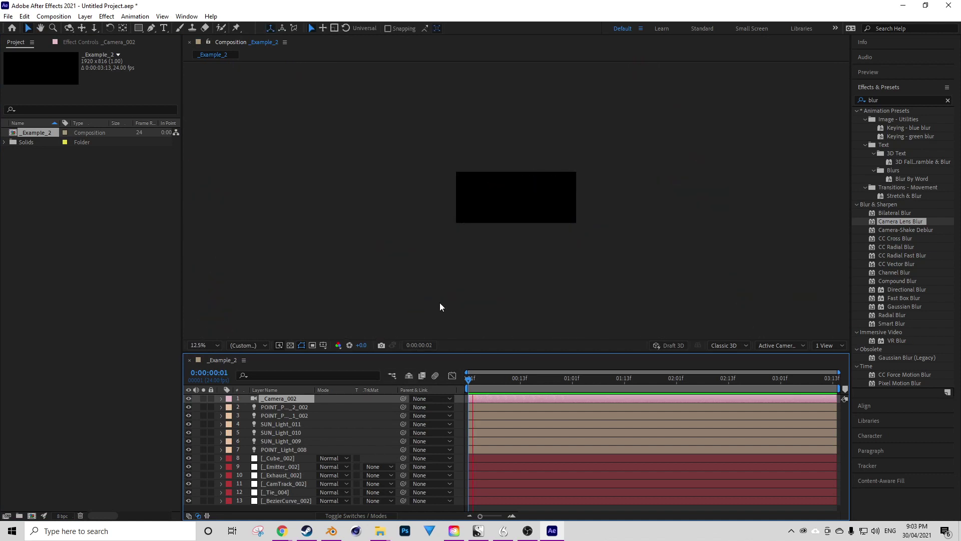
key(space)
Scrub through the composition and examine how the imported lights and nulls move in the camera view
drag(537, 382, 711, 372)
scroll(531, 172, up, 7)
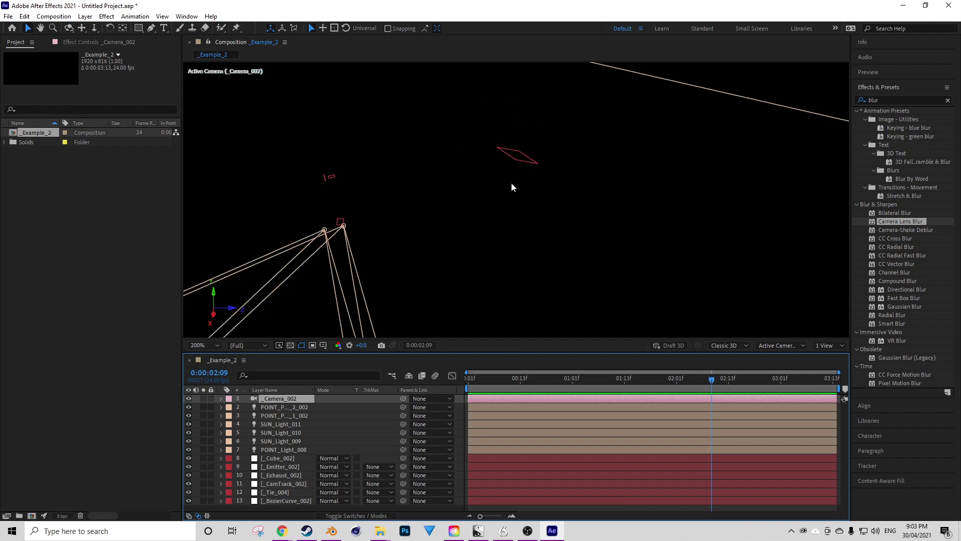
drag(710, 380, 642, 380)
scroll(456, 249, down, 5)
scroll(455, 248, up, 3)
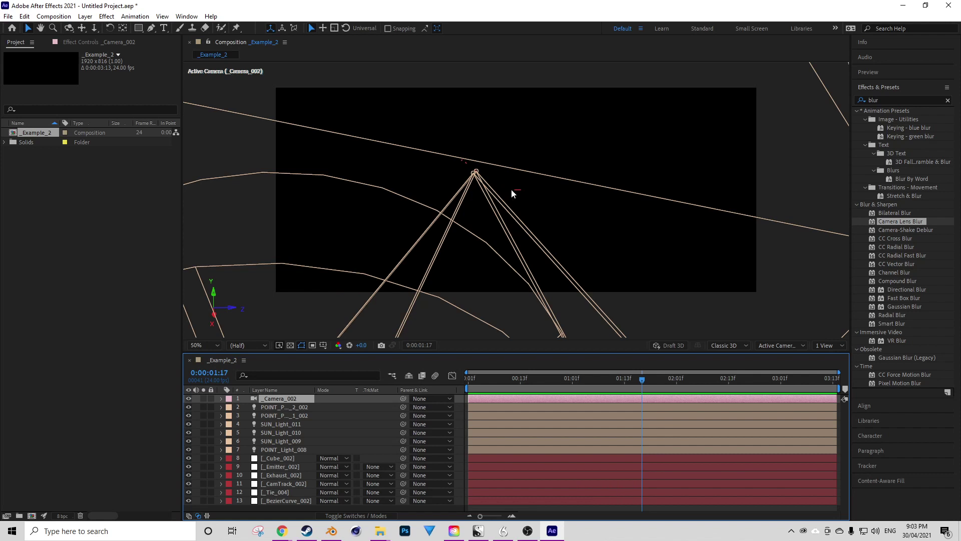
drag(643, 379, 842, 384)
scroll(566, 193, down, 4)
scroll(566, 195, up, 5)
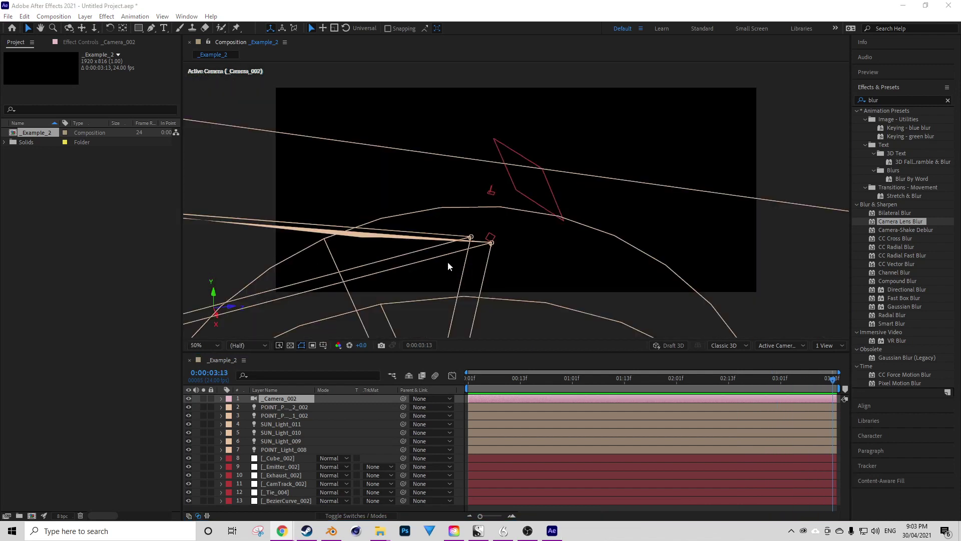
drag(827, 381, 599, 368)
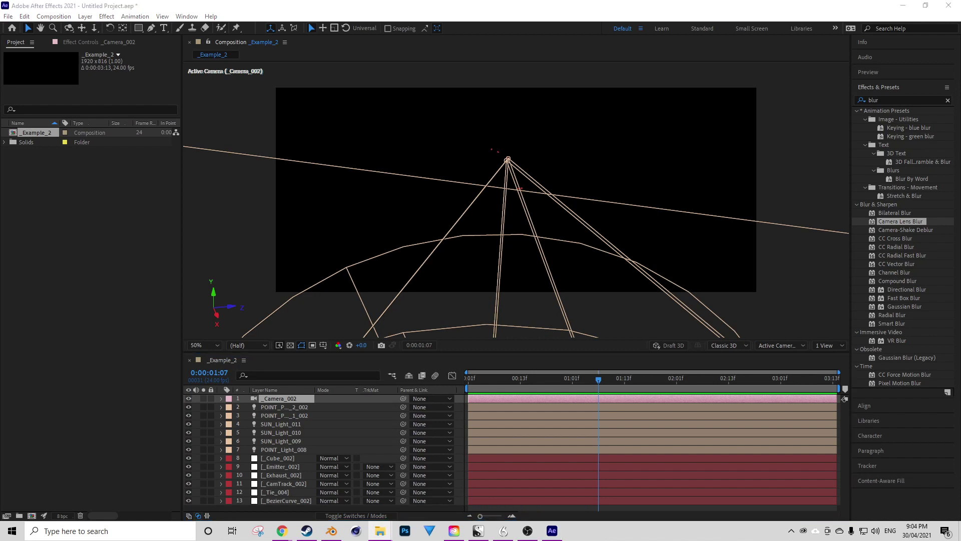
Import the TieFighter[0000-0084].png sequence and interpret its frame rate as 24 frames per second
drag(1, 121, 91, 175)
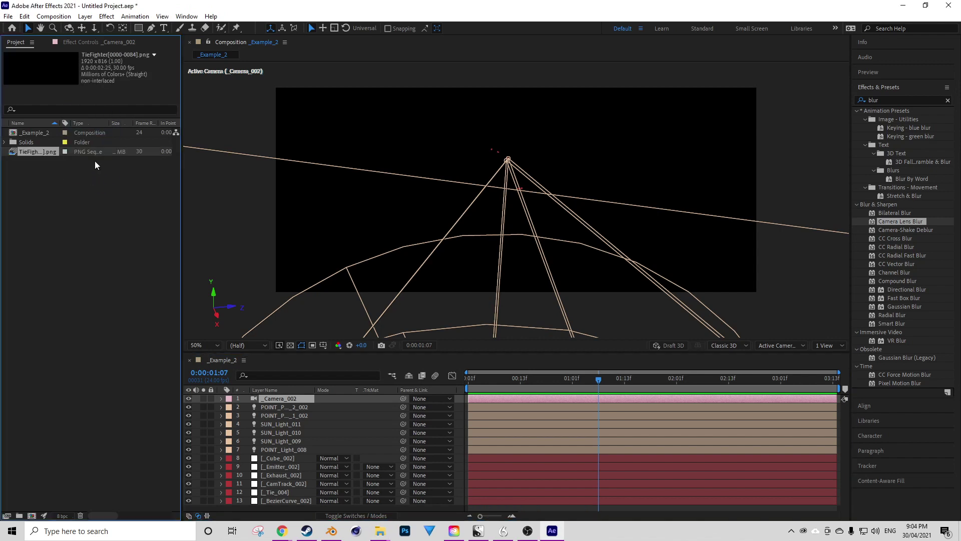
right_click(34, 151)
mouse_move(93, 228)
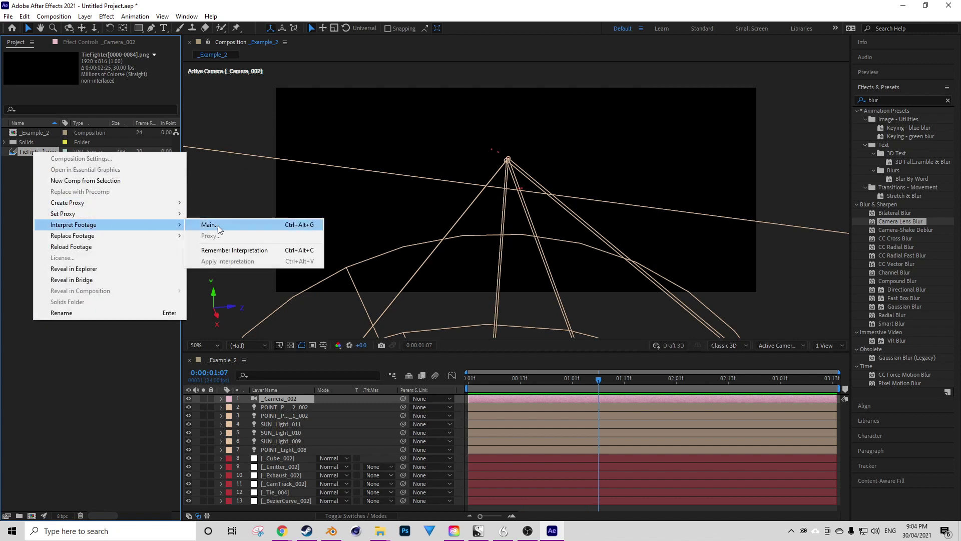
click(233, 224)
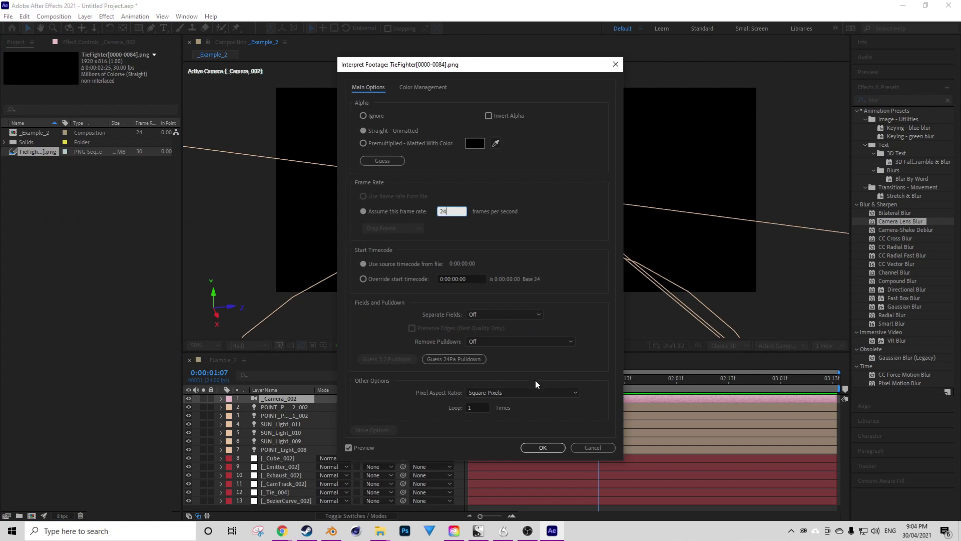
click(557, 451)
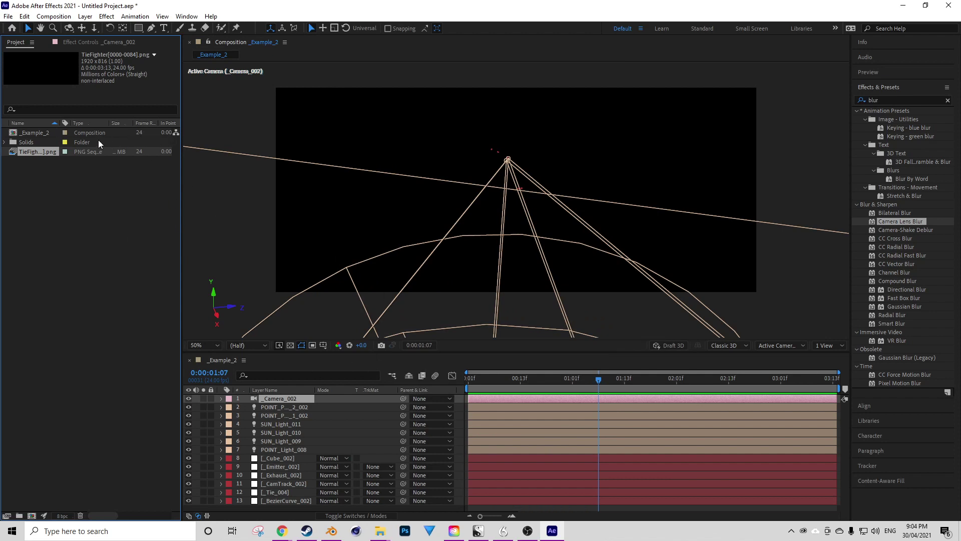
Add the TieFighter PNG sequence to the composition directly below the camera layer and play it back from the start
drag(38, 153, 297, 406)
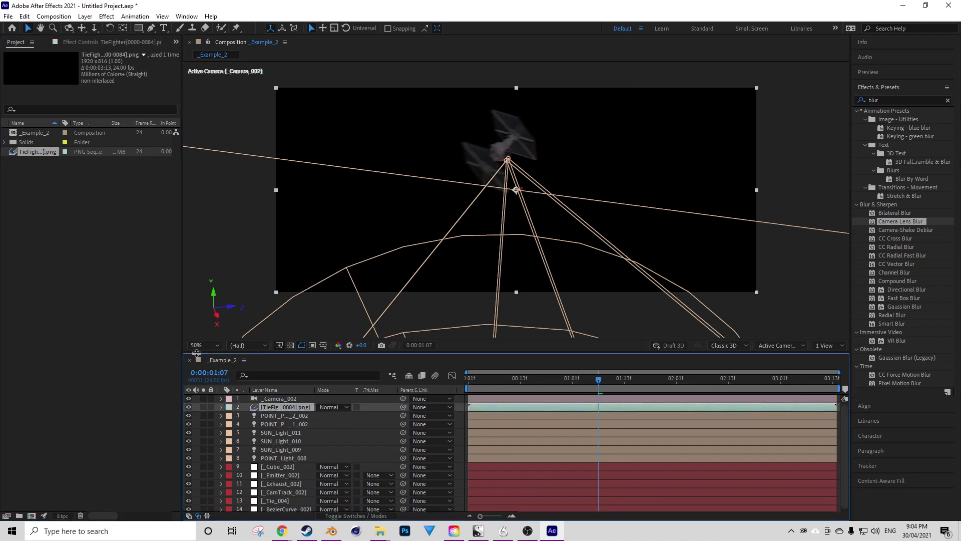
click(116, 348)
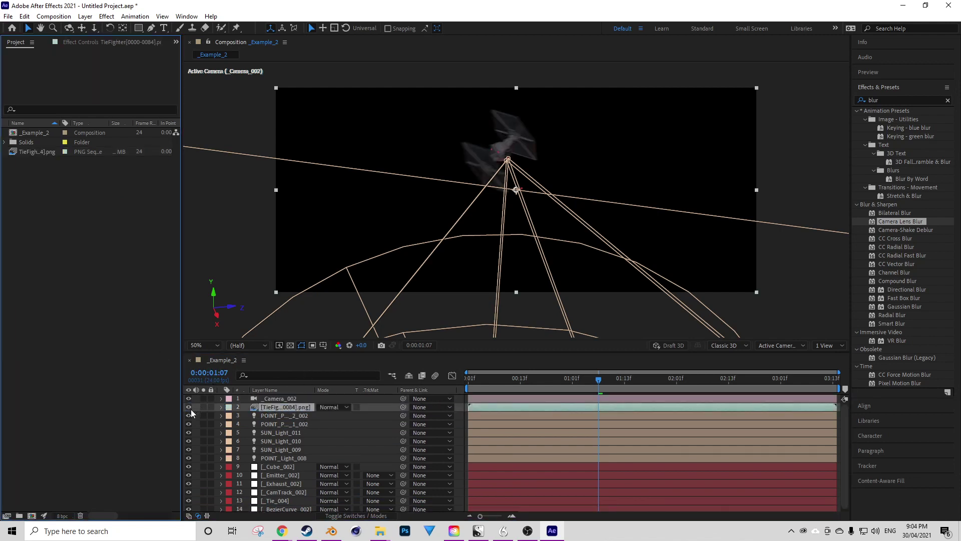
drag(595, 381, 468, 349)
key(space)
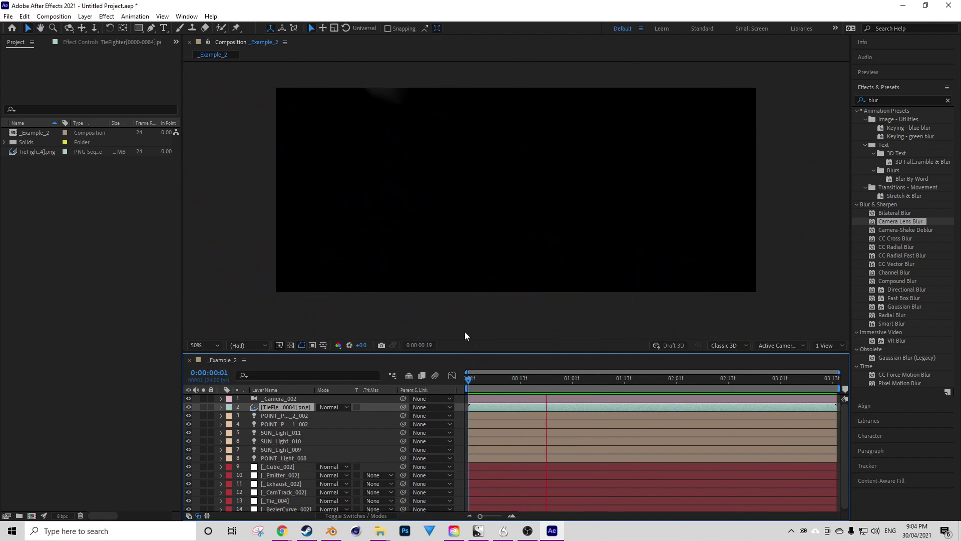
key(space)
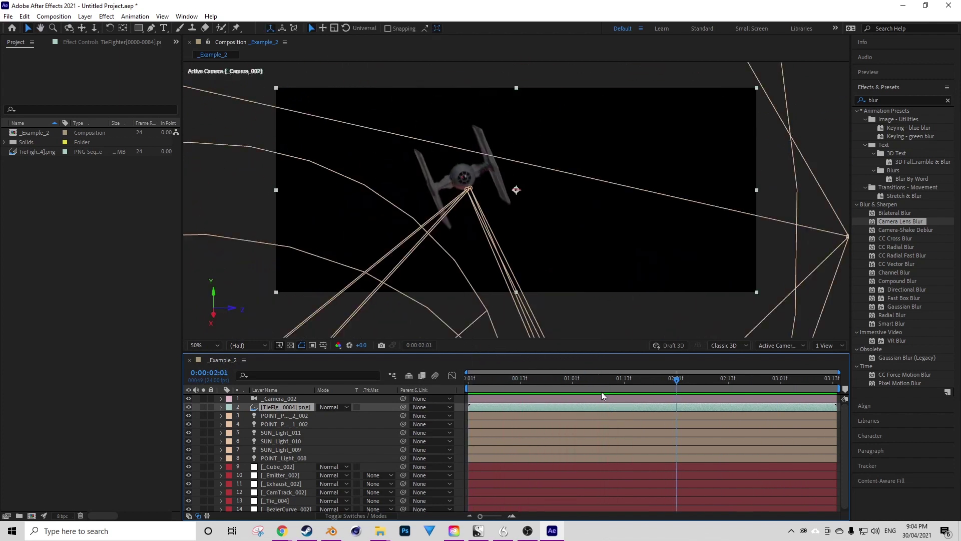
Move the current time to 0:00:03:06, where the lasers fire, and create a black solid named Flares
drag(683, 379, 770, 347)
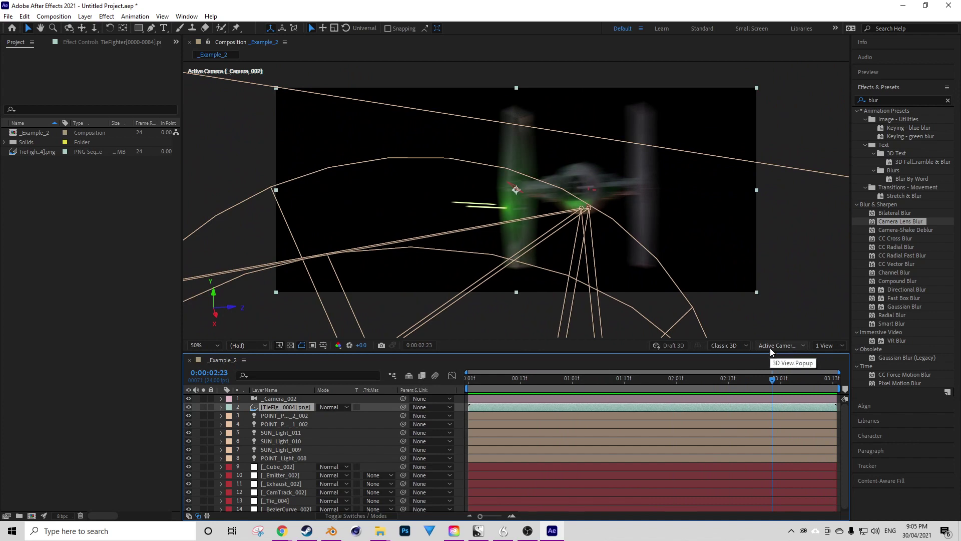
drag(774, 380, 772, 345)
drag(769, 383, 802, 380)
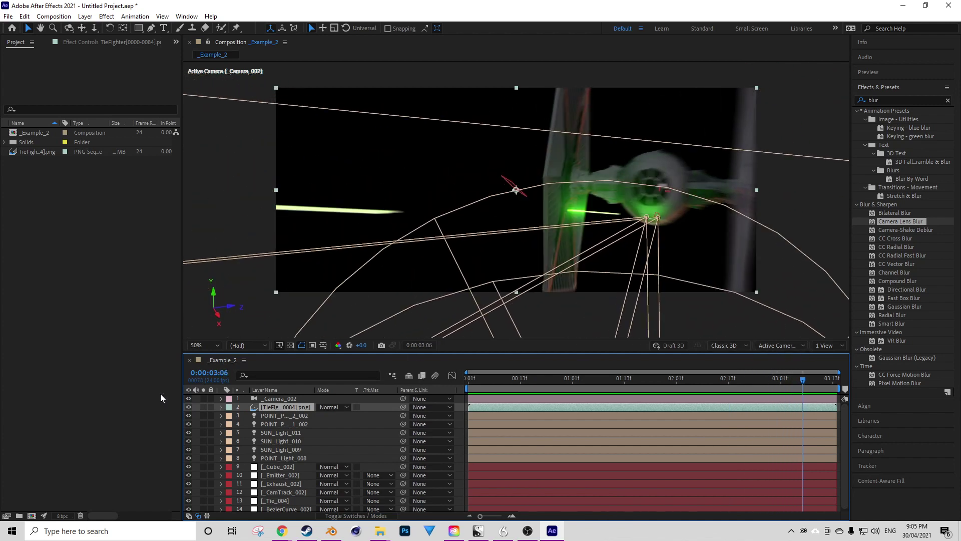
right_click(373, 423)
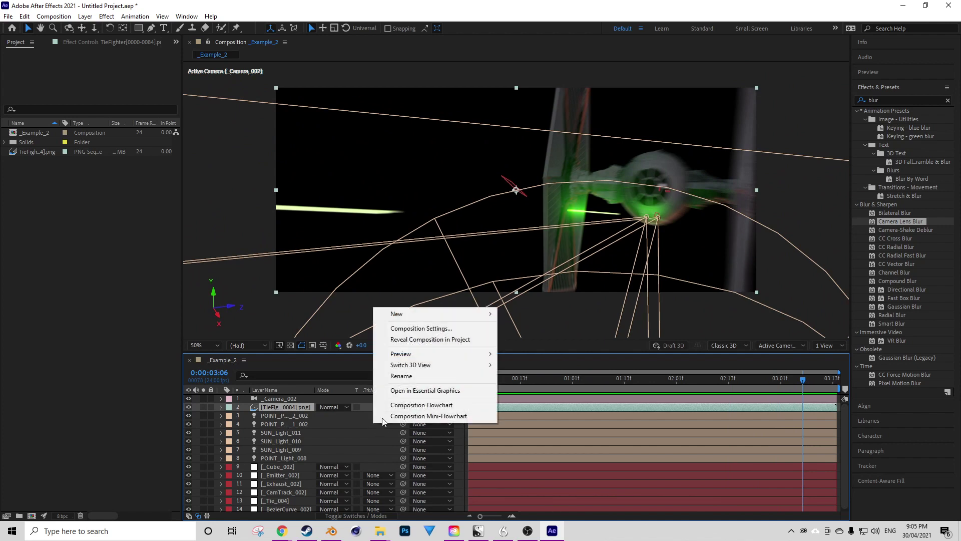
mouse_move(403, 314)
click(530, 338)
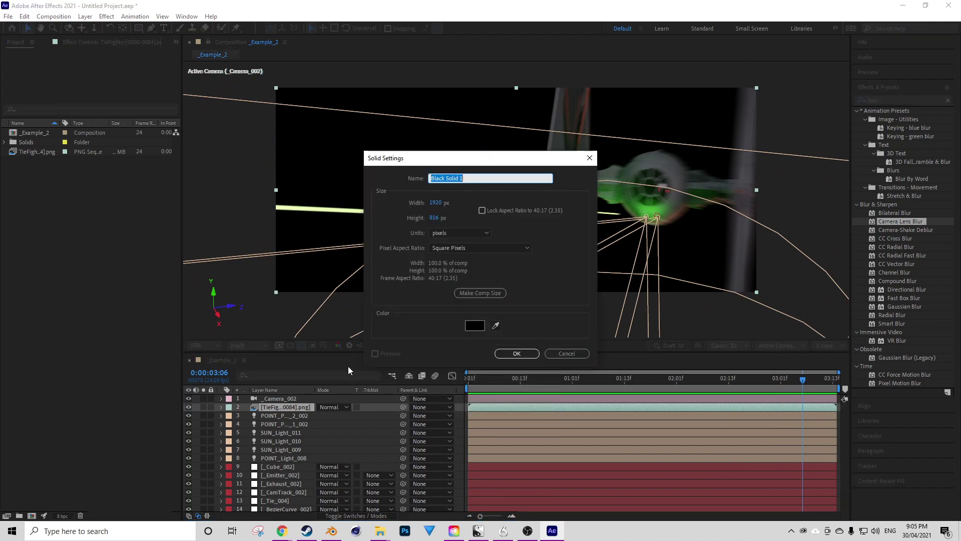
text(Flares)
key(Return)
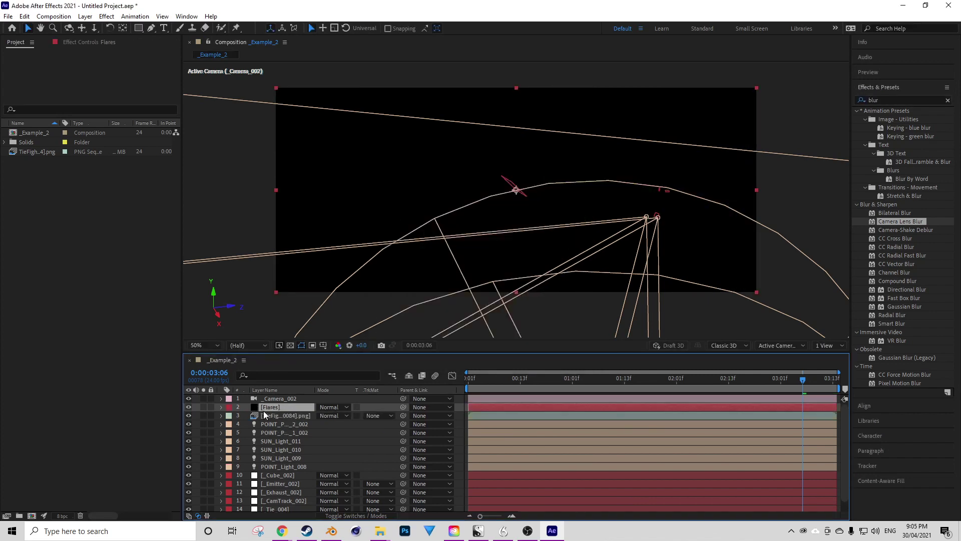
Search the effects for "opti" and apply Optical Flares to the Flares solid
drag(905, 99, 804, 109)
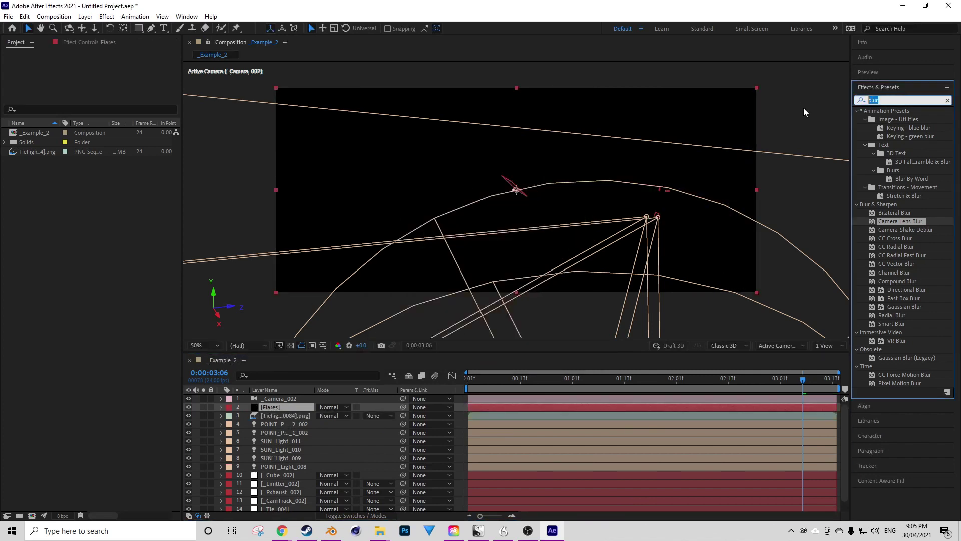
key(BackSpace)
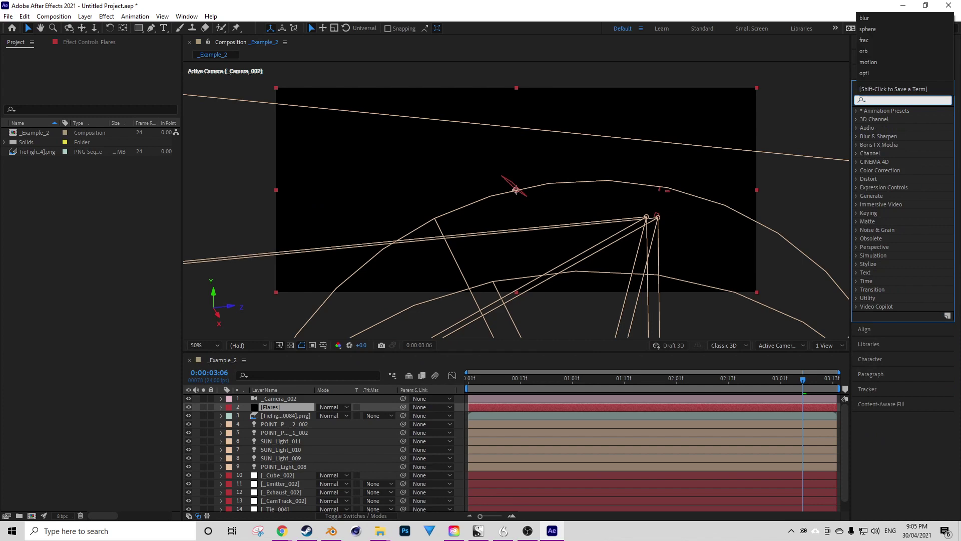
text(opti)
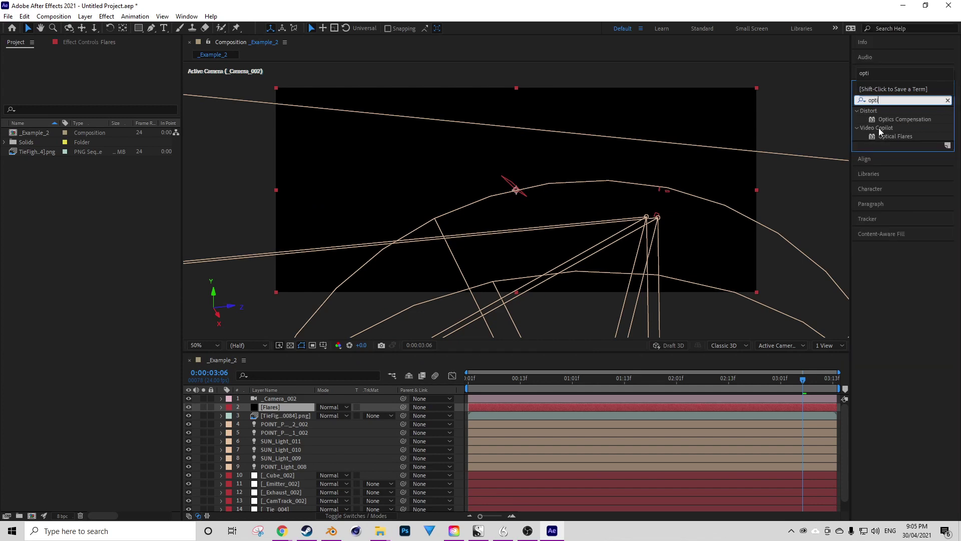
drag(894, 136, 496, 405)
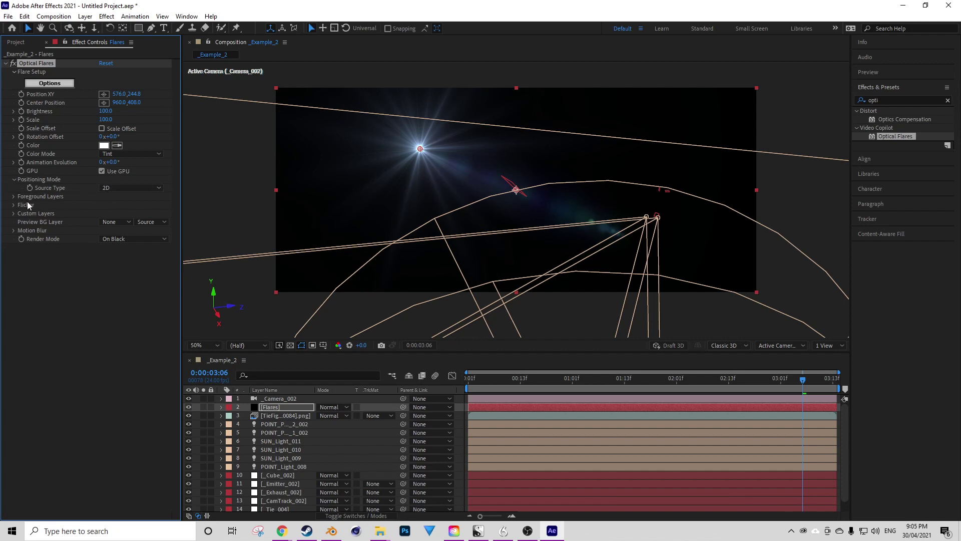
Set the Optical Flares positioning source type to Track Lights and collapse the Flares layer's properties in the timeline
click(30, 180)
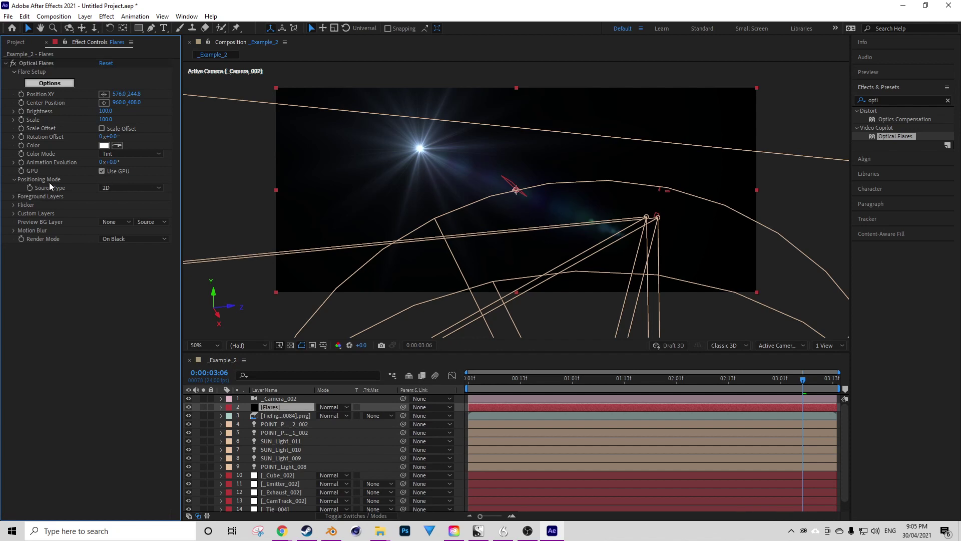
click(113, 188)
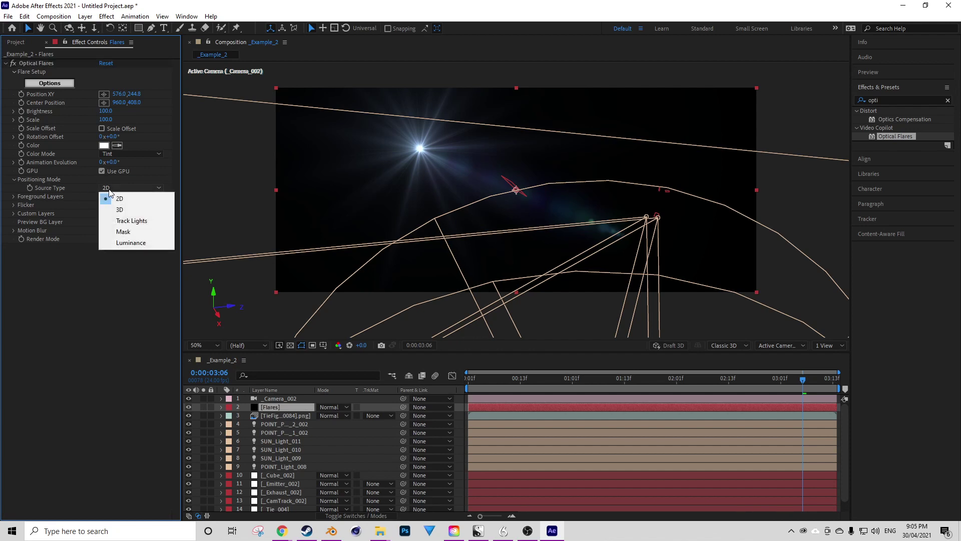
click(141, 222)
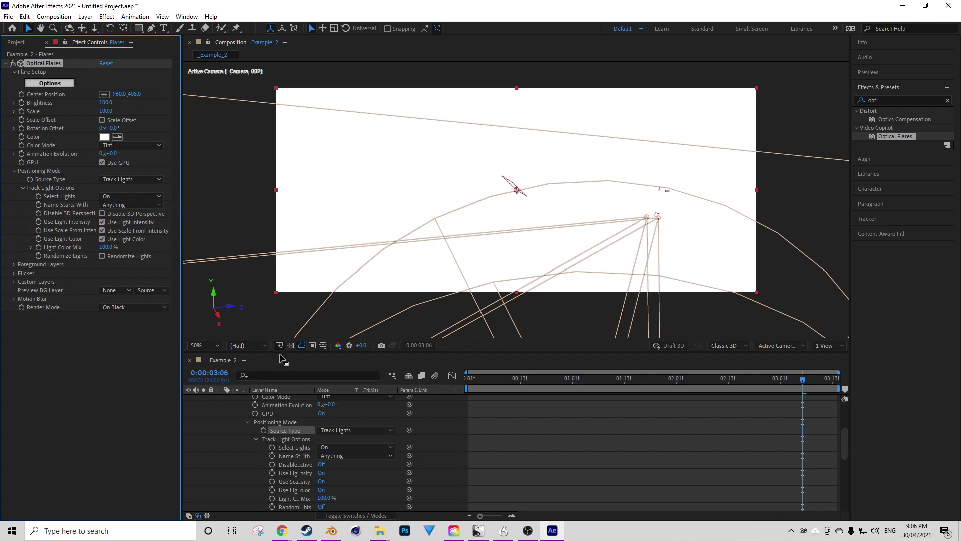
scroll(244, 420, up, 4)
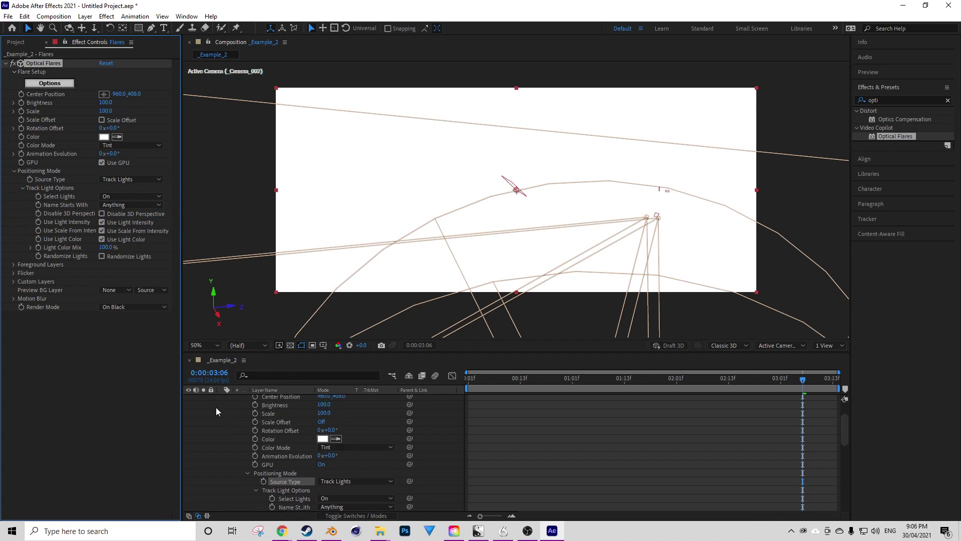
click(221, 406)
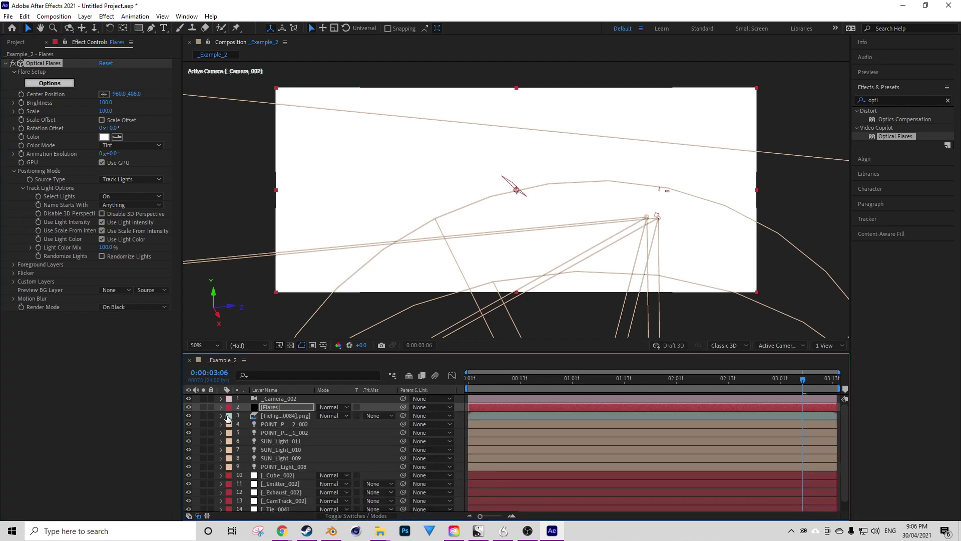
Delete the three sun lights and POINT_Light_008 from the composition, keeping only the two laser point lights
click(280, 442)
key(Delete)
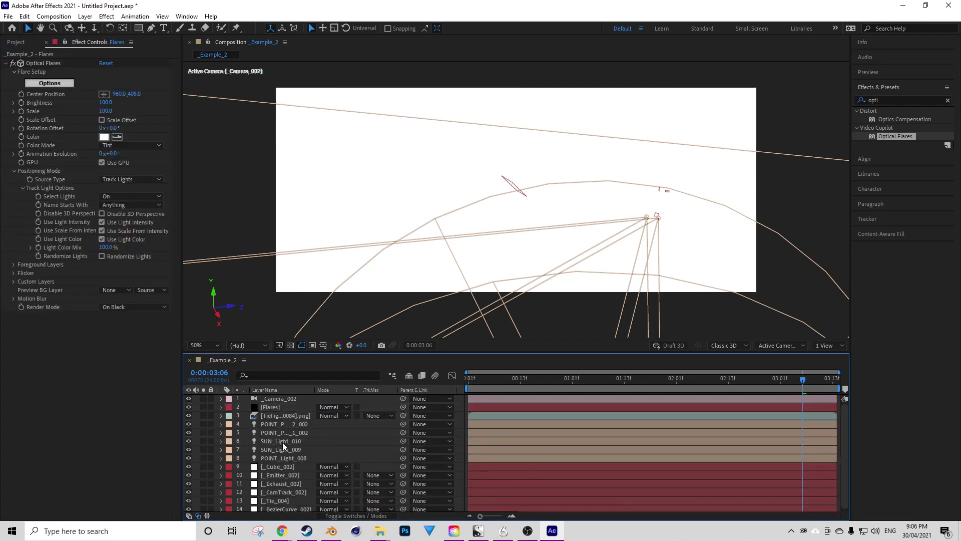
click(281, 443)
key(Delete)
click(280, 443)
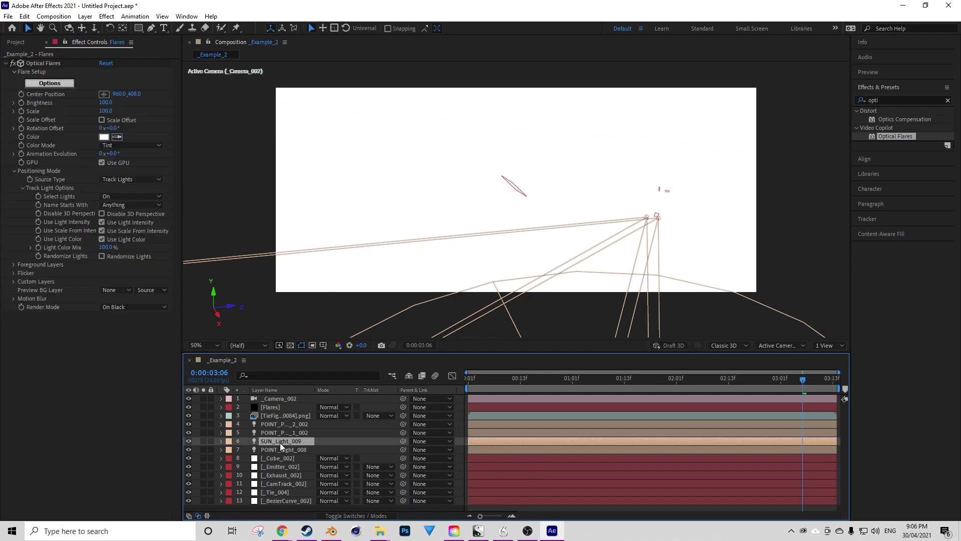
key(Delete)
click(280, 443)
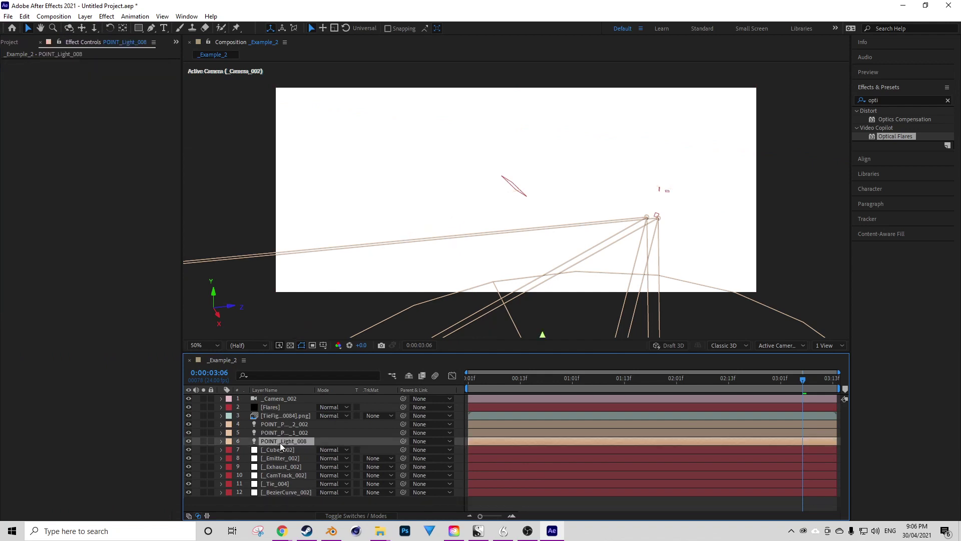
key(Delete)
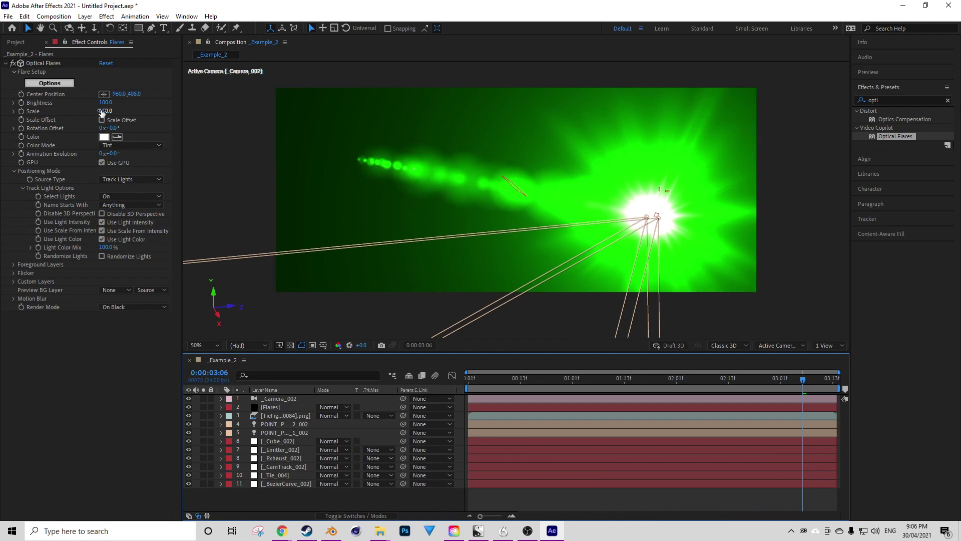
Set the Optical Flares scale to 20 and brightness to 130, scrubbing back to 0:00:02:13 to check the laser flashes
drag(104, 103, 99, 110)
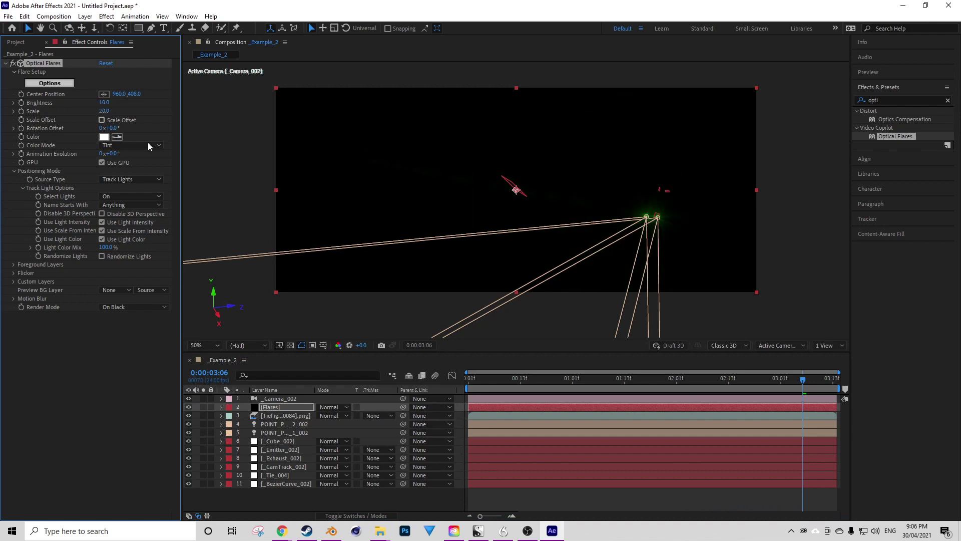
drag(793, 380, 759, 358)
drag(104, 103, 106, 103)
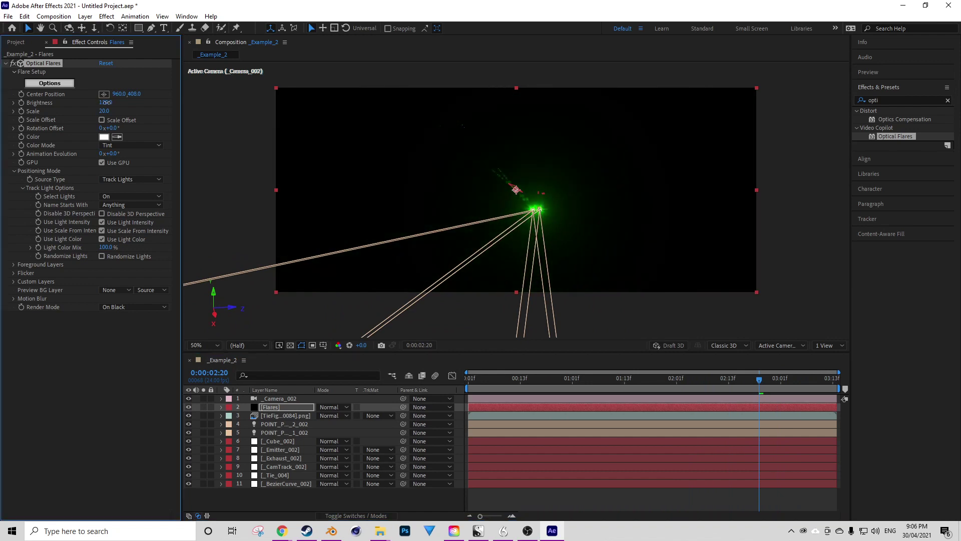
drag(764, 379, 731, 371)
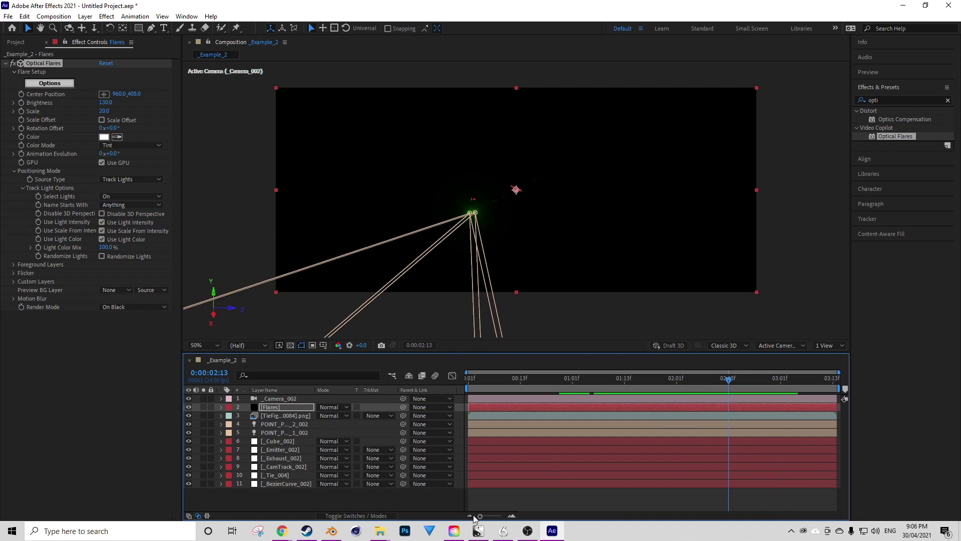
Switch to Blender to inspect the animated power of the Point 1.002 light, and return to After Effects
click(331, 537)
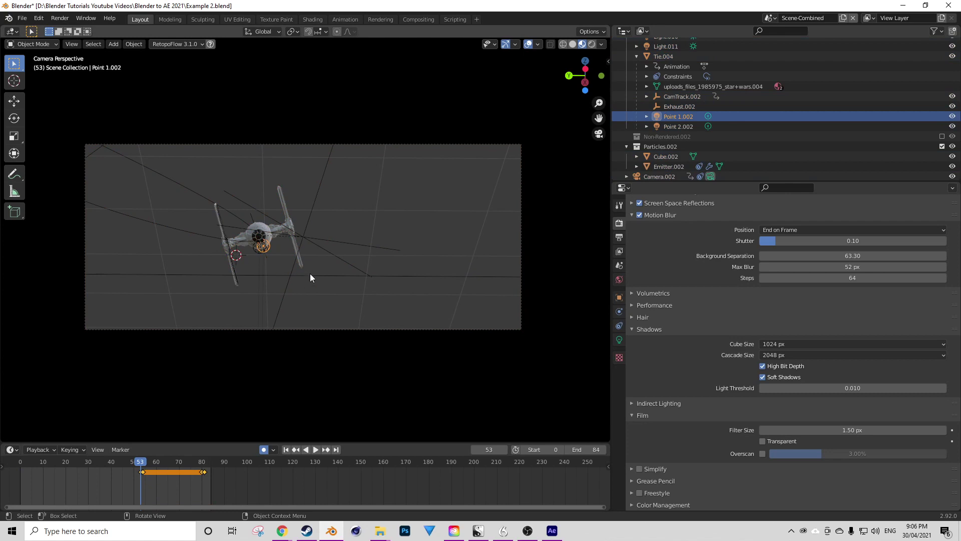
click(619, 340)
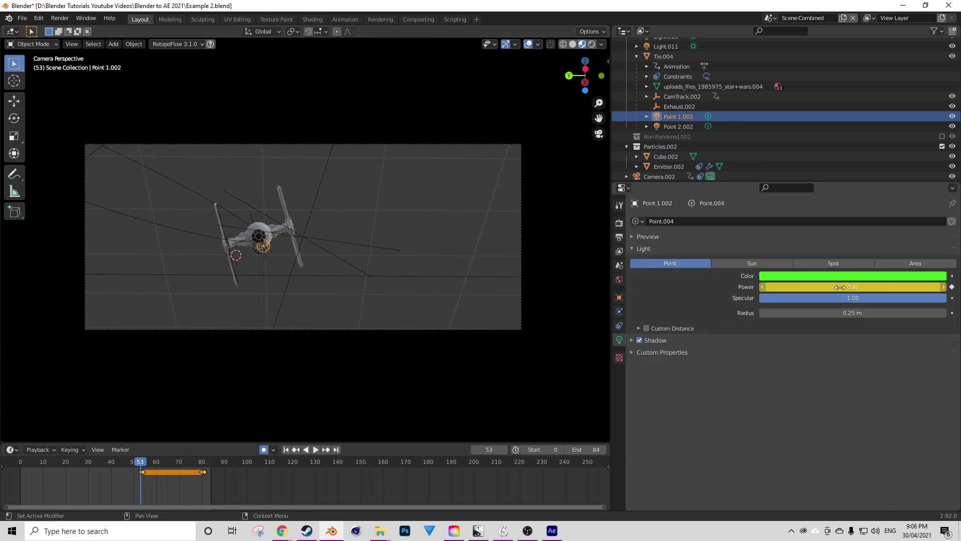
click(902, 5)
Set the Flares layer's blending mode to Add and play back the composite over the TIE fighter render
scroll(421, 226, down, 6)
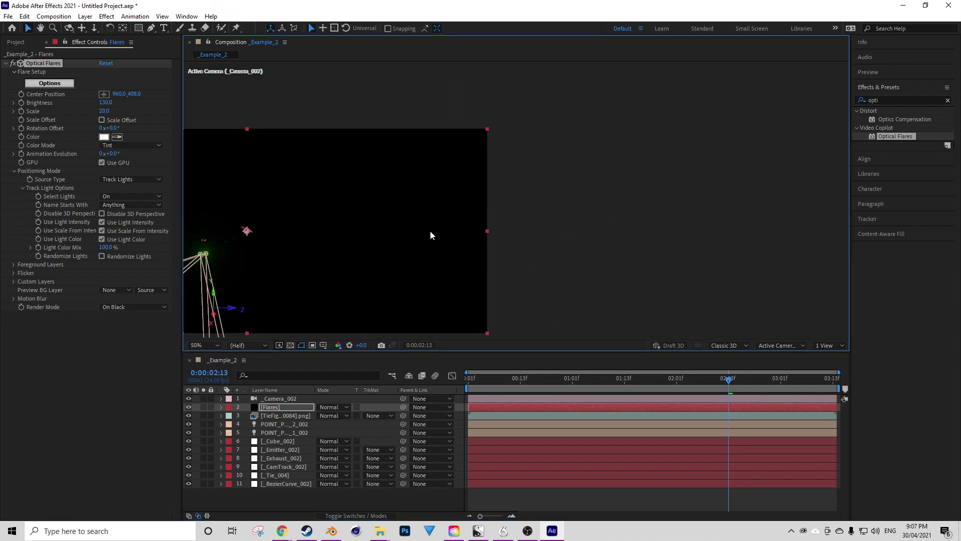
middle_drag(430, 230, 337, 233)
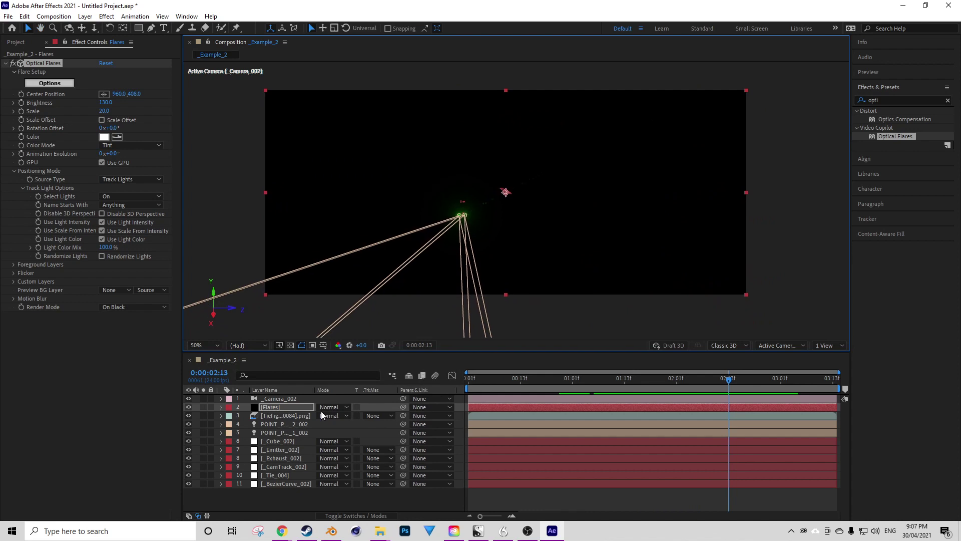
click(331, 407)
click(380, 186)
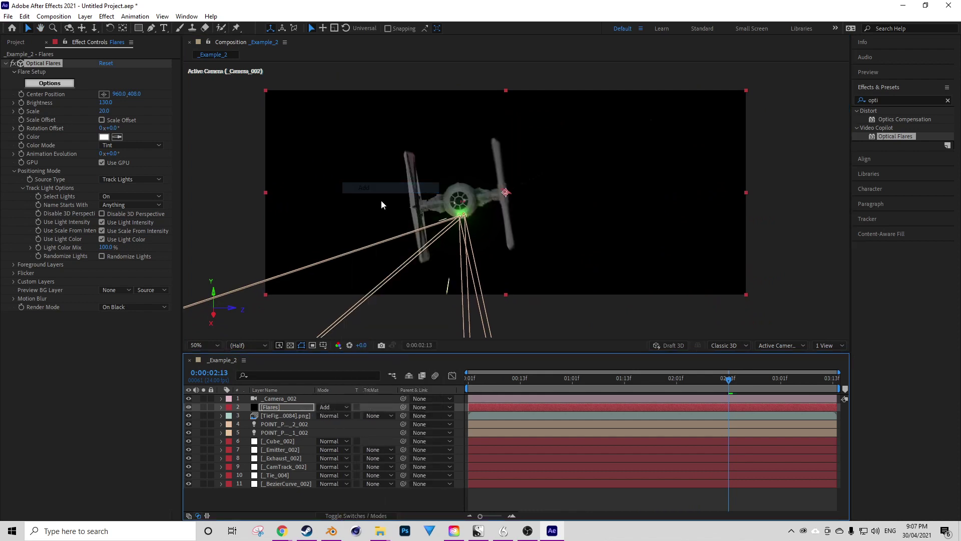
click(225, 274)
key(space)
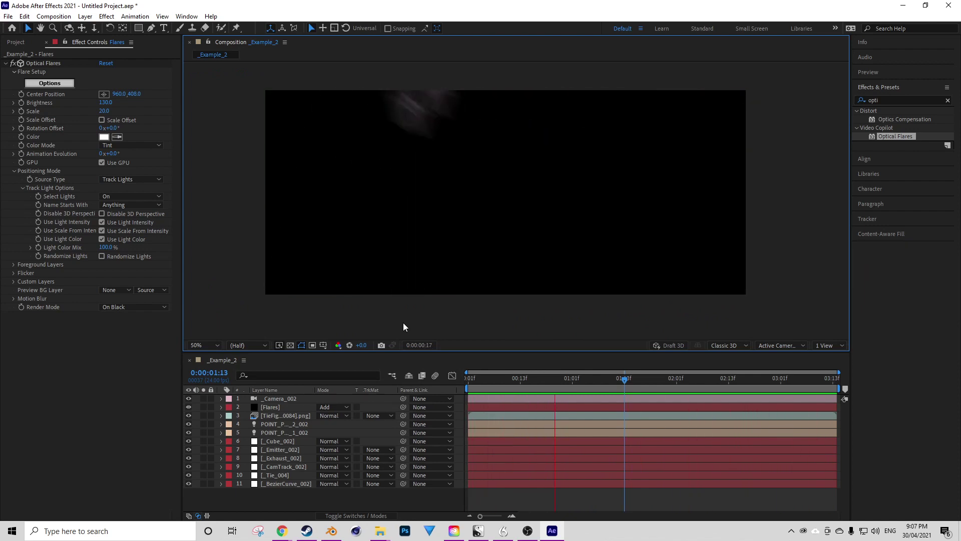
key(space)
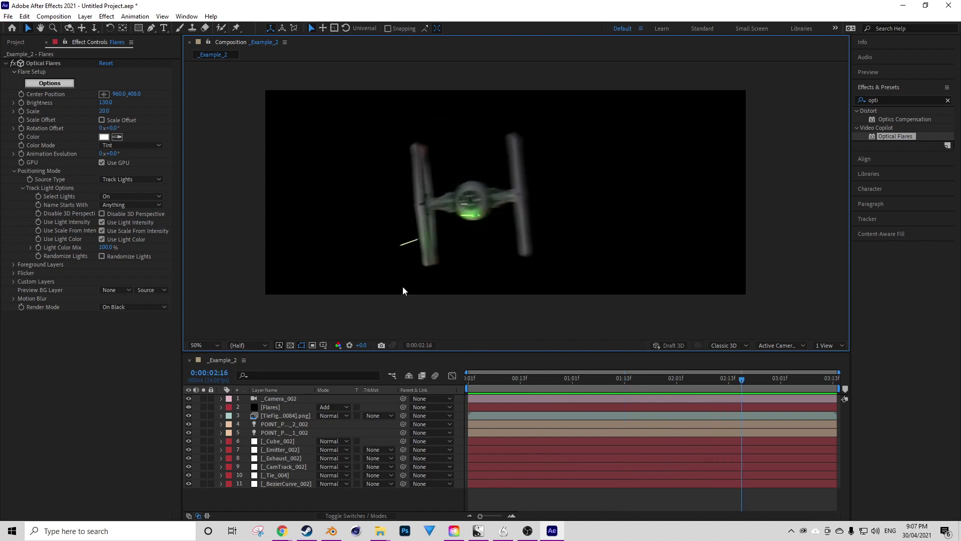
Open the Optical Flares options and load the Glint preset from the Natural Flares collection
click(67, 82)
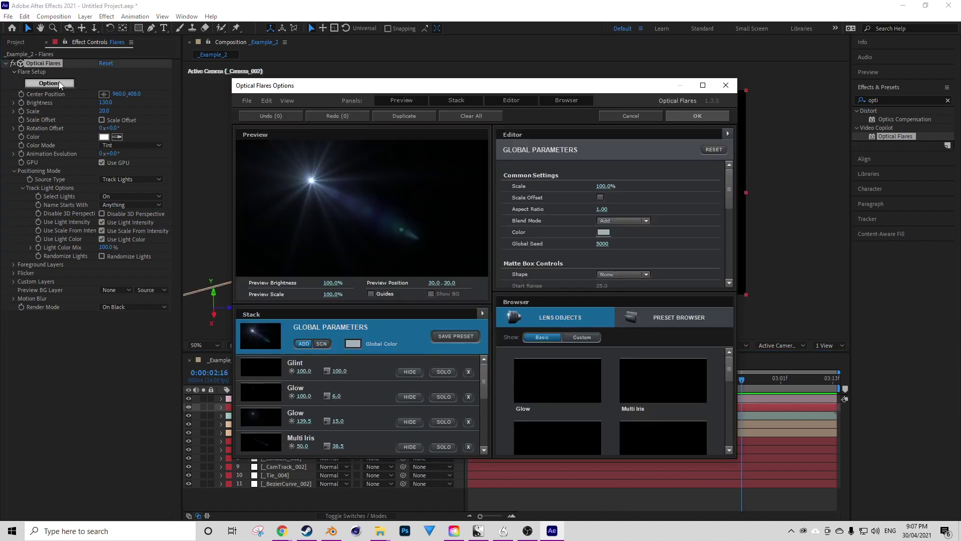
click(664, 323)
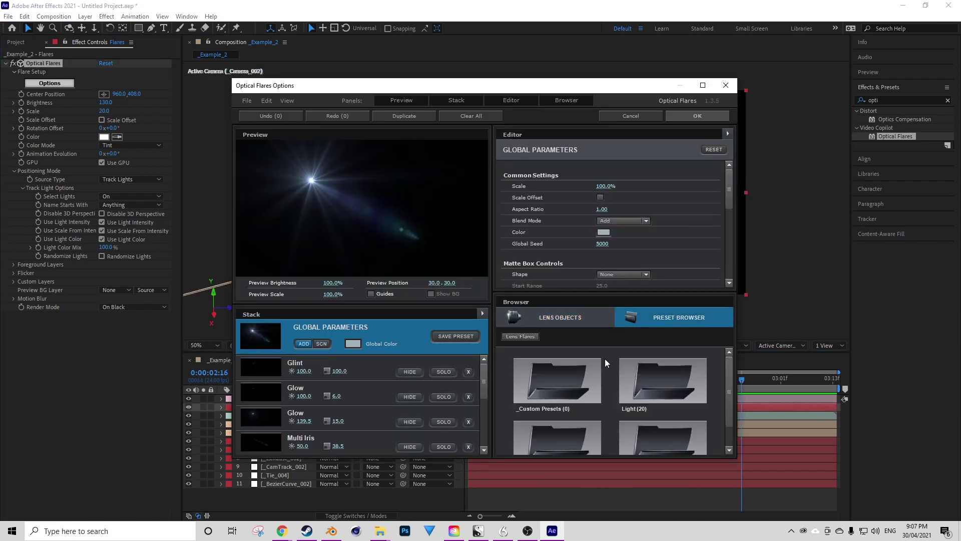
scroll(608, 363, down, 2)
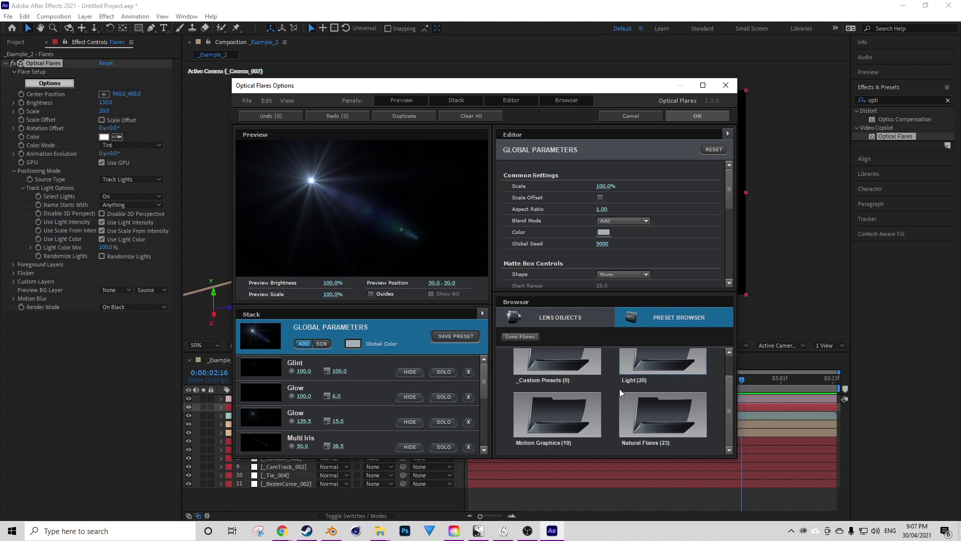
click(650, 424)
scroll(646, 404, down, 1)
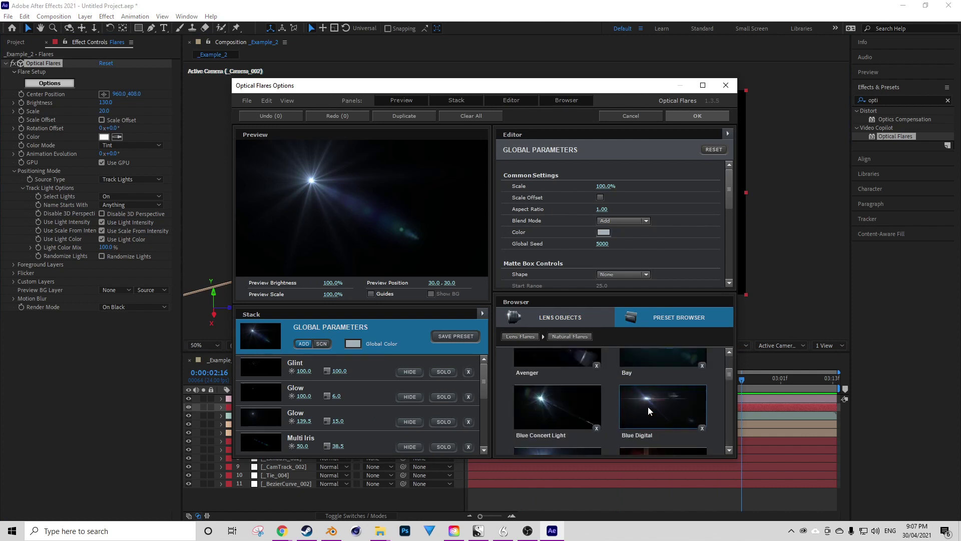
scroll(648, 406, down, 3)
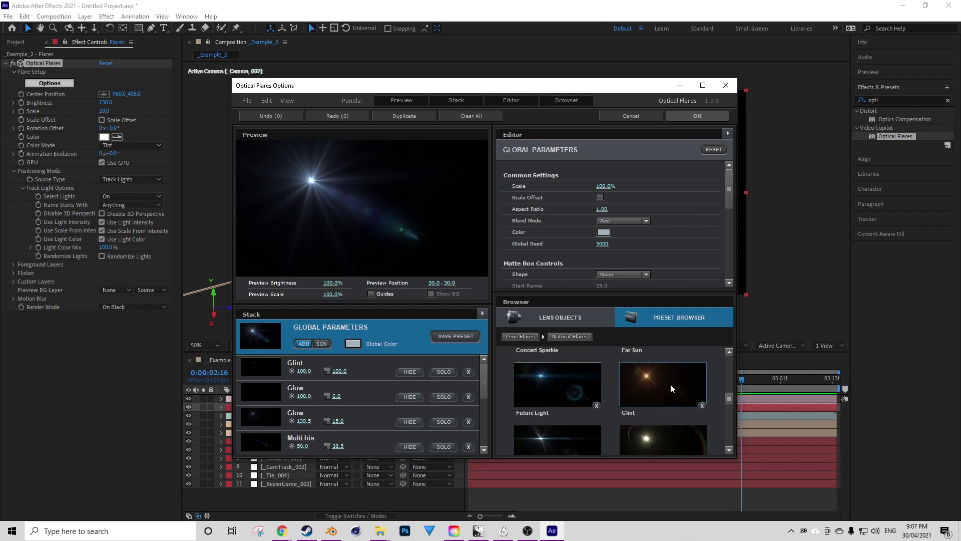
click(653, 377)
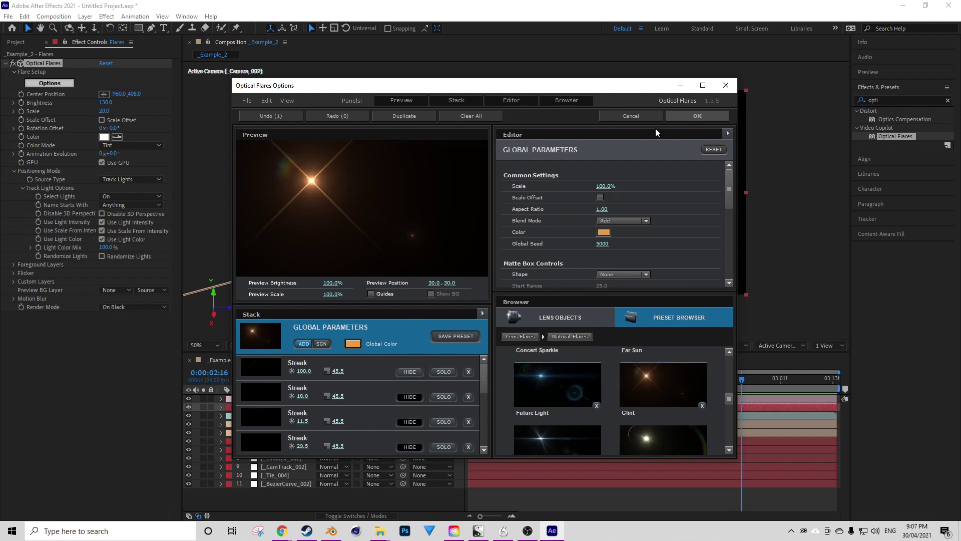
Try the Small_Grime lens texture on the flare, switch it to Spaztic, and accept the flare options
scroll(570, 260, down, 2)
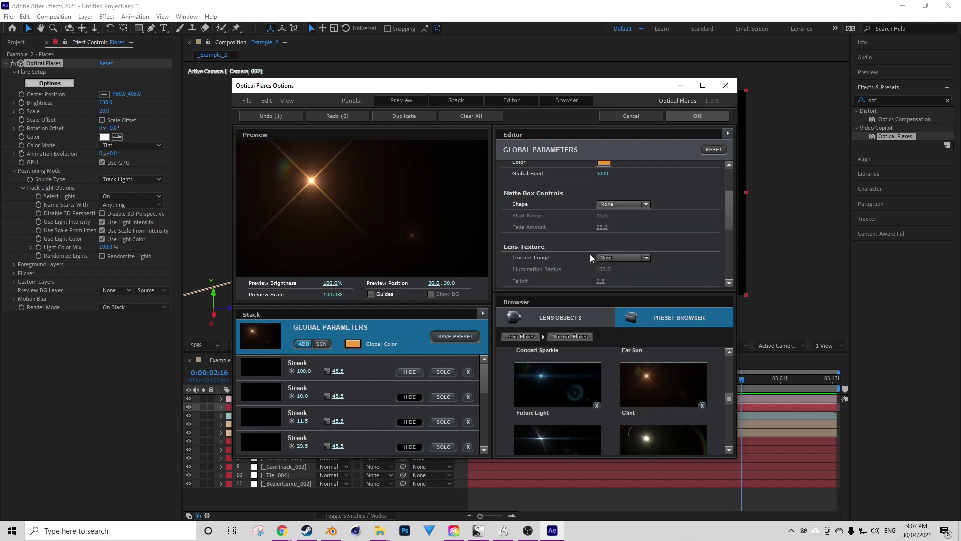
click(615, 257)
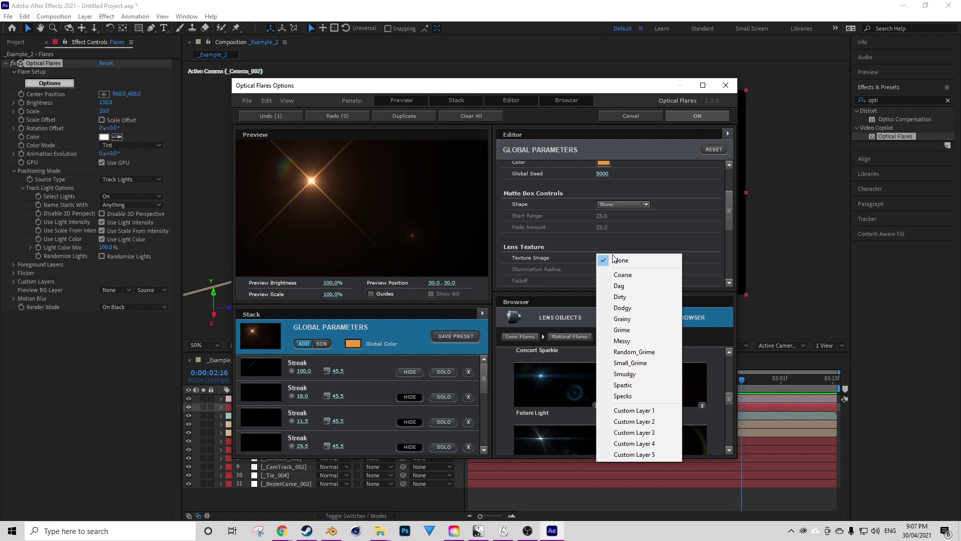
click(630, 363)
click(623, 258)
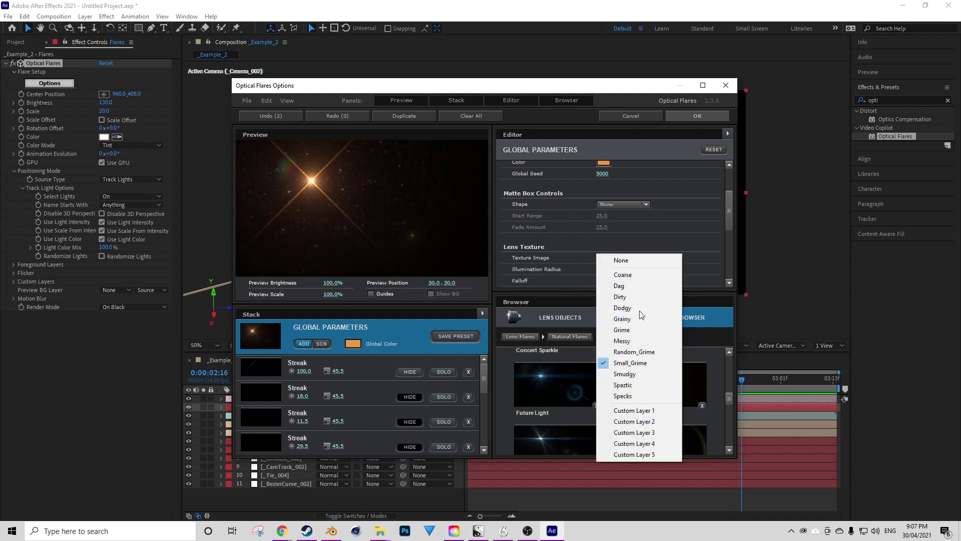
click(629, 381)
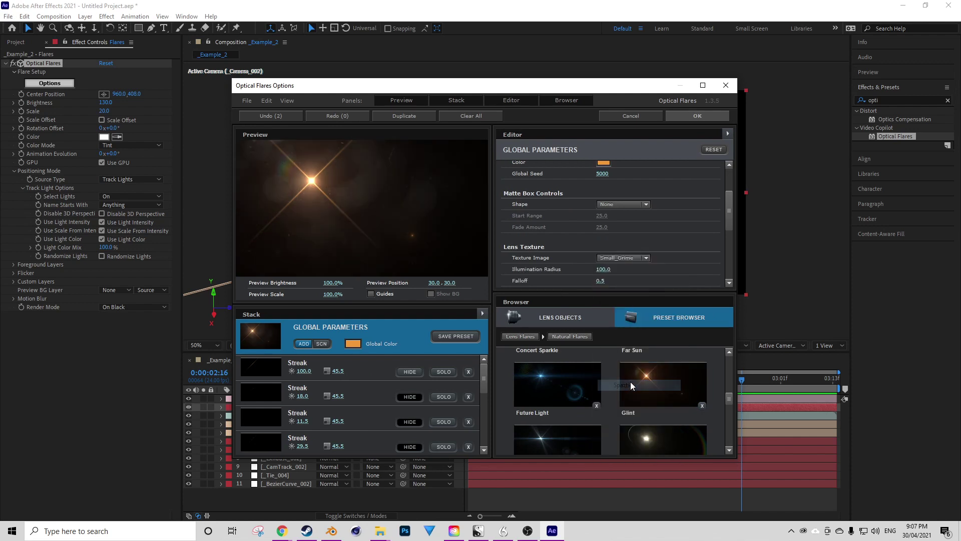
click(696, 121)
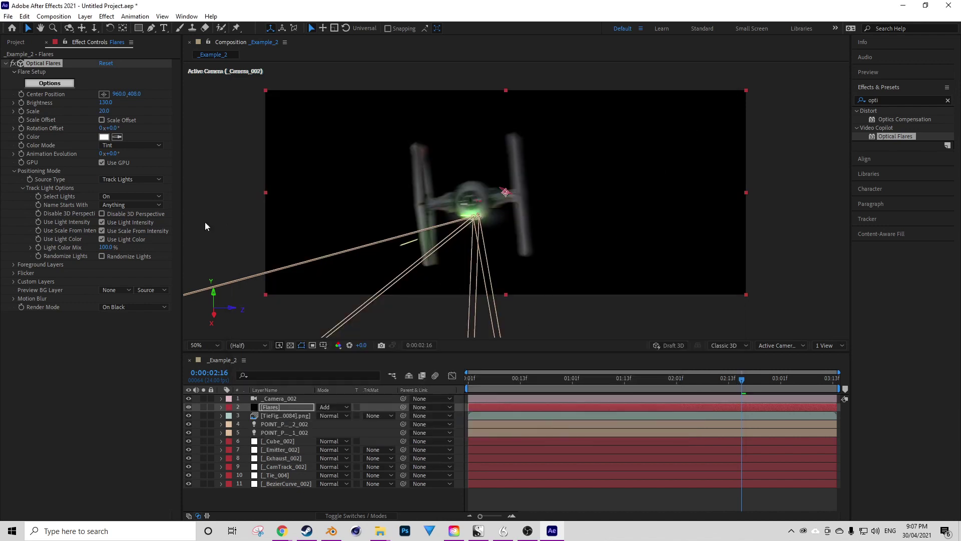
Set the Optical Flares scale to 330 and brightness to 40, and preview the laser flashes
mouse_move(105, 110)
mouse_down()
mouse_move(122, 110)
mouse_move(100, 104)
mouse_up()
key(space)
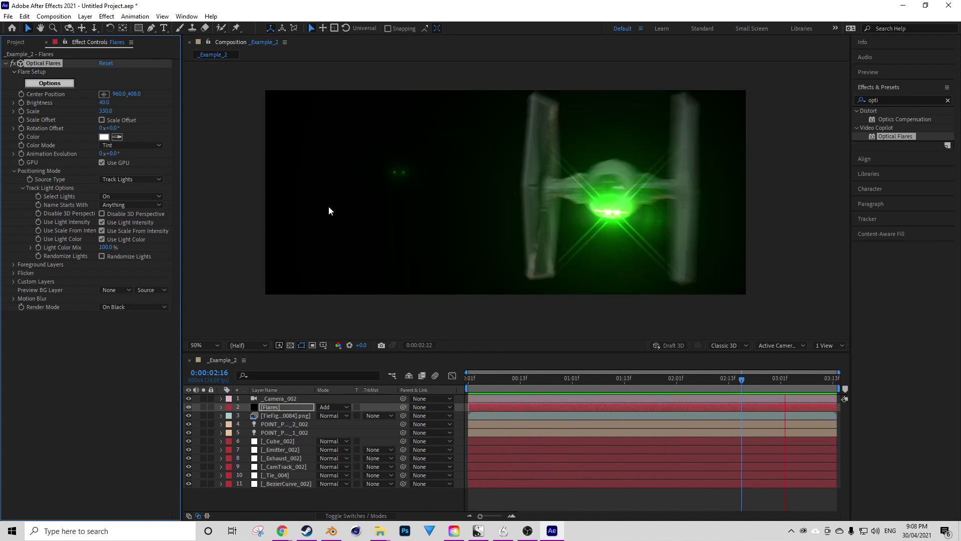
key(space)
Reduce the Optical Flares brightness to 20 and set the scale to 100, and play back the composition
drag(109, 111, 99, 108)
click(106, 111)
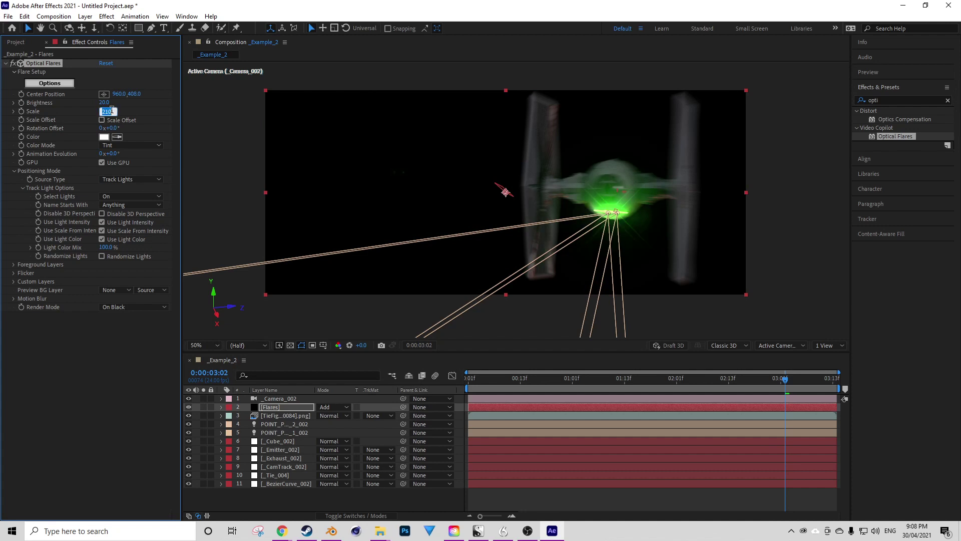
key(Return)
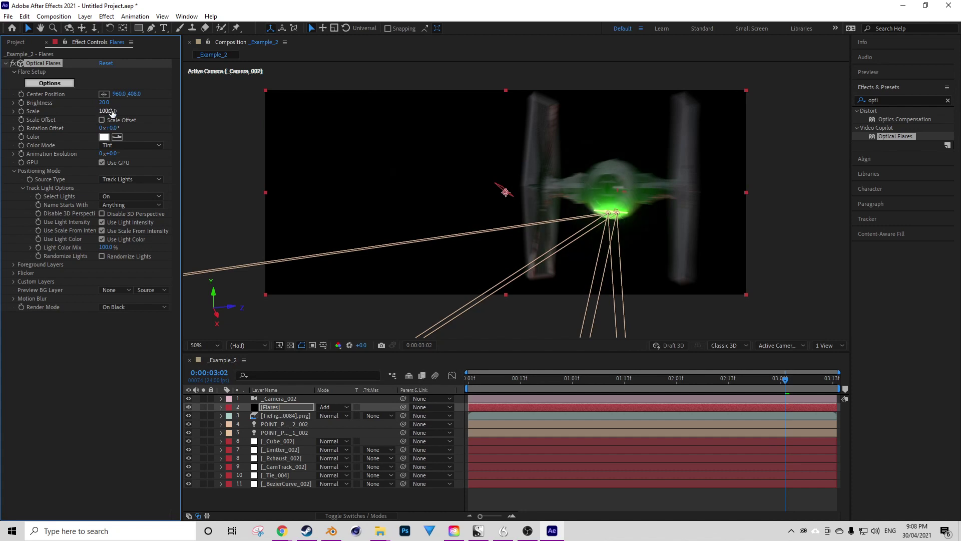
key(space)
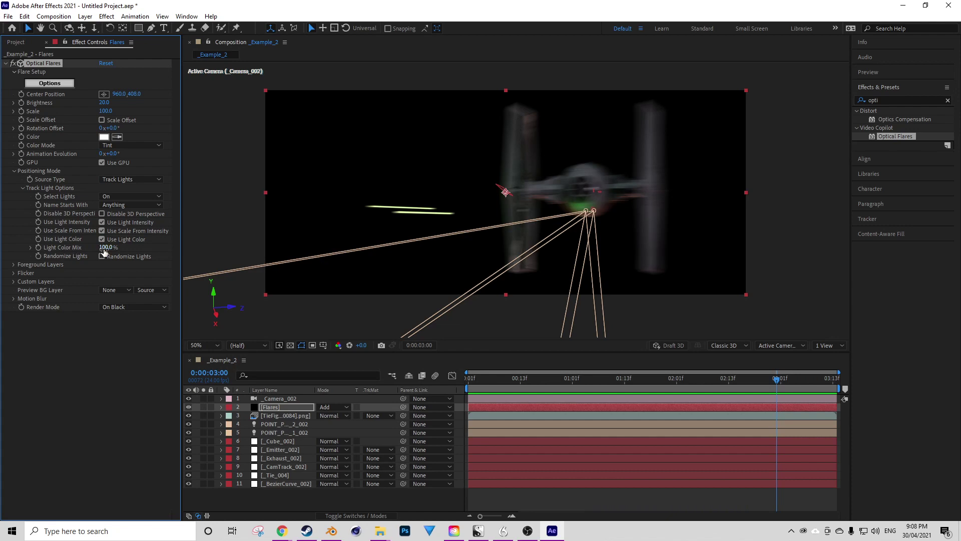
Set the flares' Light Color Mix to 37% while viewing 0:00:02:20, play back the composition, and deselect the Flares layer
drag(103, 247, 87, 248)
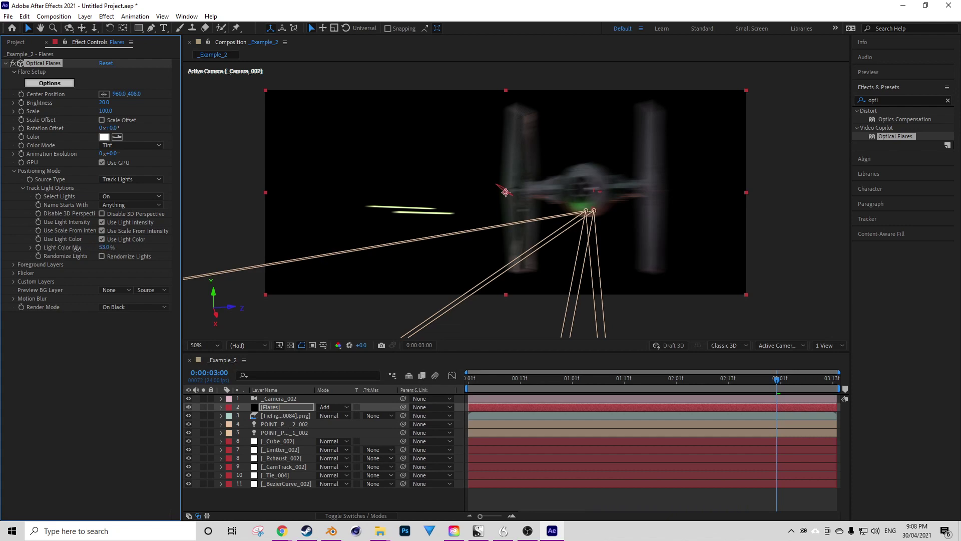
drag(777, 380, 755, 382)
mouse_move(104, 250)
mouse_down()
mouse_move(61, 251)
mouse_move(110, 252)
mouse_up()
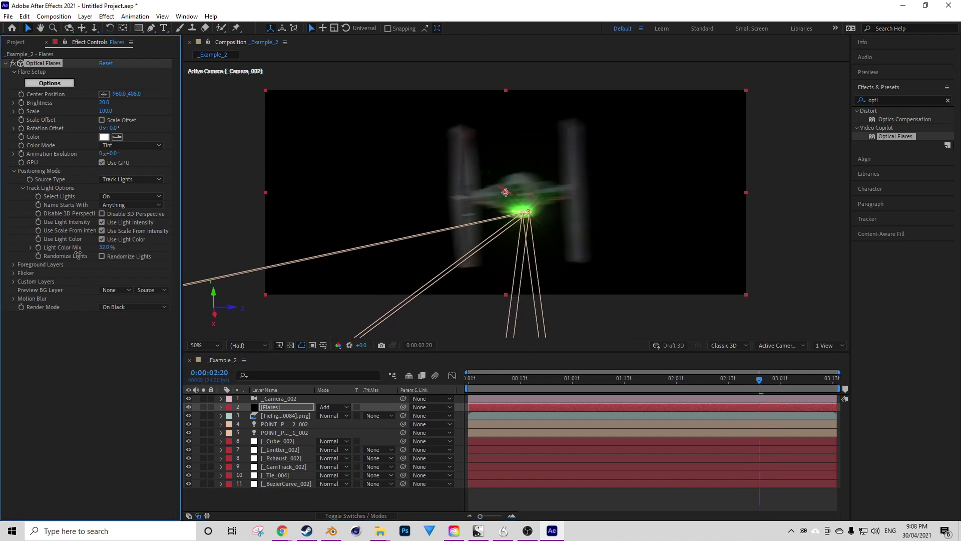
click(93, 328)
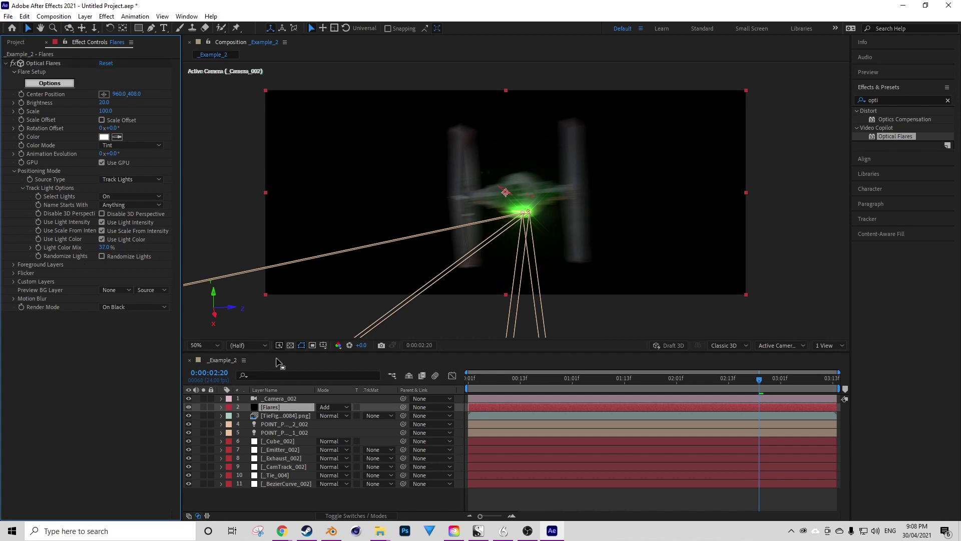
key(space)
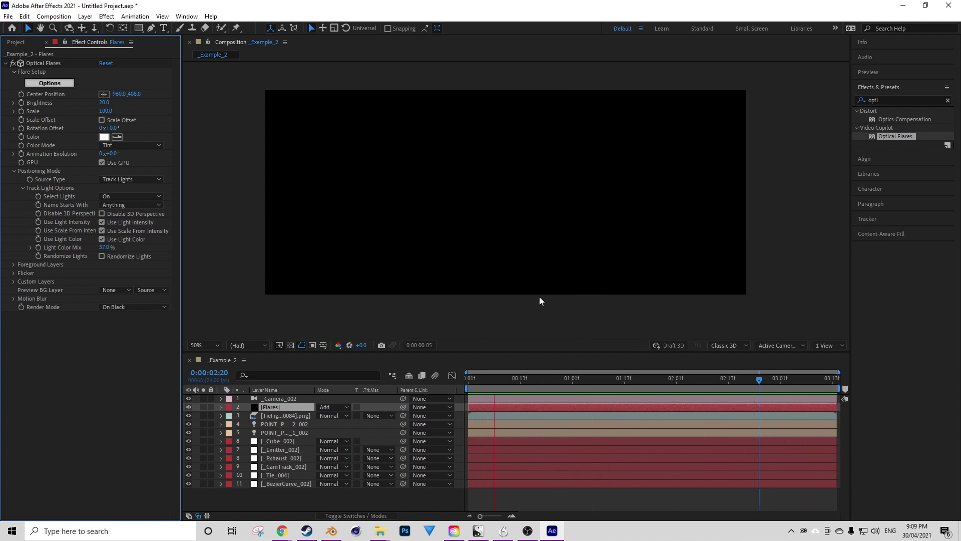
key(space)
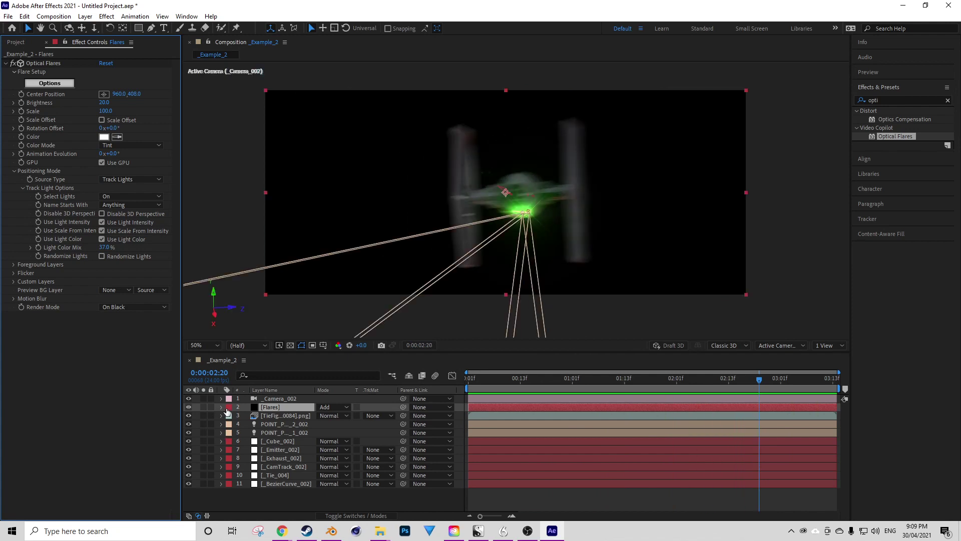
click(254, 497)
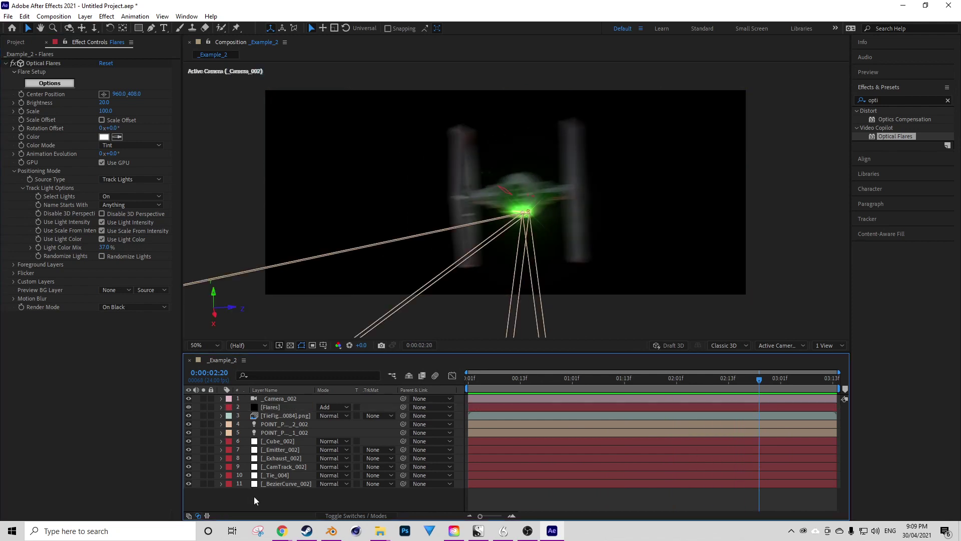
Create a black solid layer 4000 px wide and 4000 px high in the composition
right_click(251, 497)
mouse_move(307, 392)
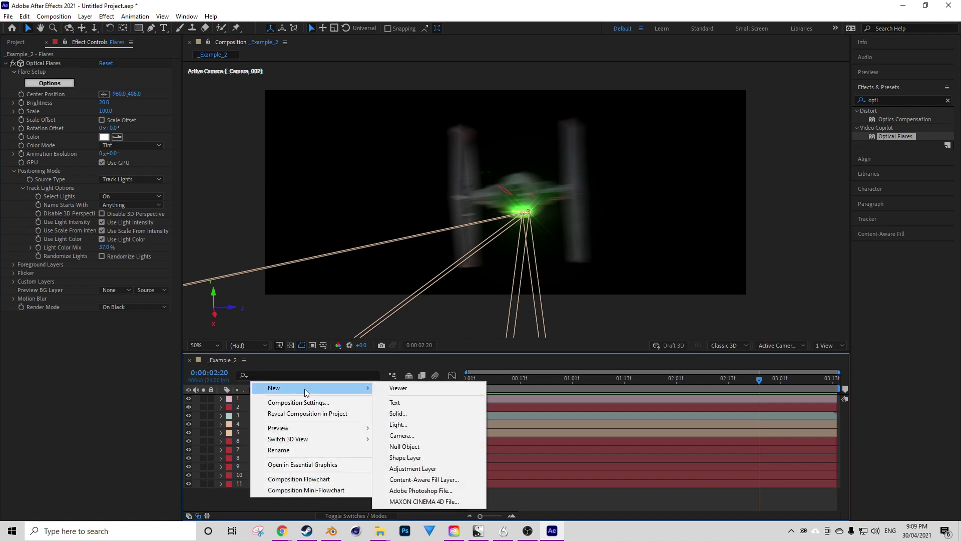
click(419, 415)
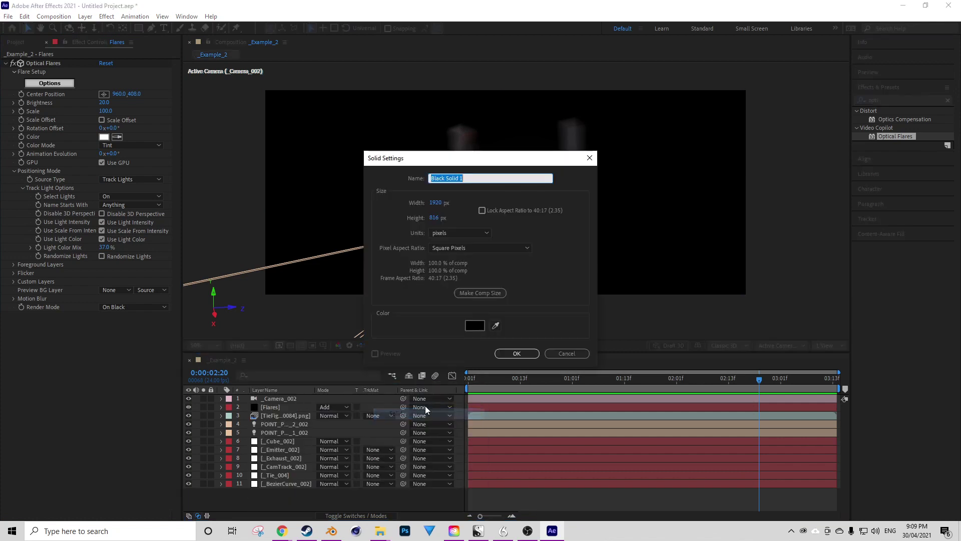
double_click(437, 202)
text(4000)
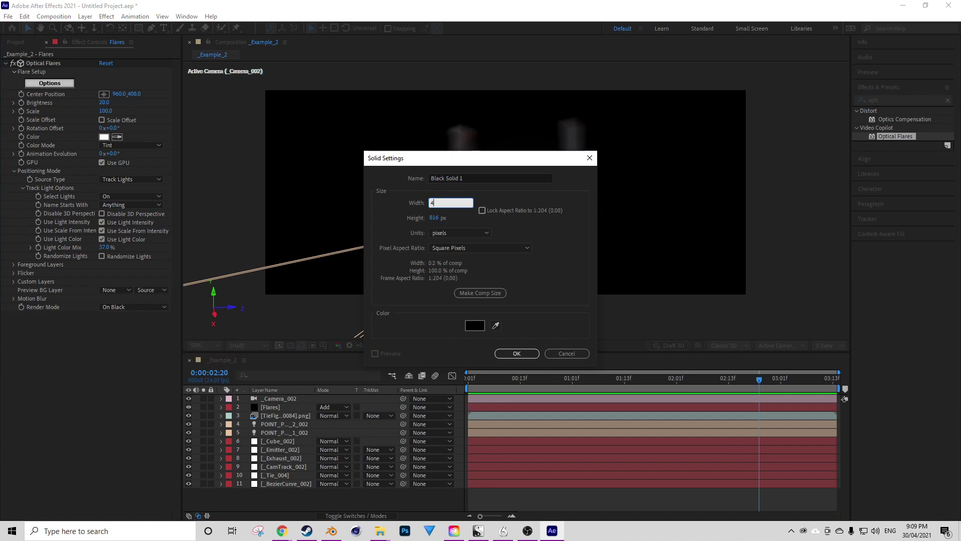
key(Tab)
text(400)
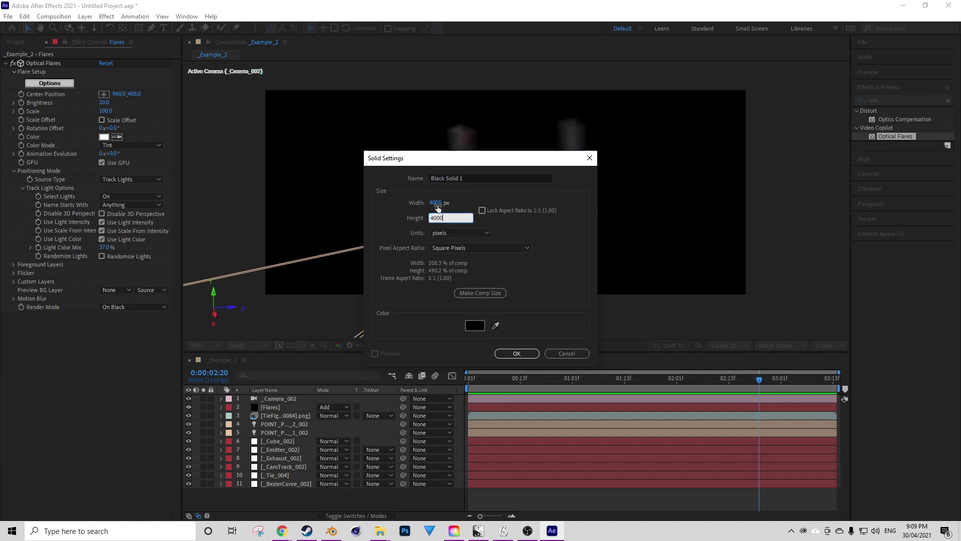
key(Return)
Apply the Fractal Noise effect to the new black solid and inspect the solid on its own in the layer view
drag(886, 100, 777, 105)
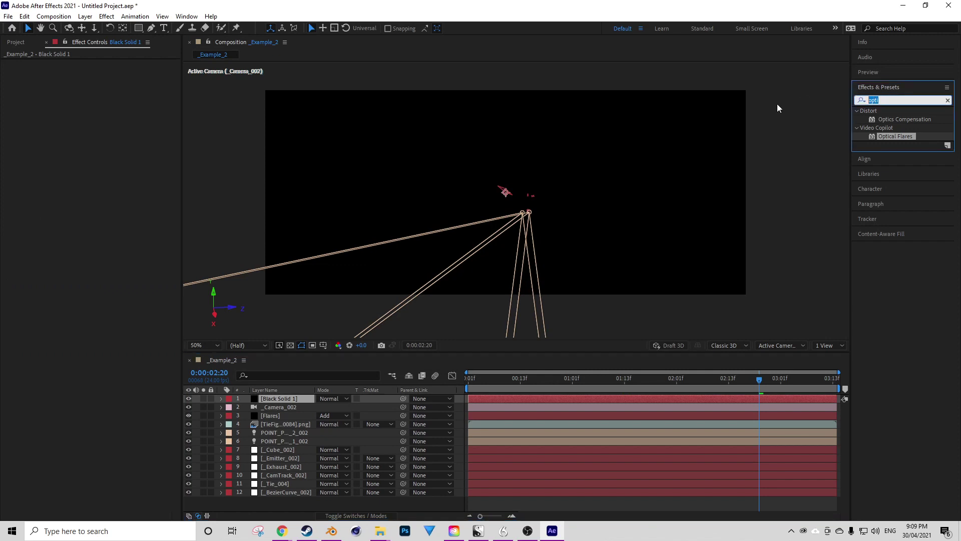
text(frac)
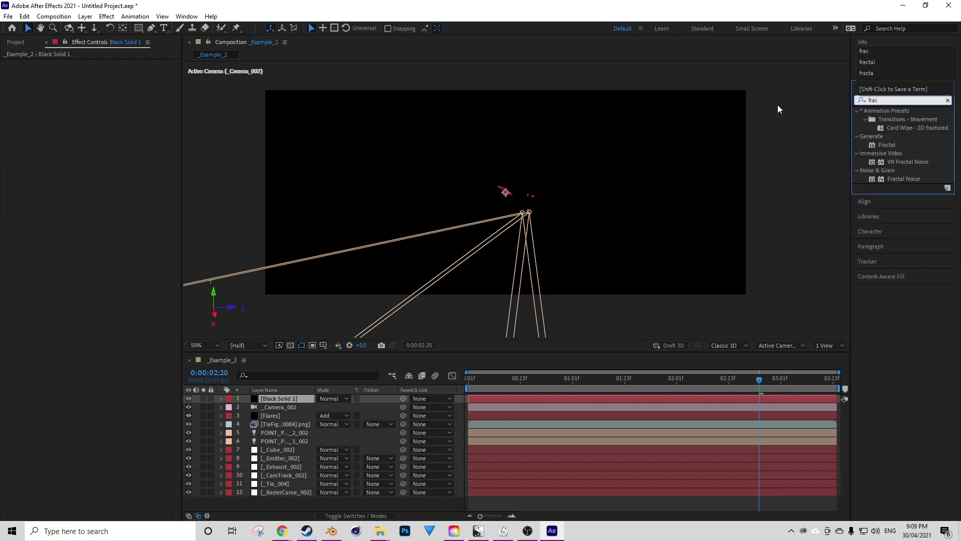
drag(892, 178, 499, 467)
drag(491, 406, 498, 400)
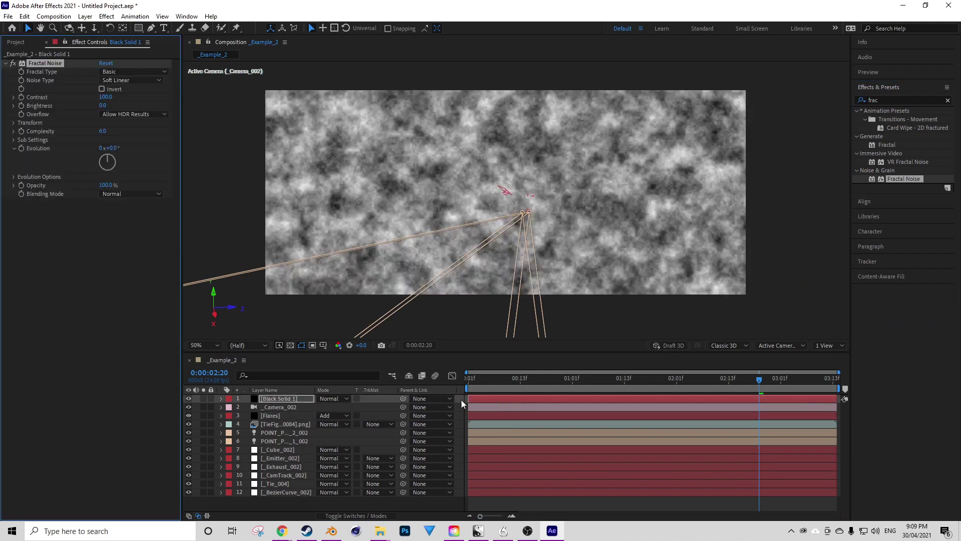
double_click(269, 398)
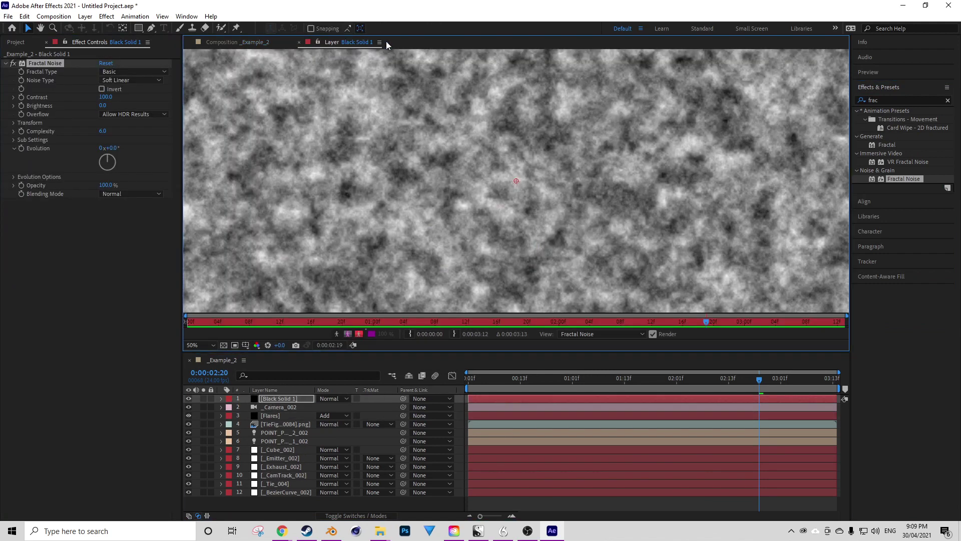
click(299, 42)
Rename the black solid to Star field and move it directly below the TIE fighter image sequence
right_click(277, 395)
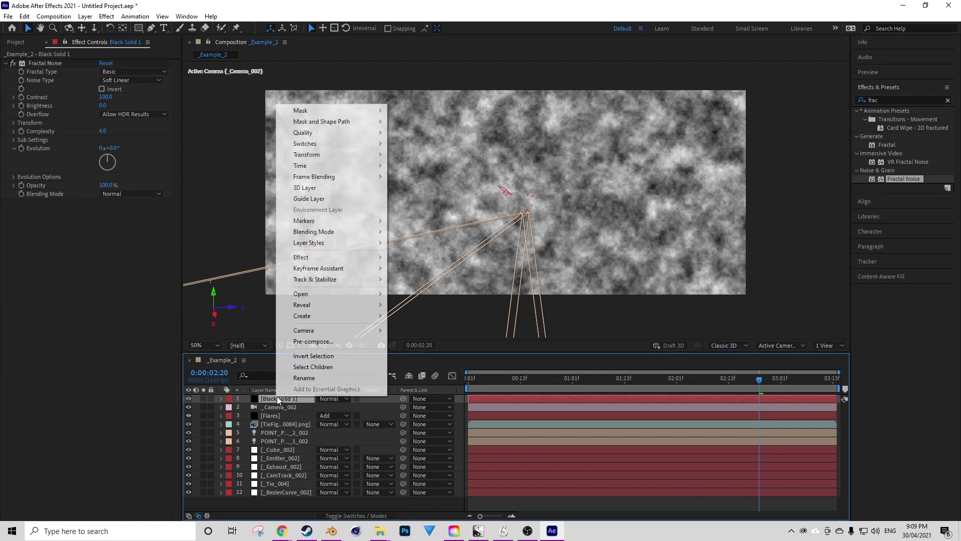
click(304, 378)
text(Star field)
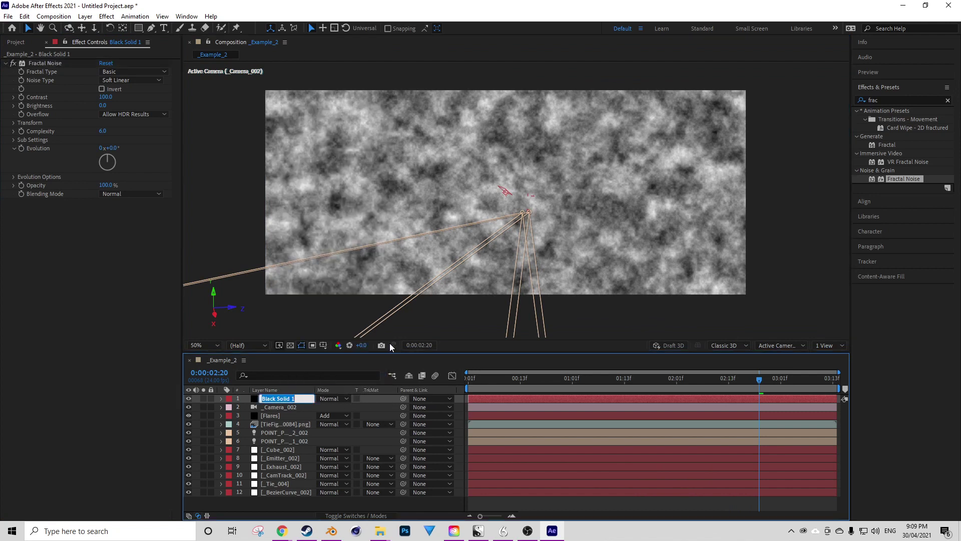
key(Return)
drag(271, 399, 282, 430)
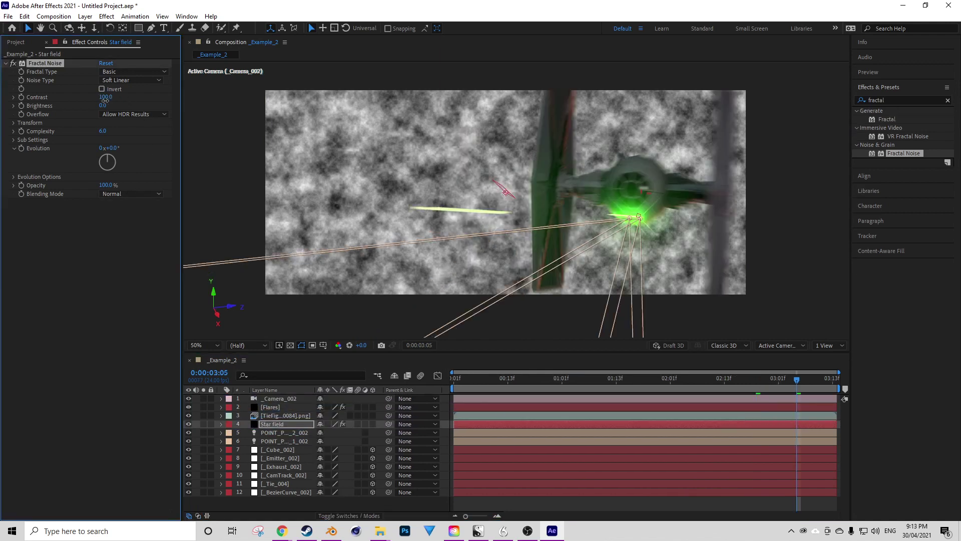
Set the star field's Fractal Noise contrast to 304, brightness to -127, and transform scale to 1
drag(105, 98, 203, 96)
drag(103, 106, 44, 107)
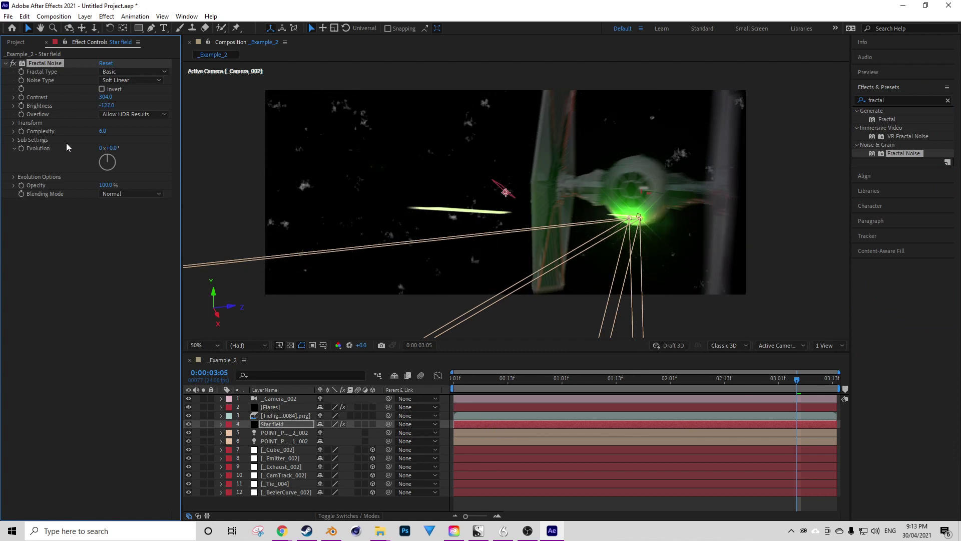
click(14, 122)
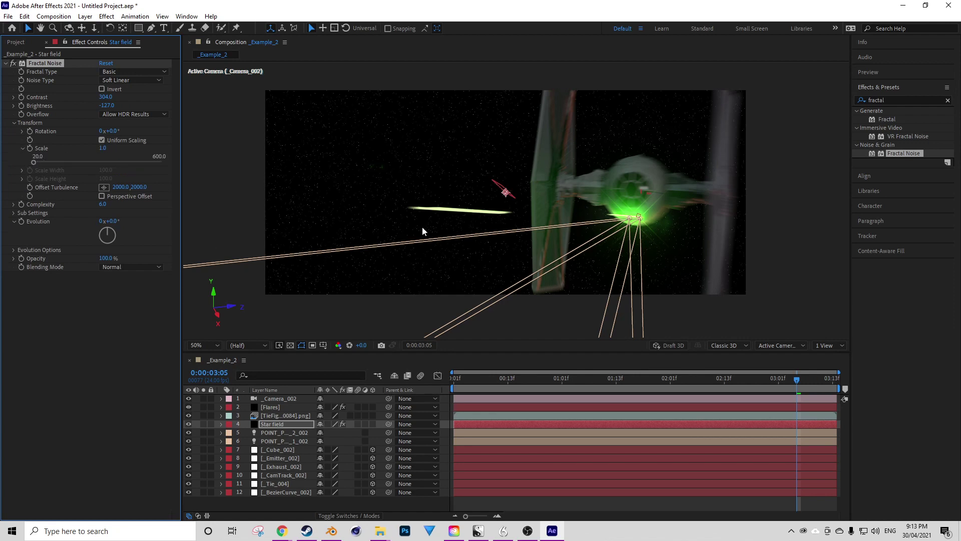
Make the Star field layer 3D and center it in the view
click(373, 424)
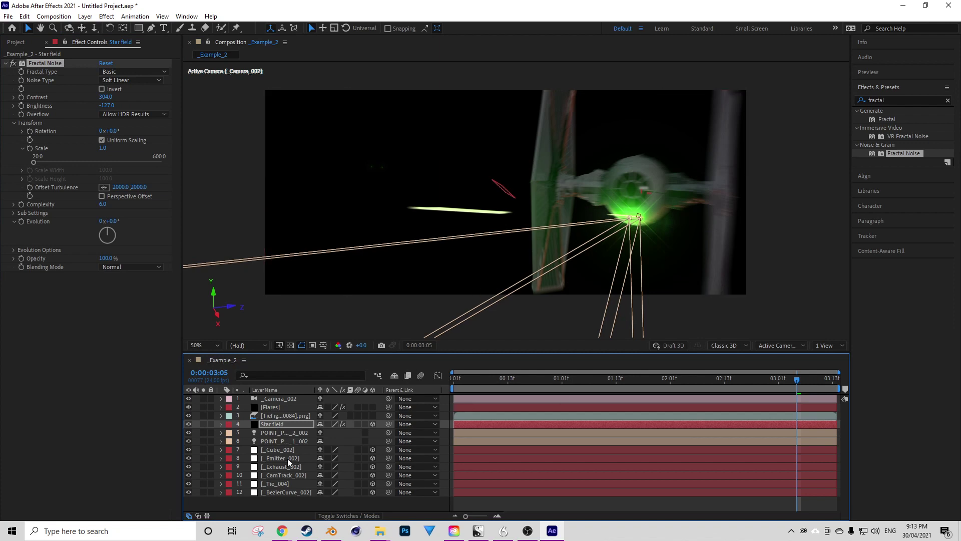
right_click(271, 424)
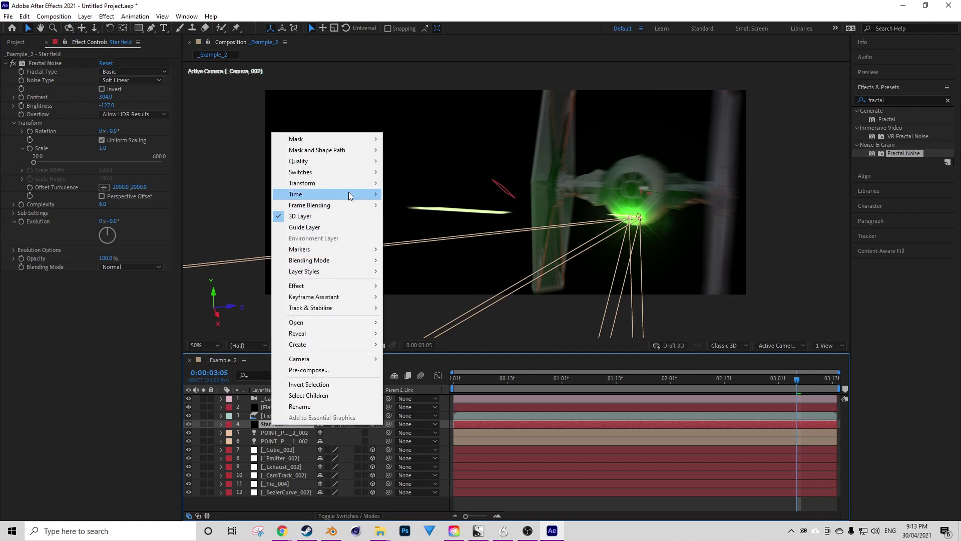
mouse_move(346, 186)
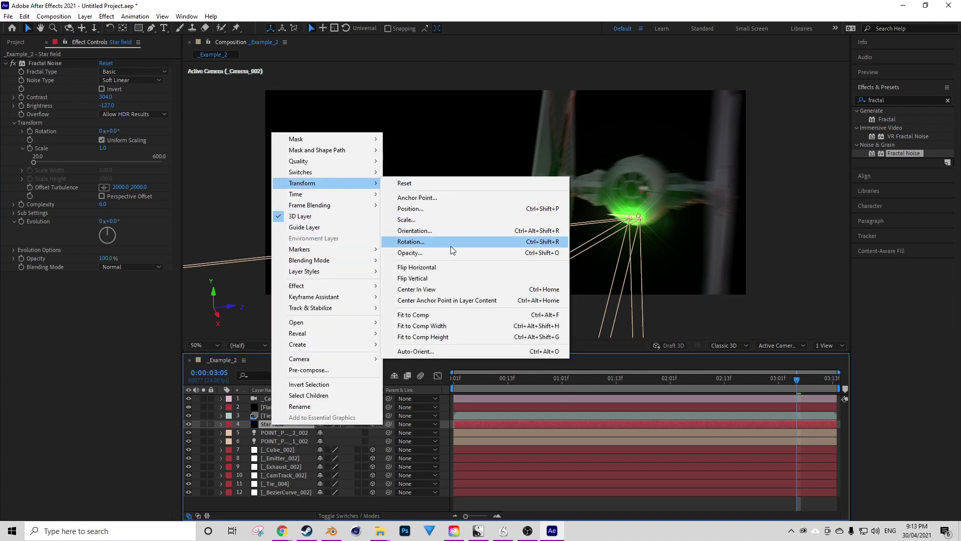
click(464, 289)
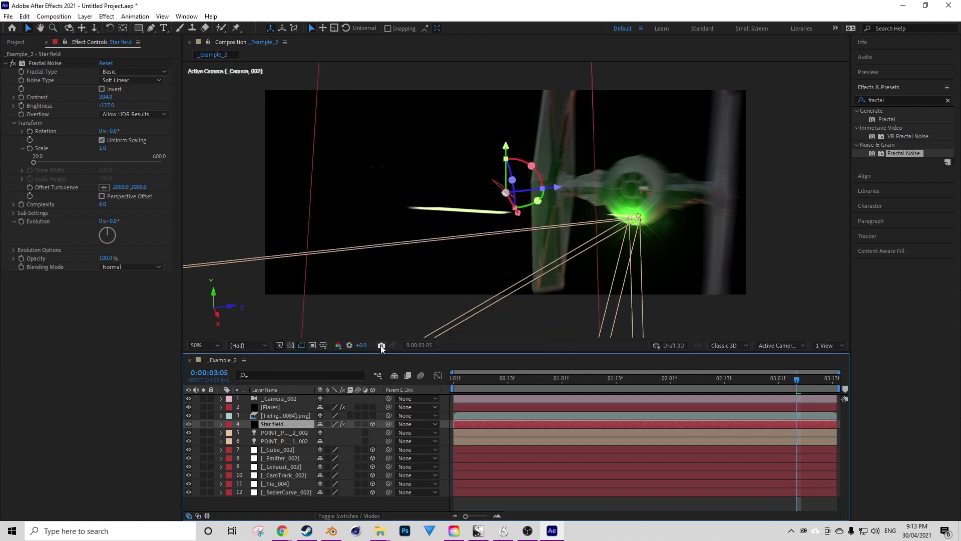
Set the Star field layer's auto-orientation to Orient Towards Camera
right_click(284, 423)
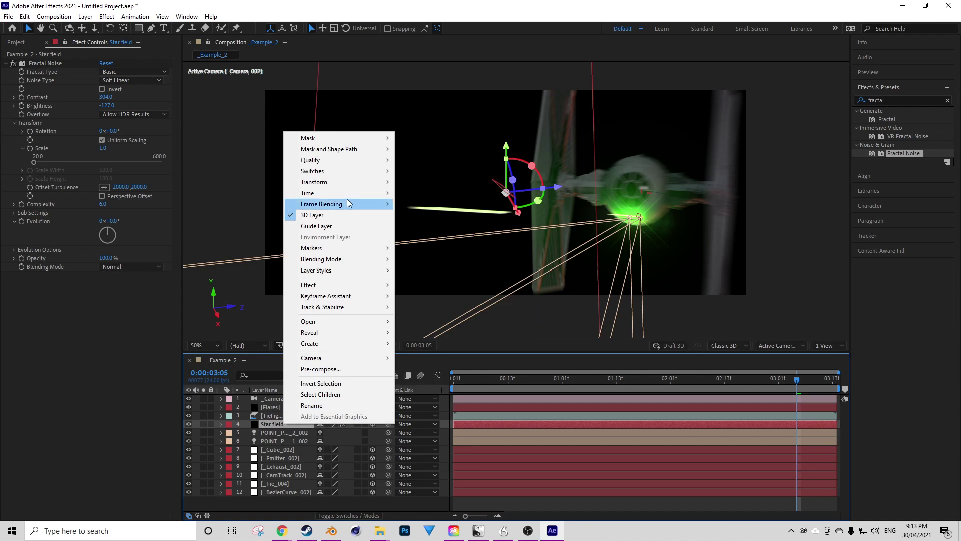
mouse_move(351, 183)
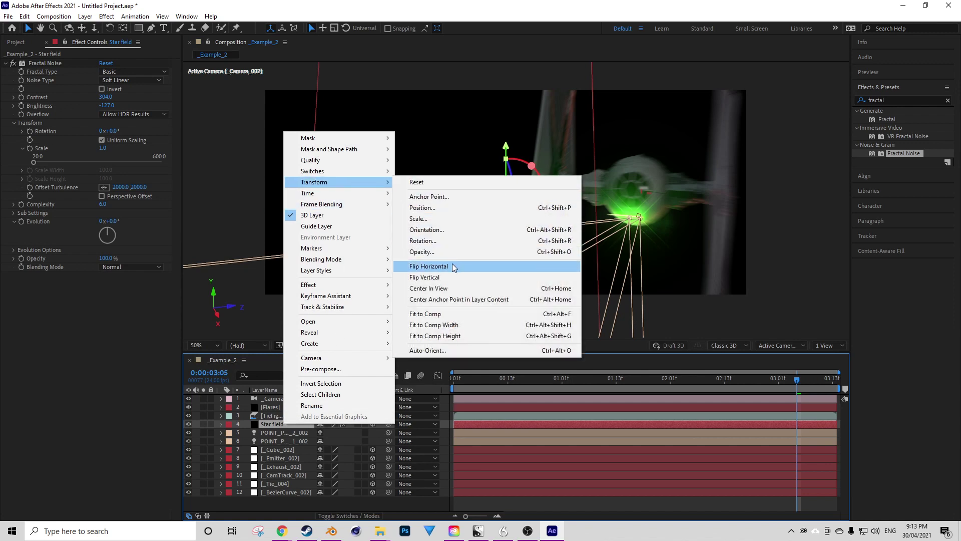
click(429, 350)
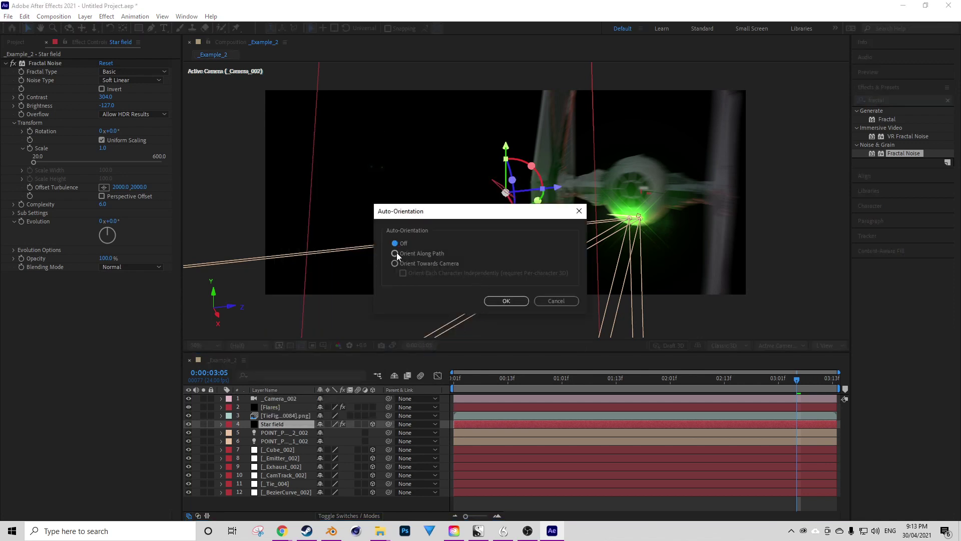
click(513, 302)
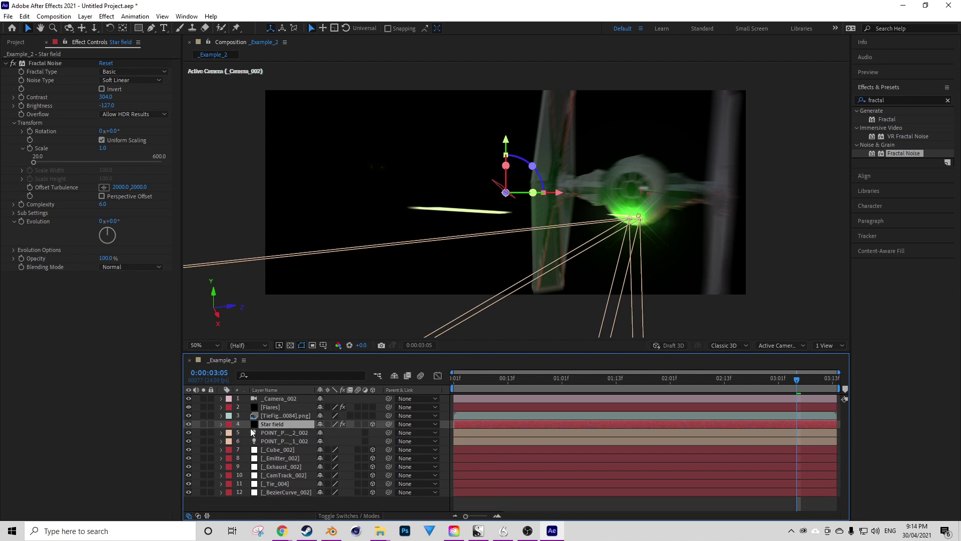
Turn off Accepts Lights in the Star field layer's material options
click(221, 424)
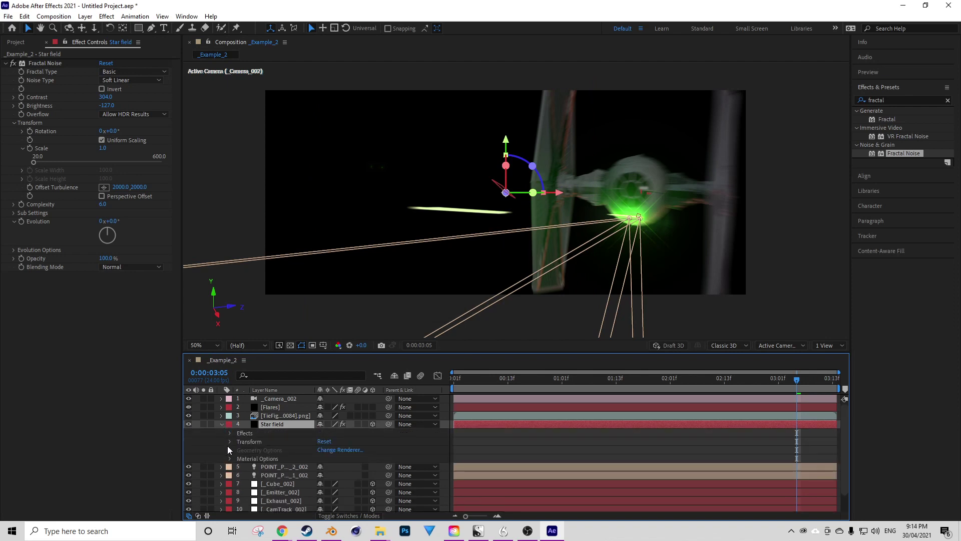
click(229, 459)
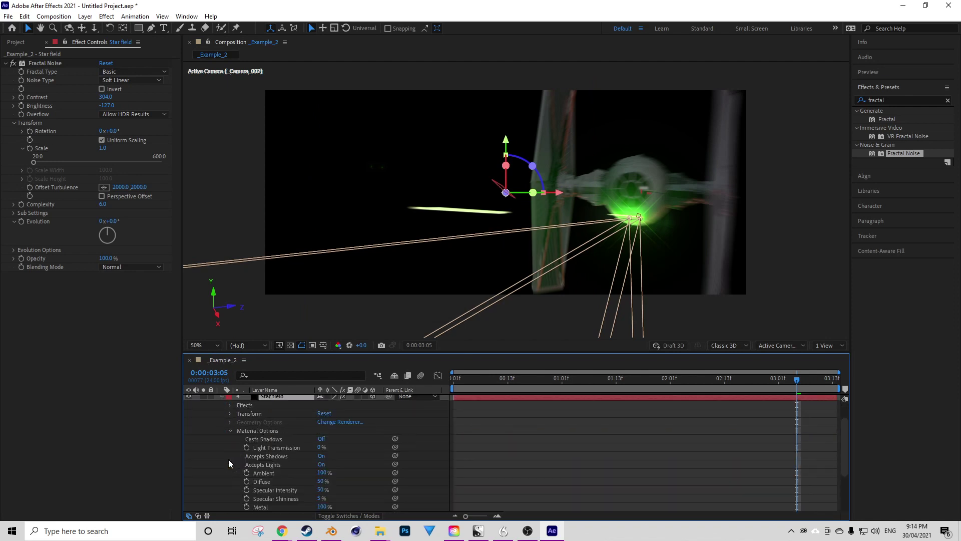
click(322, 465)
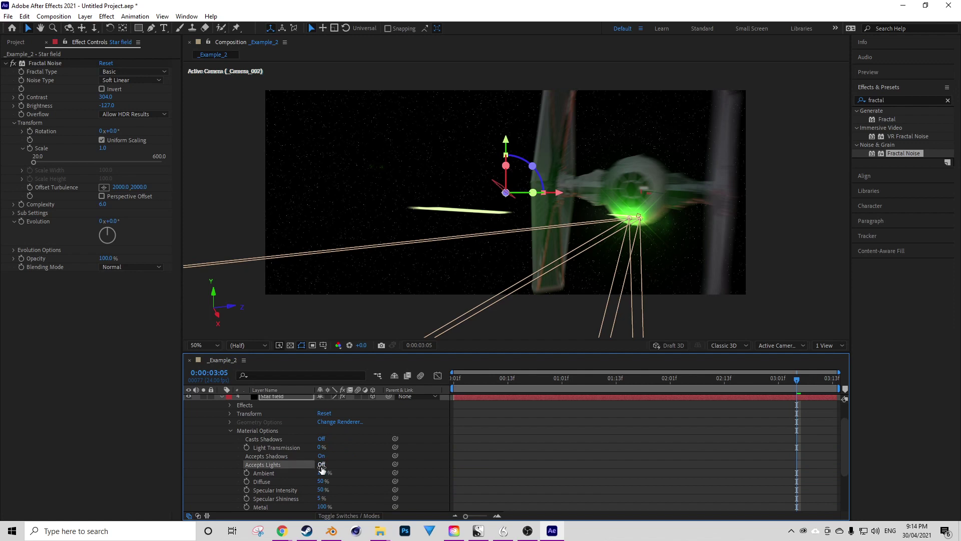
Scrub through the composition to check the star field's movement behind the TIE fighter, and collapse the Star field layer's properties
drag(800, 382, 602, 370)
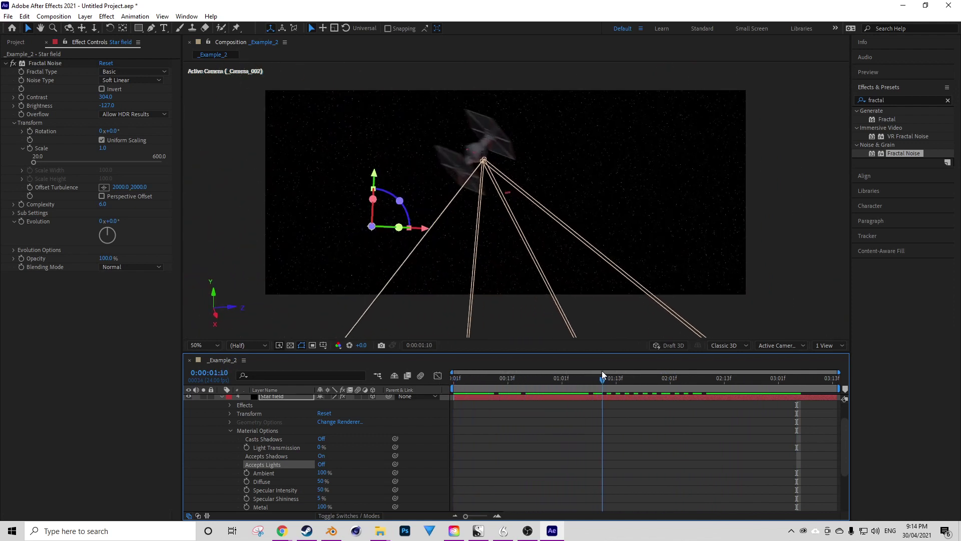
scroll(240, 422, up, 2)
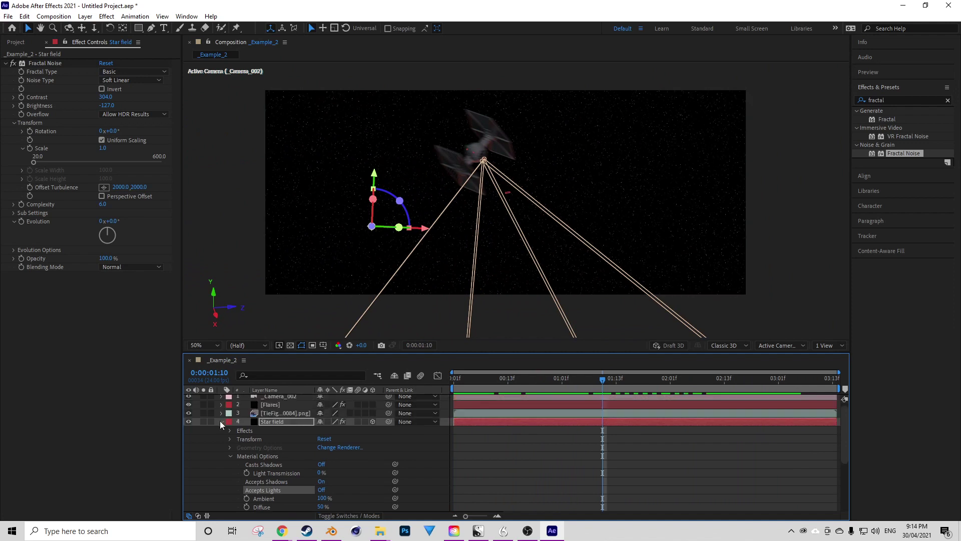
click(221, 424)
drag(610, 381, 675, 379)
drag(647, 205, 777, 223)
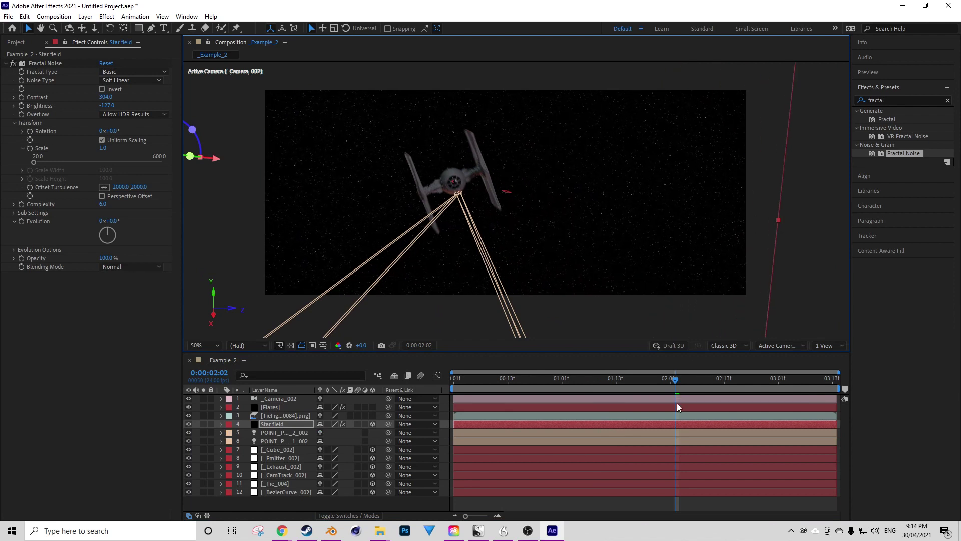
drag(685, 378, 563, 367)
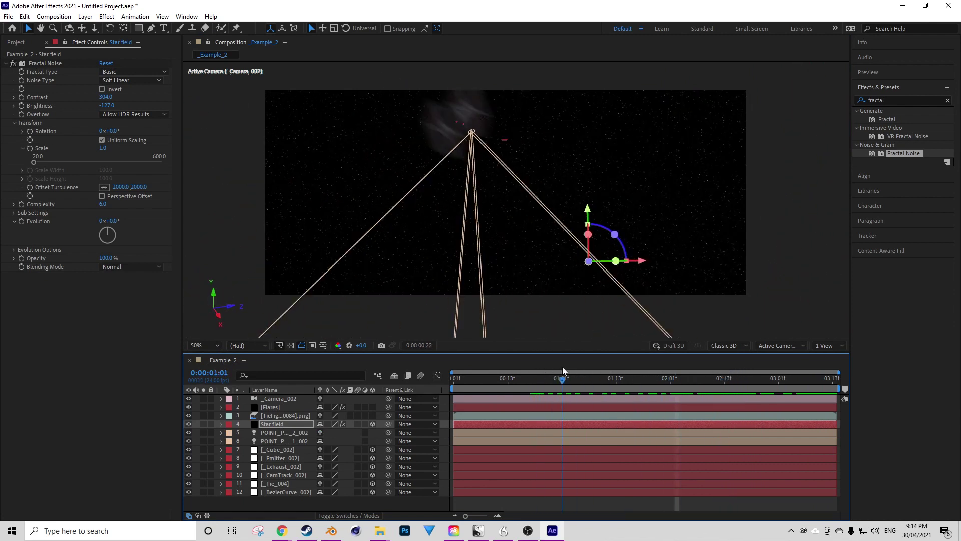
Enable motion blur for the Star field layer and play back the composition
click(358, 424)
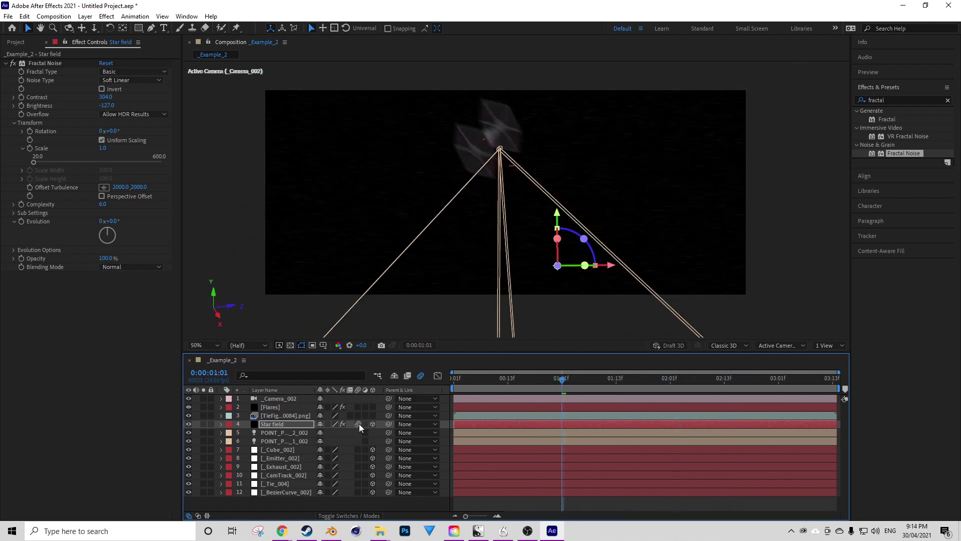
key(space)
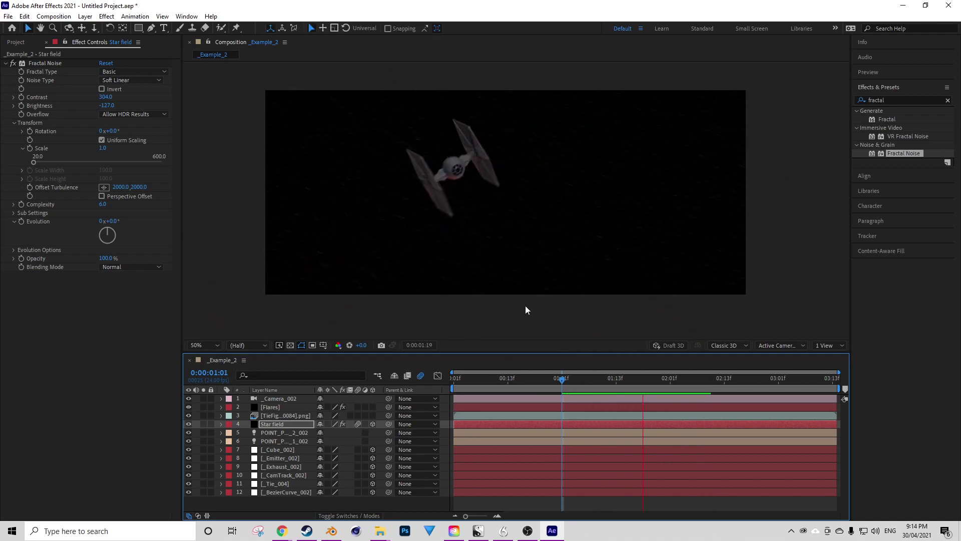
key(space)
key(space)
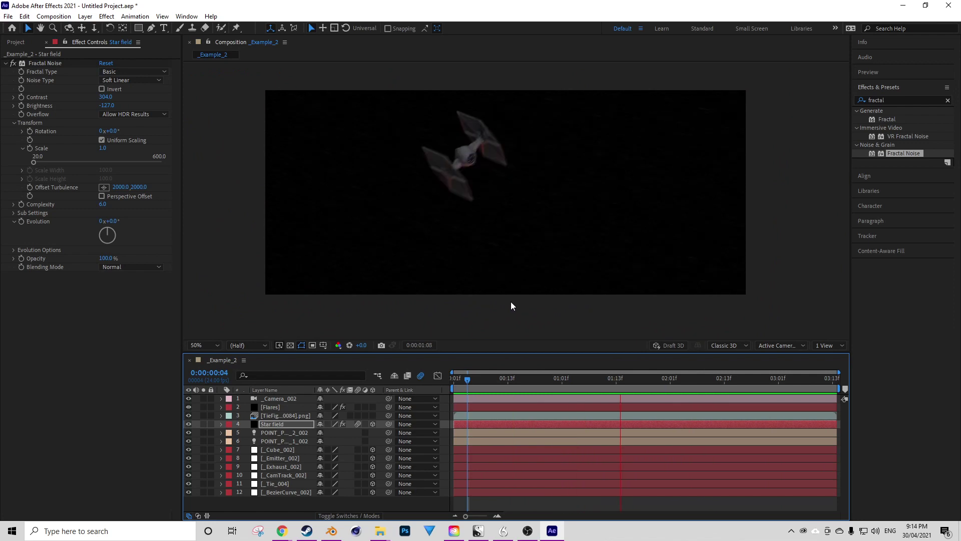
key(space)
Set the star field's Fractal Noise contrast to 417, brightness to -183, and scale to 5
drag(109, 97, 129, 98)
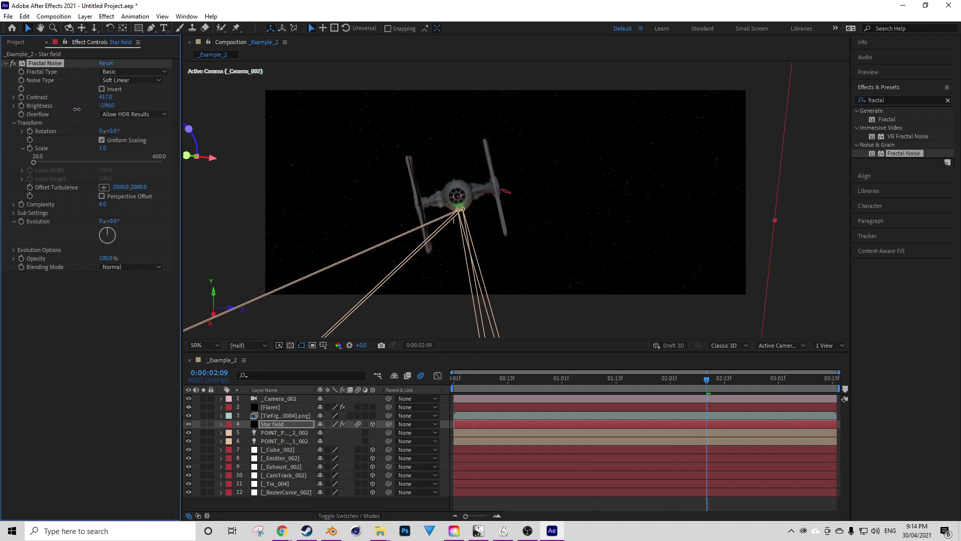
drag(33, 161, 36, 163)
click(103, 148)
text(5)
Play back the composition to review the adjusted stars, and move the current time to 0:00:01:22
key(space)
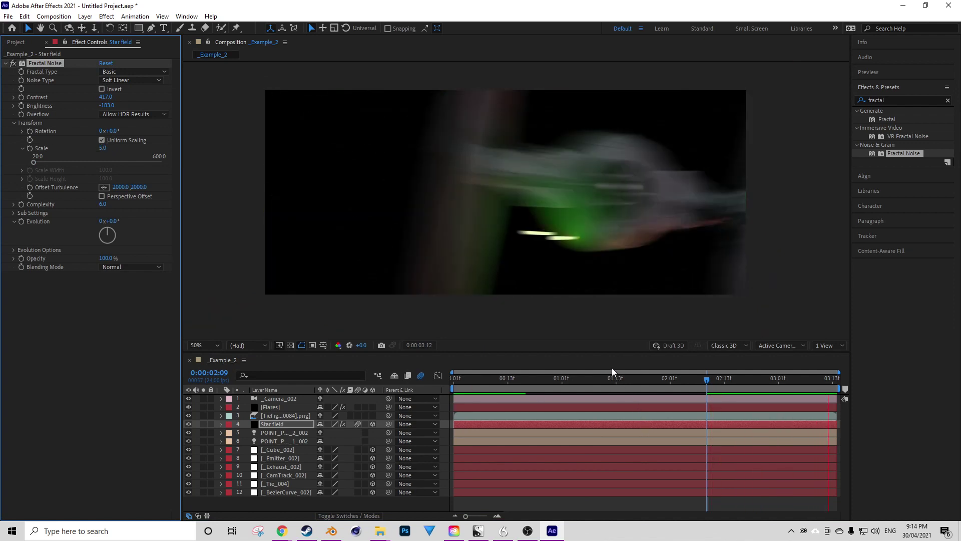
key(space)
key(space)
key(space)
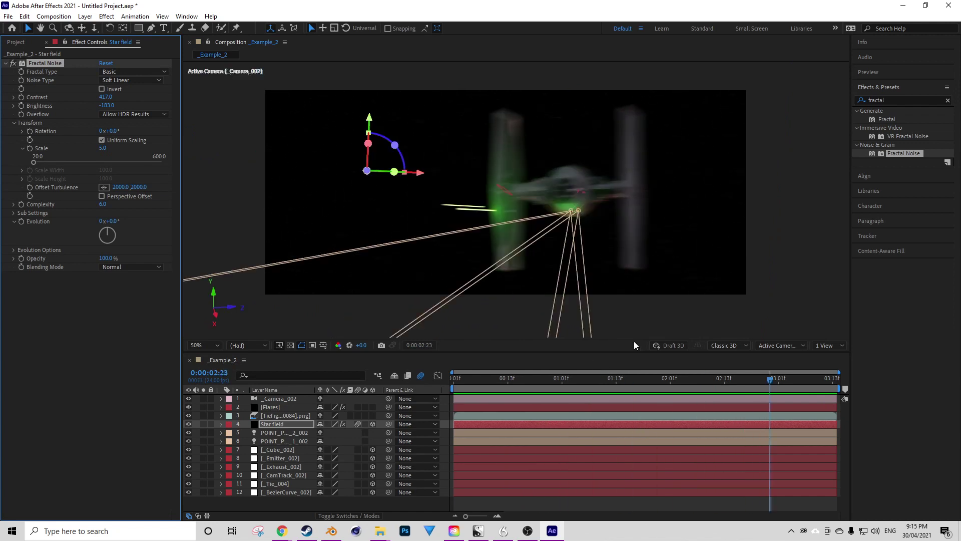
drag(773, 380, 659, 380)
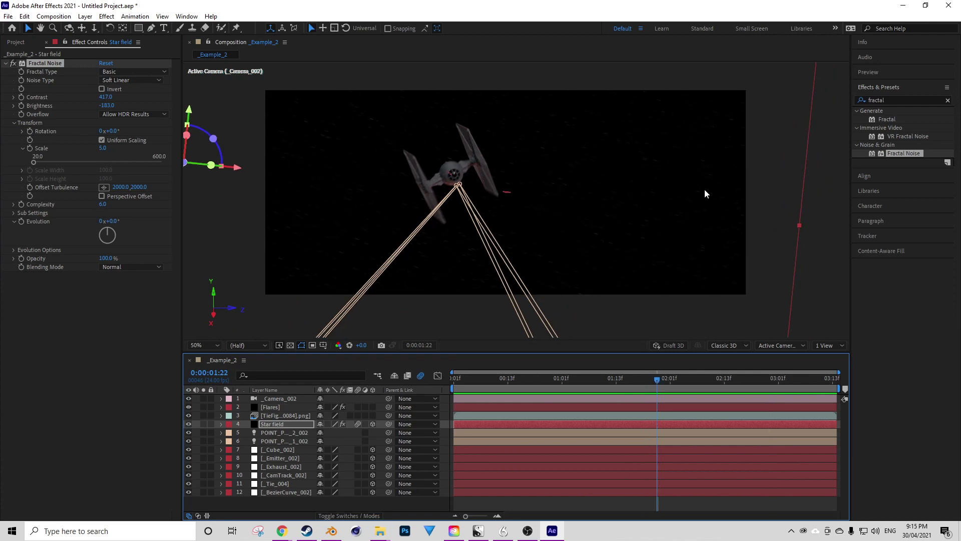
Apply the Curves effect to the TieFighter image sequence layer and shape its RGB curve into a gentle contrast-boosting S
click(902, 100)
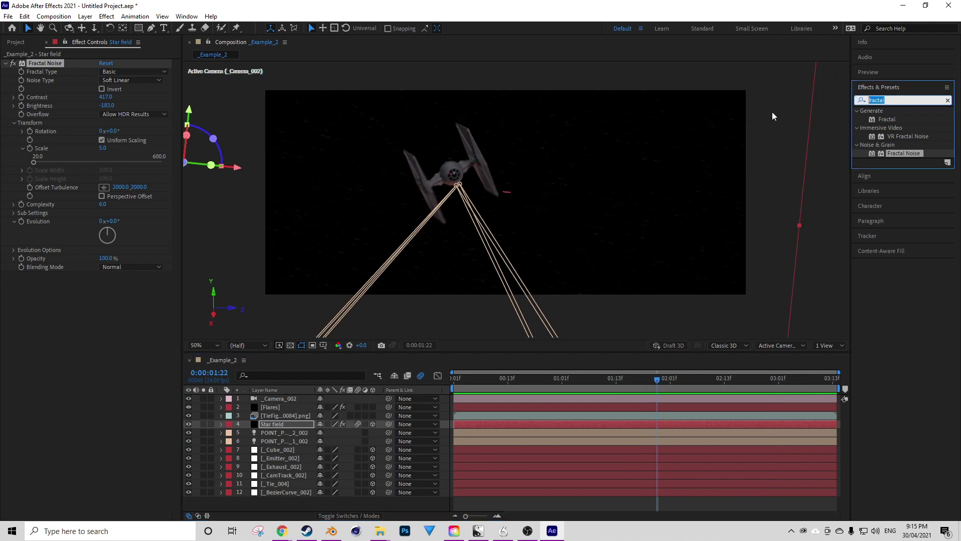
text(curv)
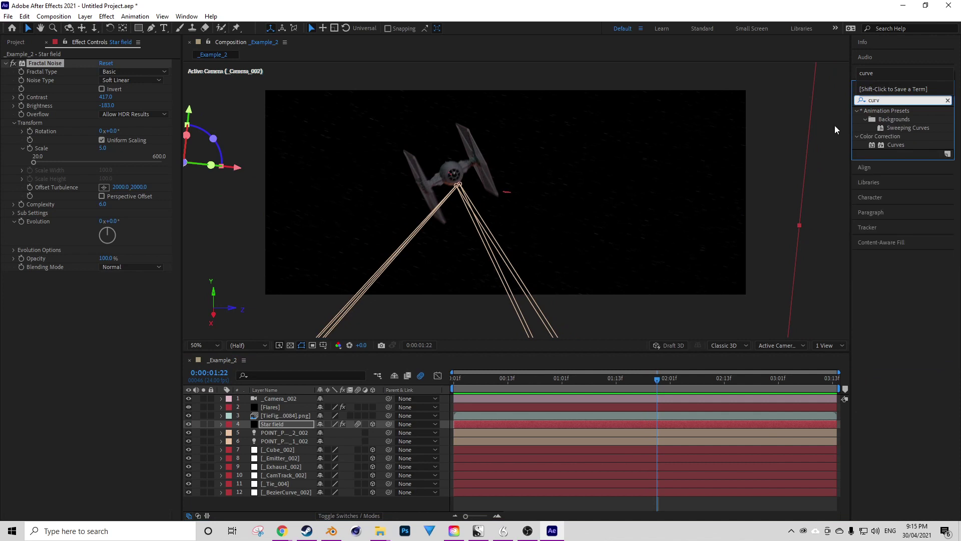
drag(905, 146, 478, 416)
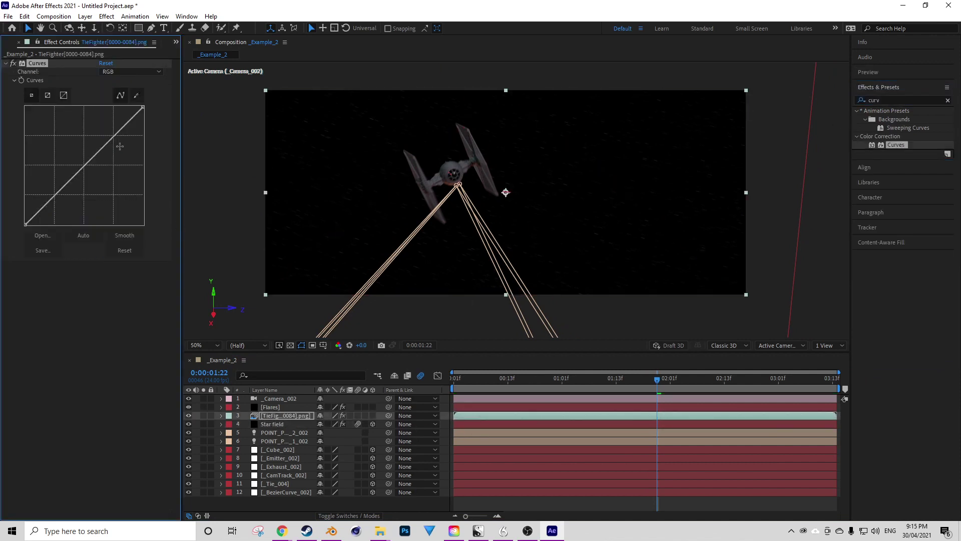
drag(113, 135, 107, 135)
drag(54, 189, 59, 196)
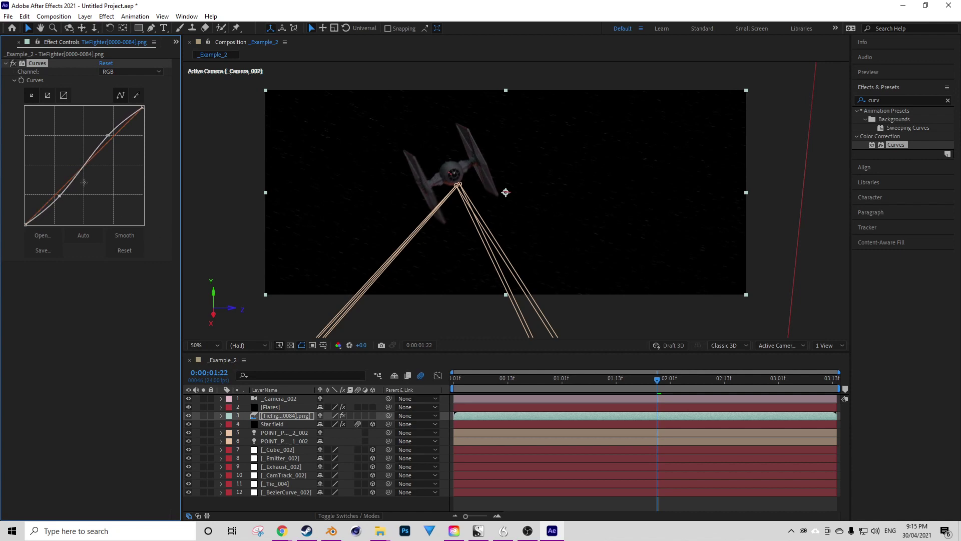
mouse_move(108, 135)
mouse_down()
mouse_move(84, 115)
mouse_move(116, 132)
mouse_move(105, 135)
mouse_up()
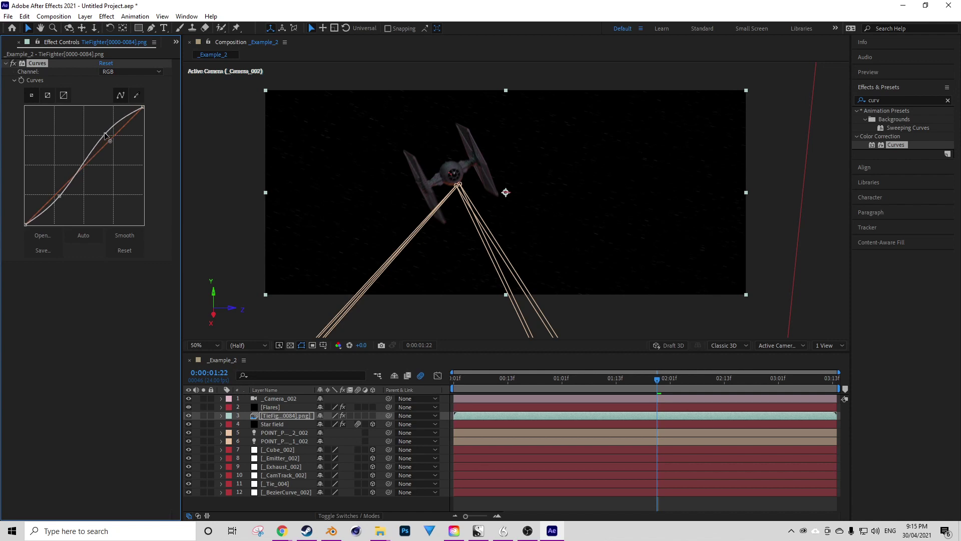
Play back the composition from its first frame to review the contrast change, stopping at 0:00:03:07
drag(657, 379, 444, 371)
key(space)
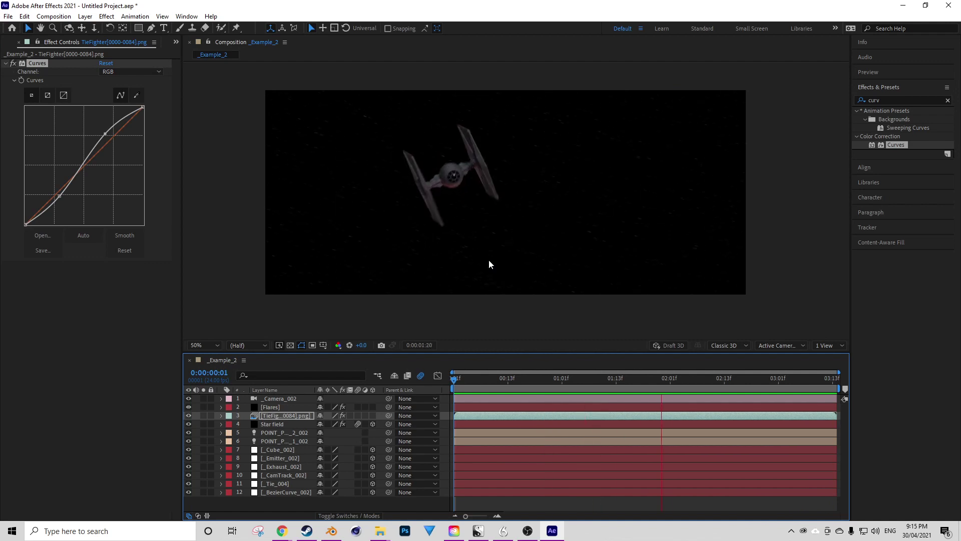
key(space)
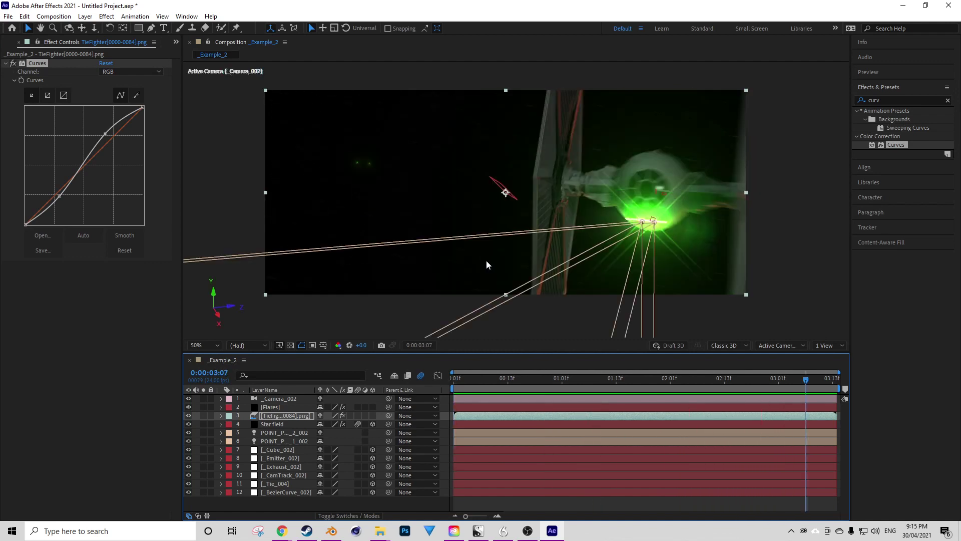
click(111, 306)
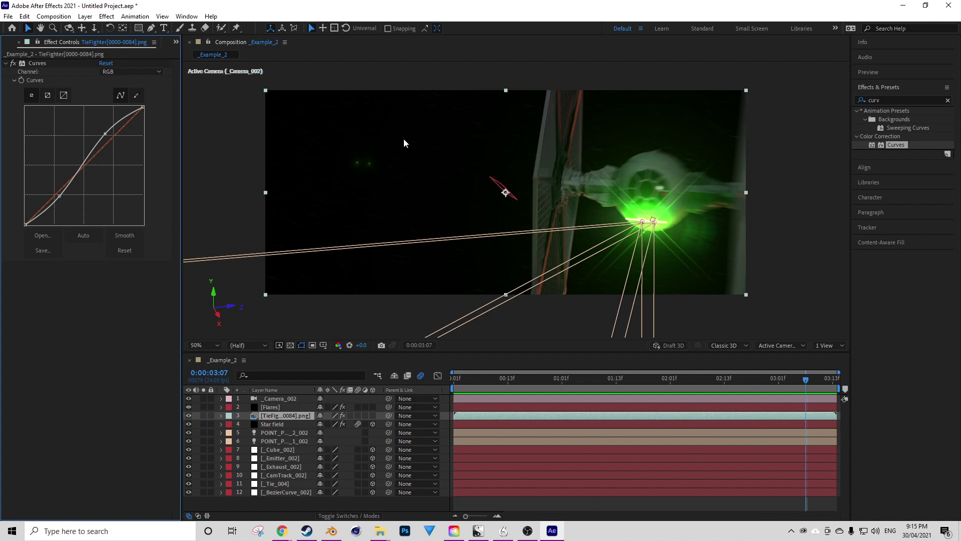
Save the project under the file name TieFighter
key(ctrl+s)
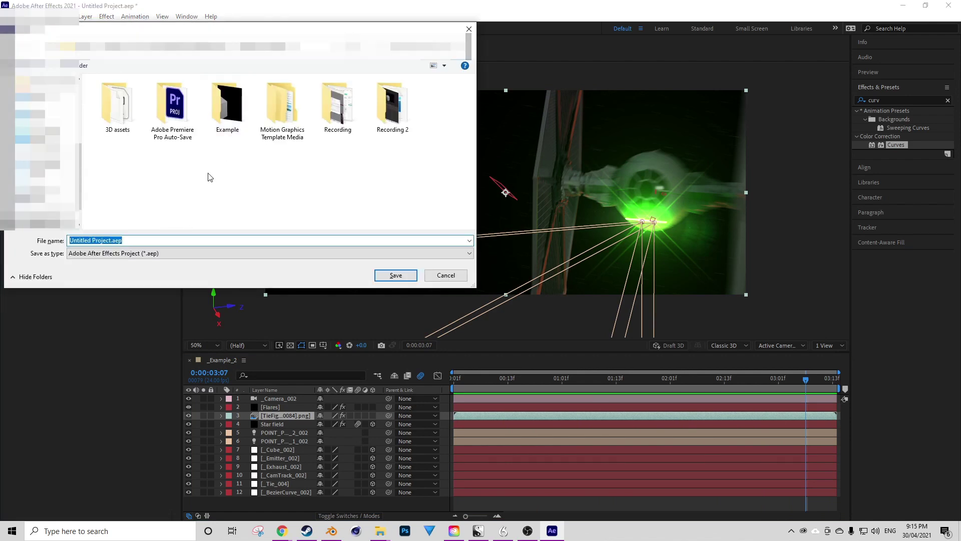
text(TieFighter)
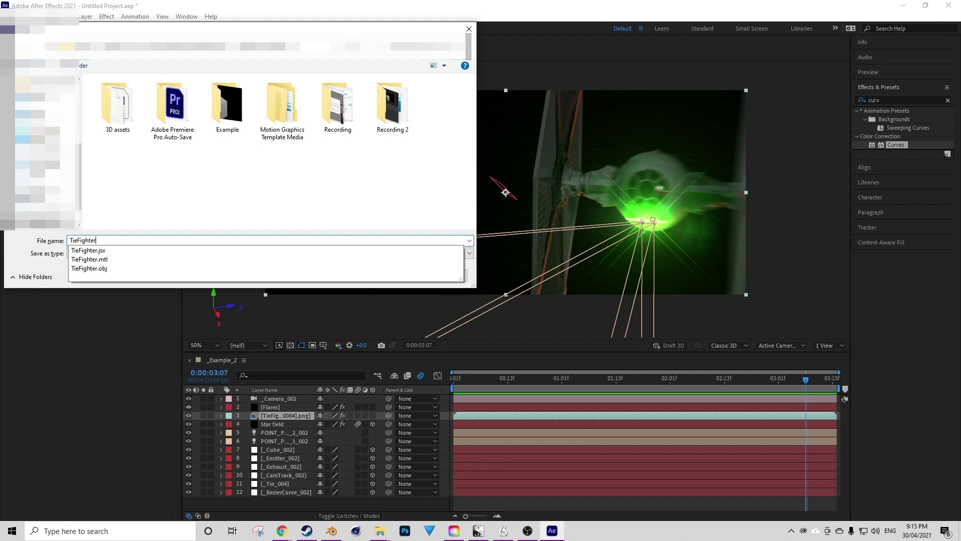
key(Return)
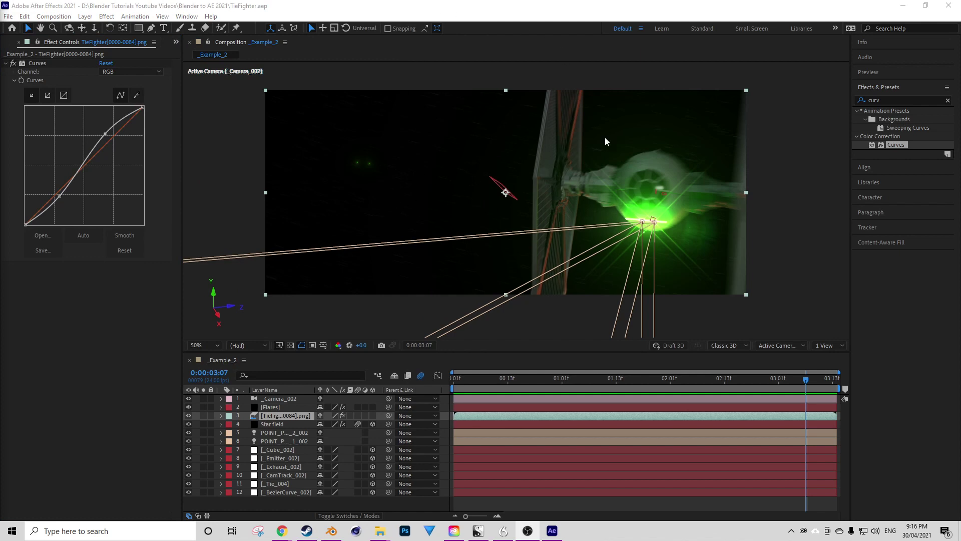
Play back the composition from 0:00:01:08 and again from 0:00:01:15 to review the ship, lasers and stars
drag(785, 380, 594, 374)
key(space)
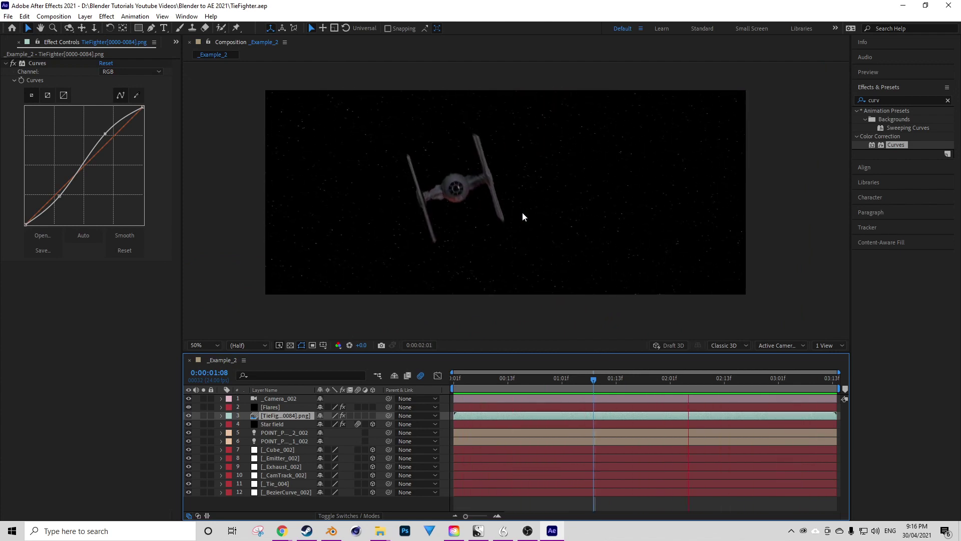
key(space)
drag(690, 379, 622, 364)
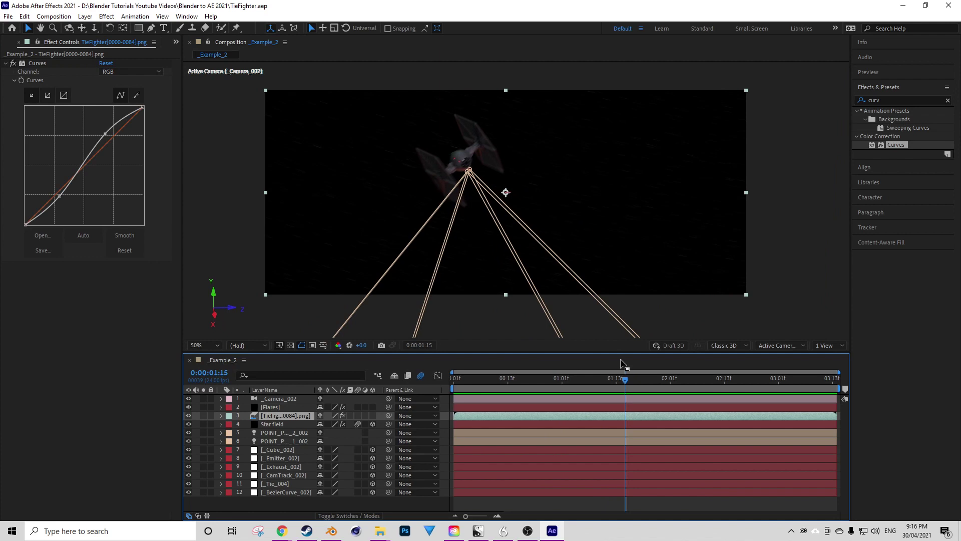
key(space)
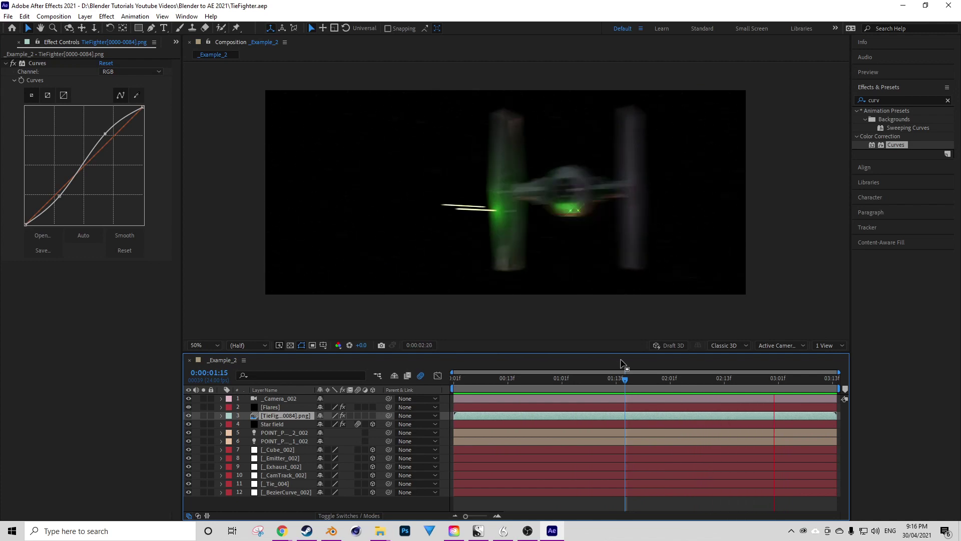
key(space)
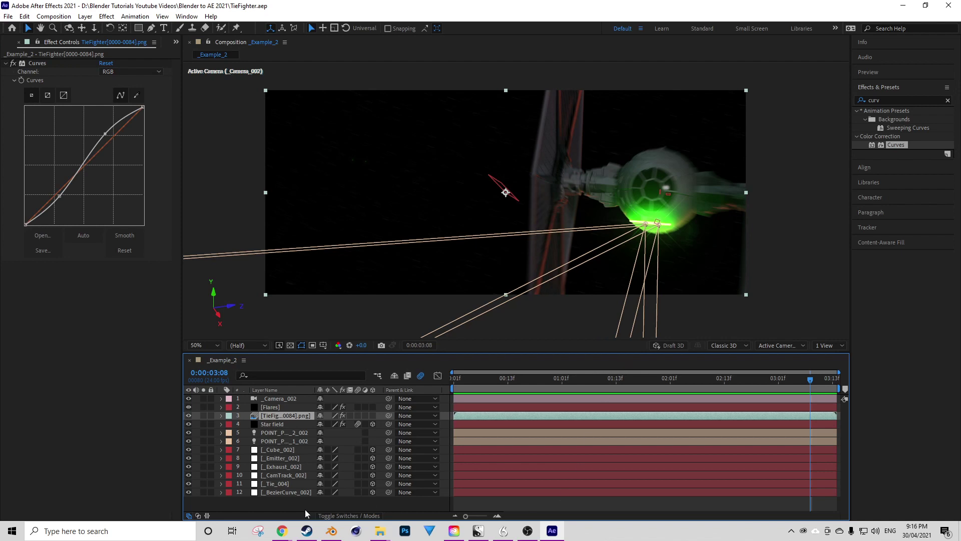
Create a new black solid layer named Exhaust Particles
right_click(288, 508)
mouse_move(365, 396)
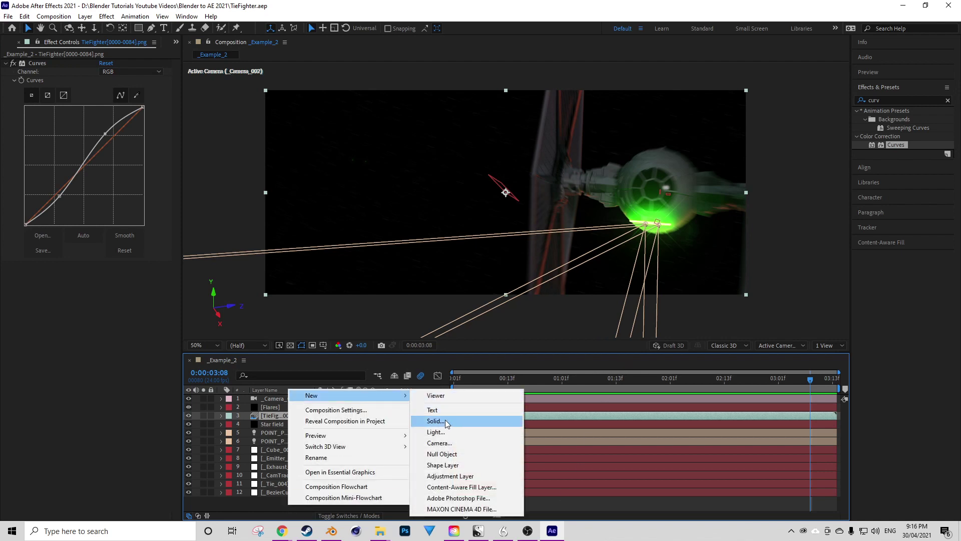
click(443, 420)
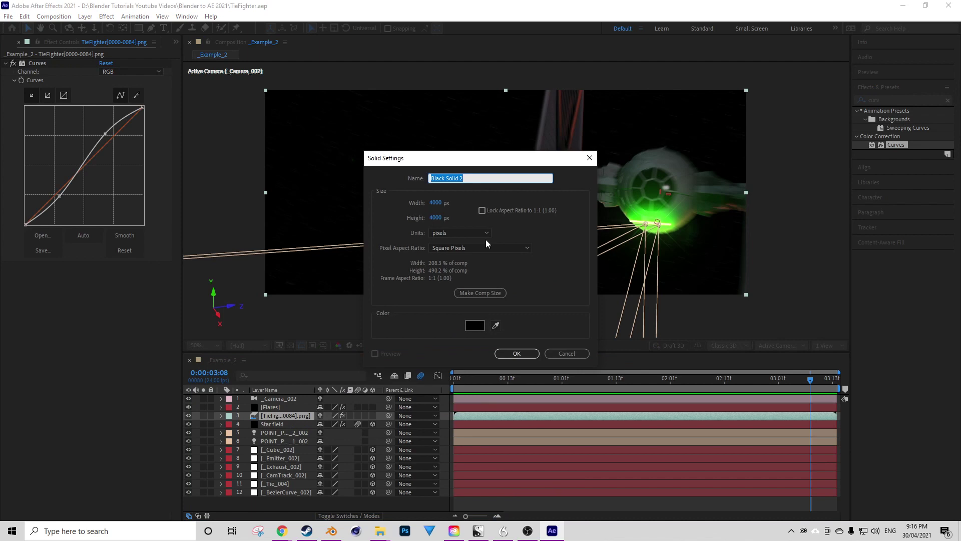
text(Exhaust Particles)
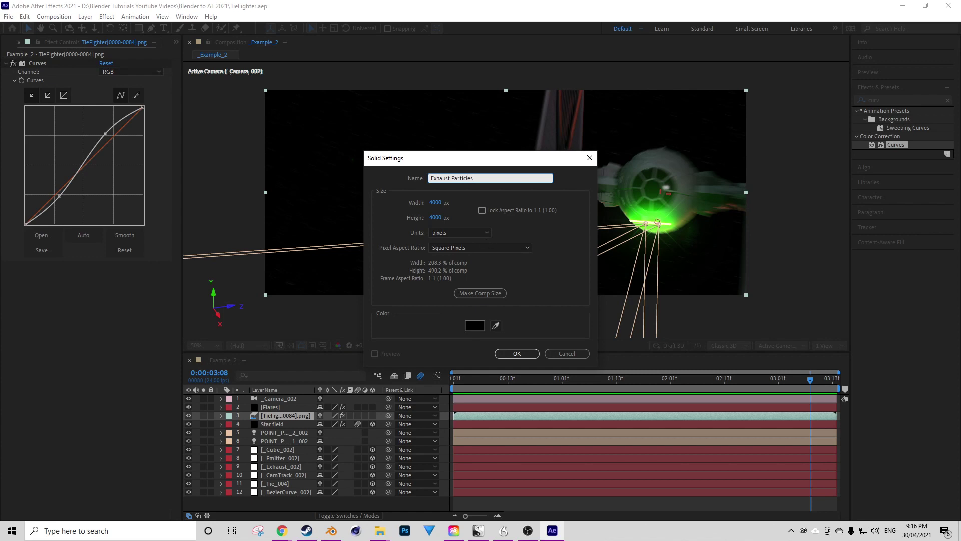
key(Return)
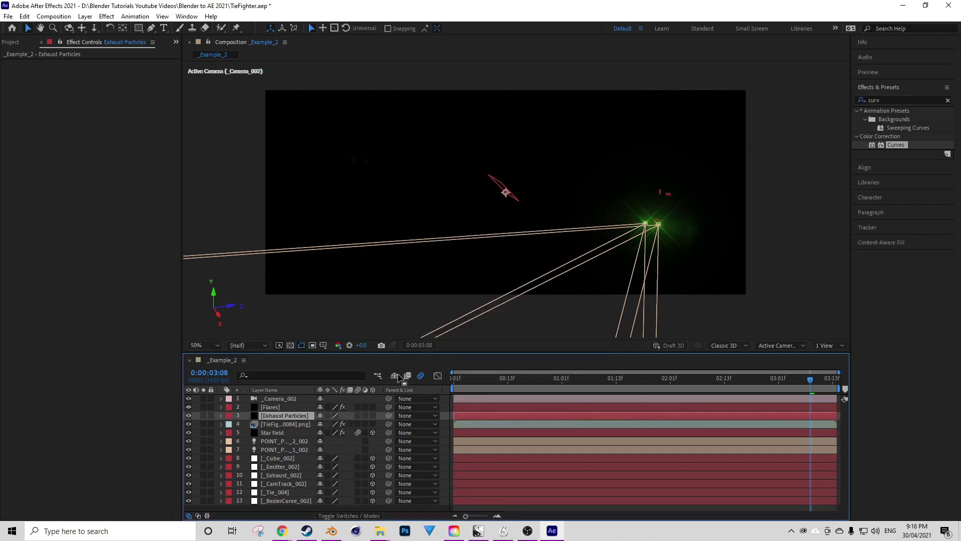
Resize the Exhaust Particles solid to the composition size of 1920 x 816 px
right_click(274, 415)
key(Escape)
click(85, 16)
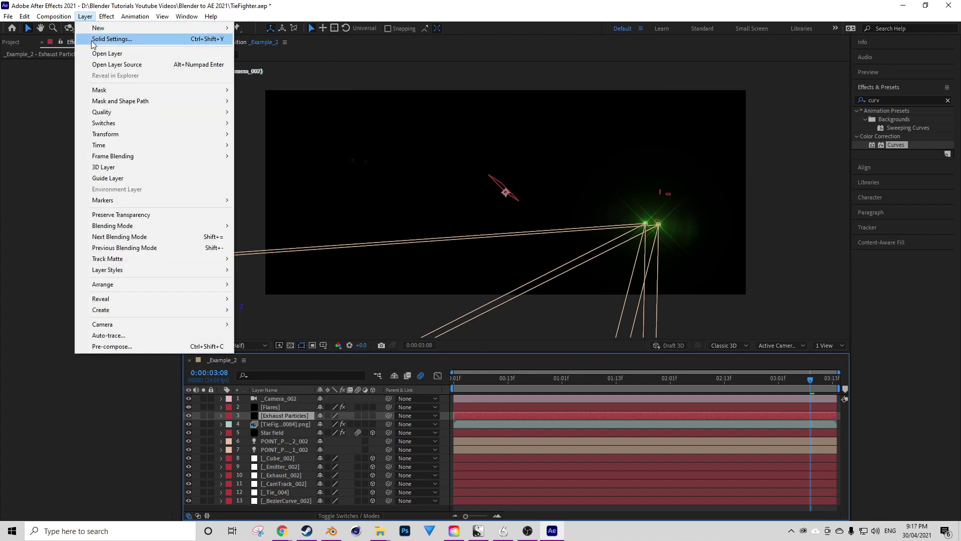
click(119, 40)
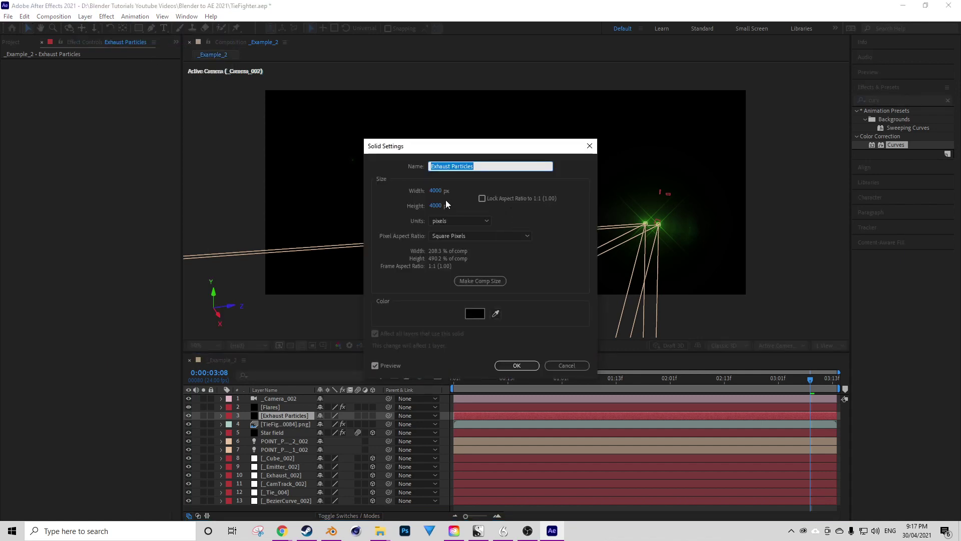
click(473, 282)
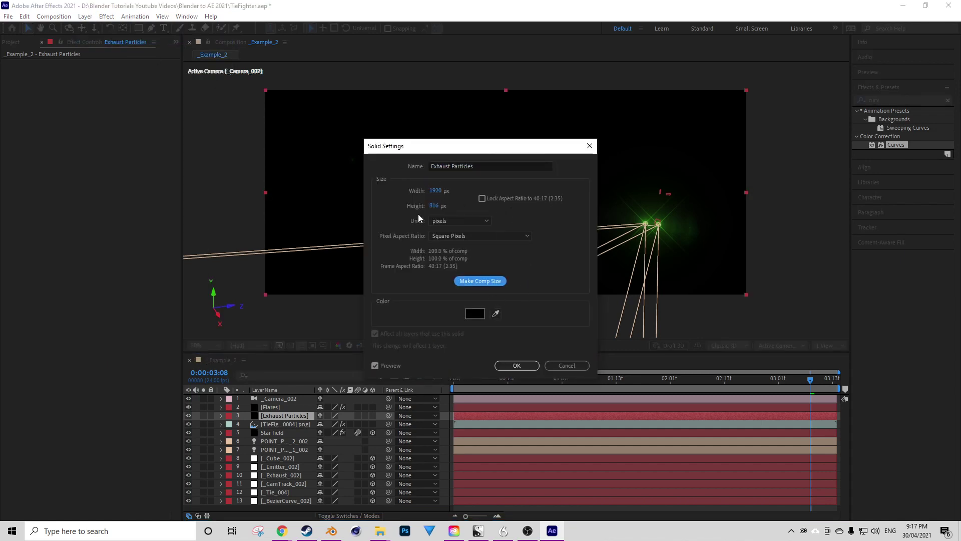
click(518, 366)
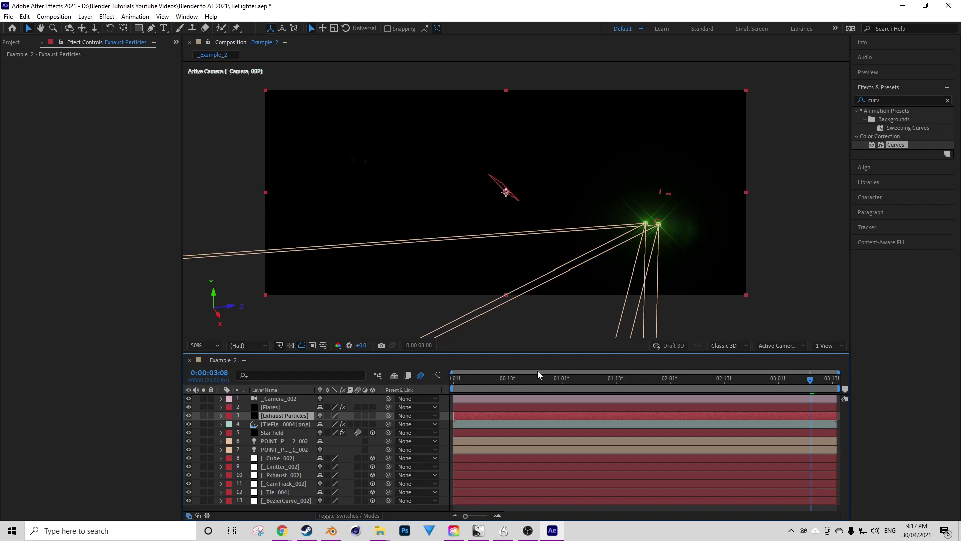
Apply the CC Particle World effect to the Exhaust Particles layer and move the current time to 0:00:02:17
click(897, 103)
click(881, 97)
drag(884, 97, 834, 103)
text(p)
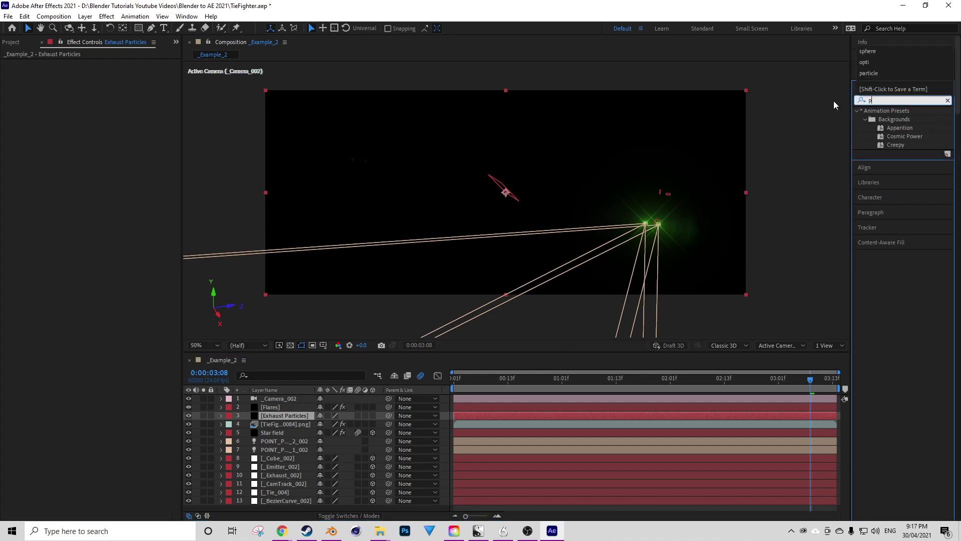
text(articl)
drag(890, 129, 518, 418)
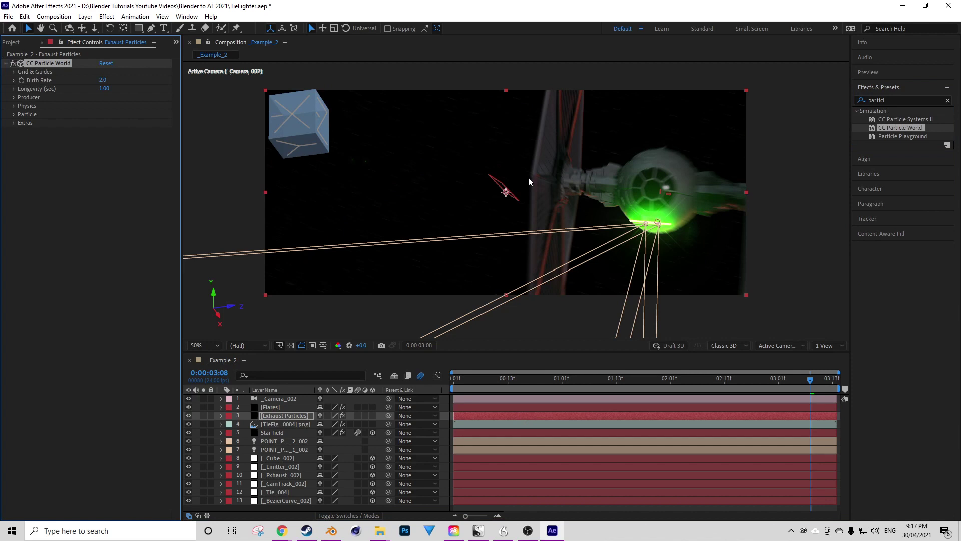
drag(810, 382, 738, 360)
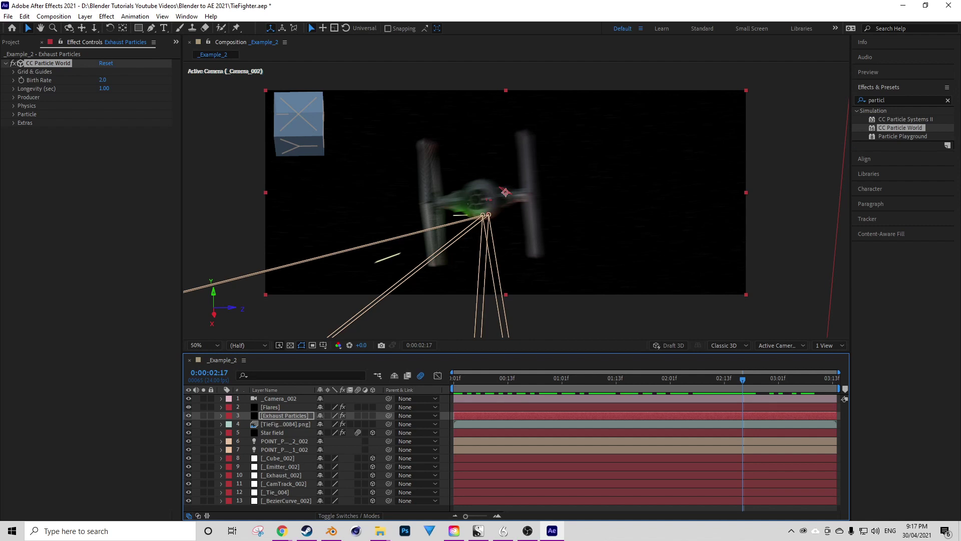
Expand the Exhaust Particles layer's CC Particle World effect down to its Producer position and radius properties
key(alt+Tab)
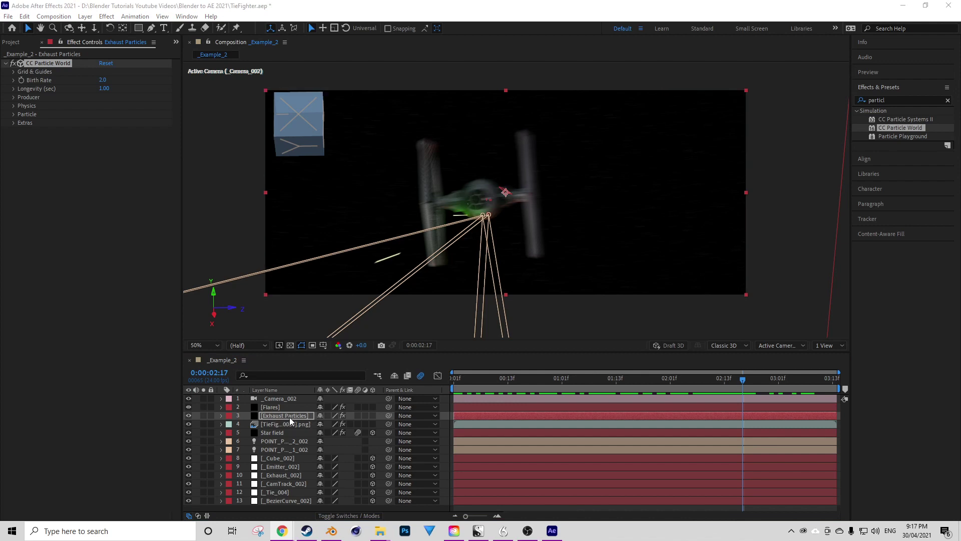
click(220, 415)
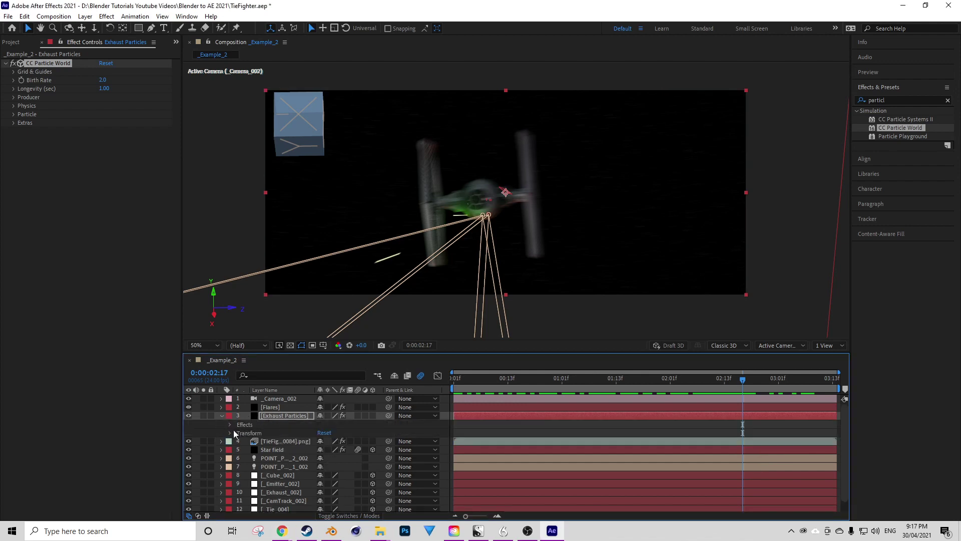
click(230, 433)
click(231, 432)
click(230, 425)
click(238, 434)
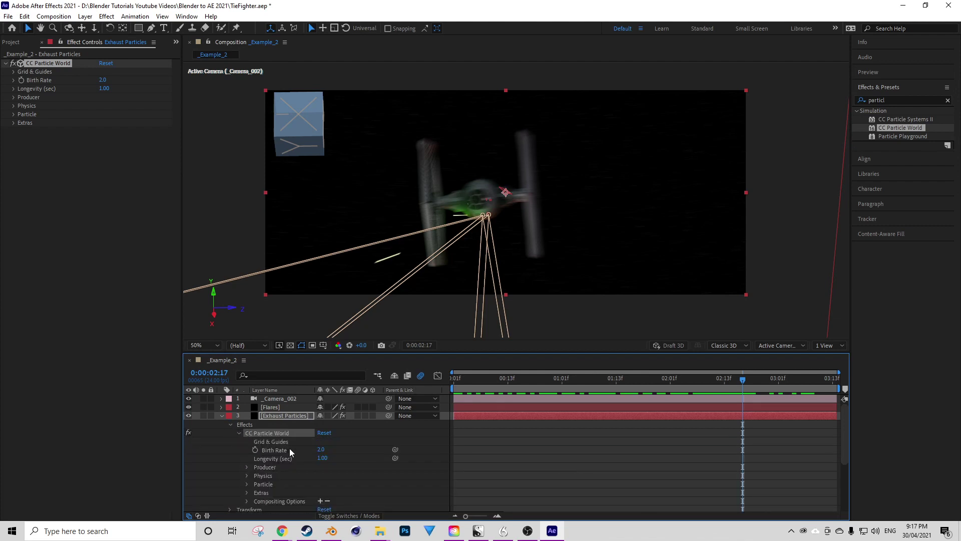
click(247, 467)
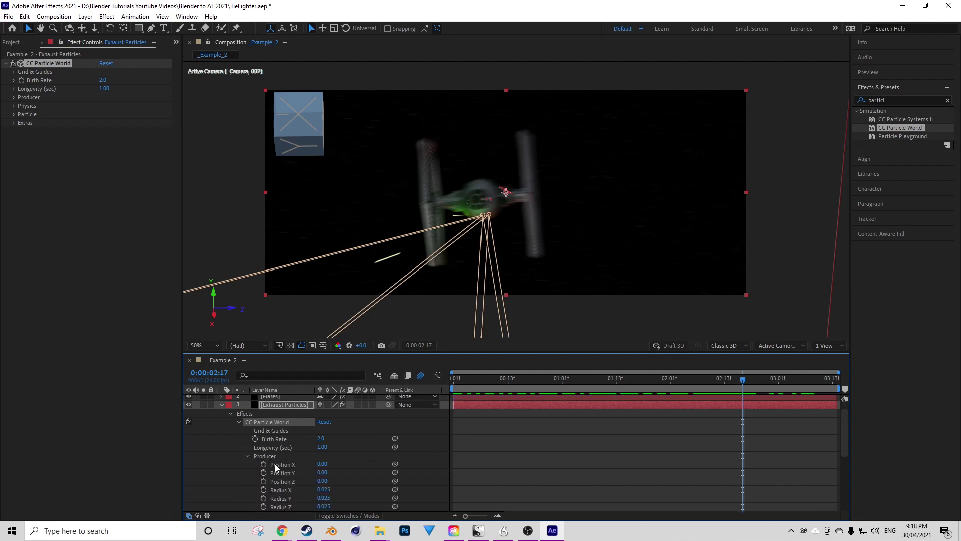
scroll(274, 463, down, 3)
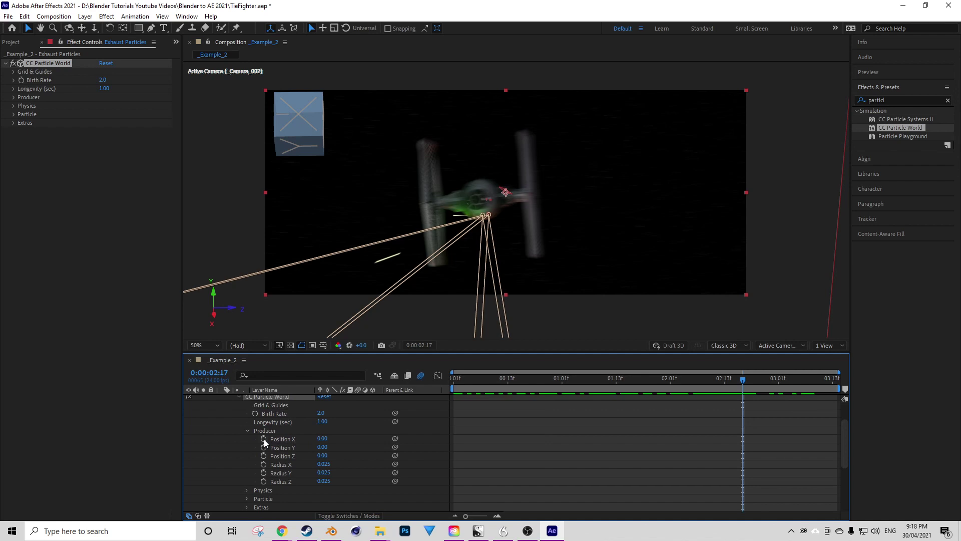
Rename the _Exhaust_002 null layer as Ex_track
scroll(262, 439, down, 4)
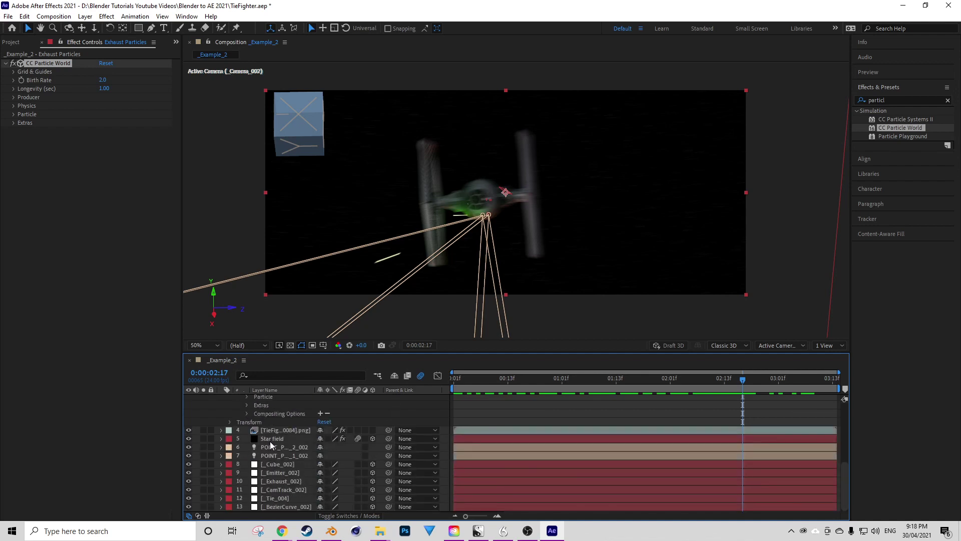
scroll(280, 472, up, 4)
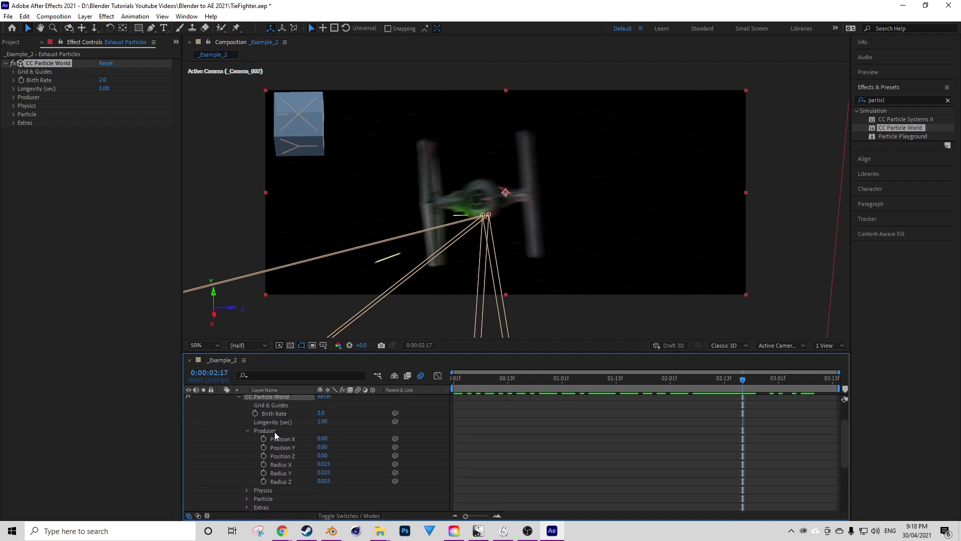
scroll(274, 432, down, 4)
click(275, 480)
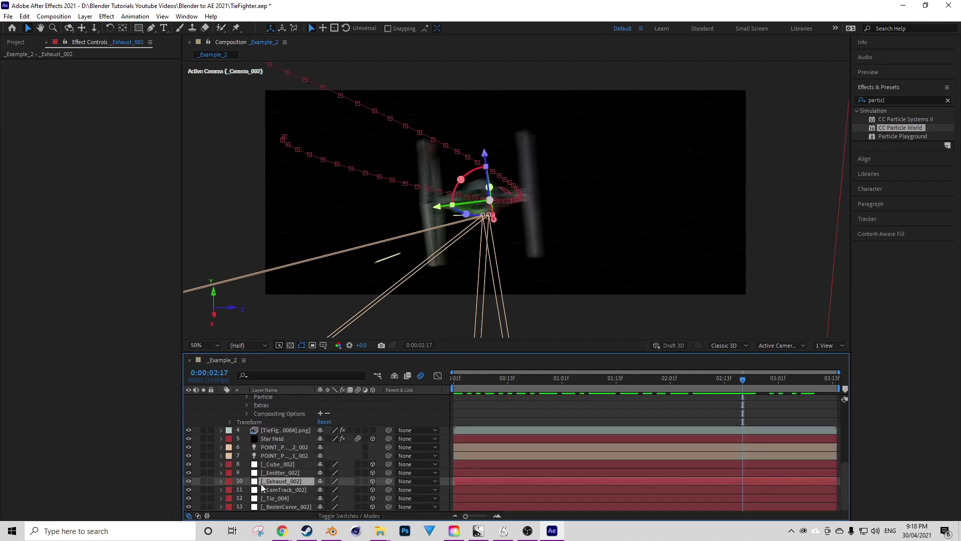
right_click(280, 482)
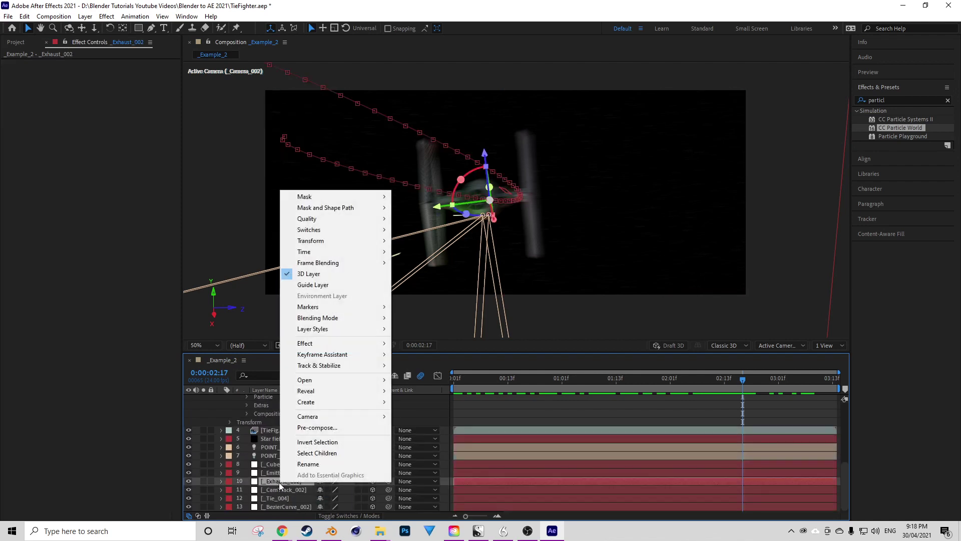
click(312, 465)
key(Right)
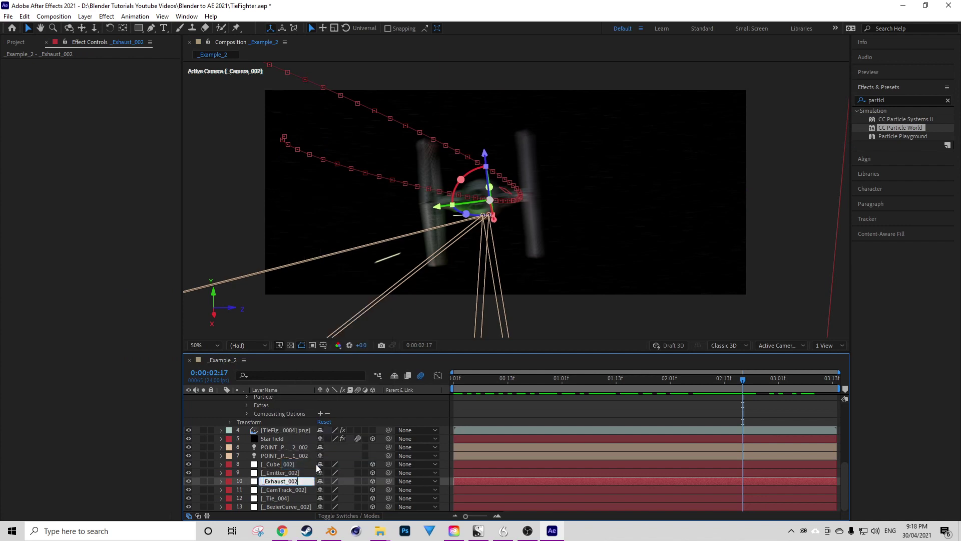
key(BackSpace)
key(BackSpace)
key(BackSpace)
key(BackSpace)
key(BackSpace)
key(BackSpace)
key(BackSpace)
key(BackSpace)
key(BackSpace)
key(BackSpace)
key(BackSpace)
text(Ex_track)
key(Return)
Change the exhaust null's name to all lowercase, ex_track
right_click(273, 475)
right_click(270, 479)
click(310, 461)
drag(261, 481, 265, 481)
text(e)
key(Return)
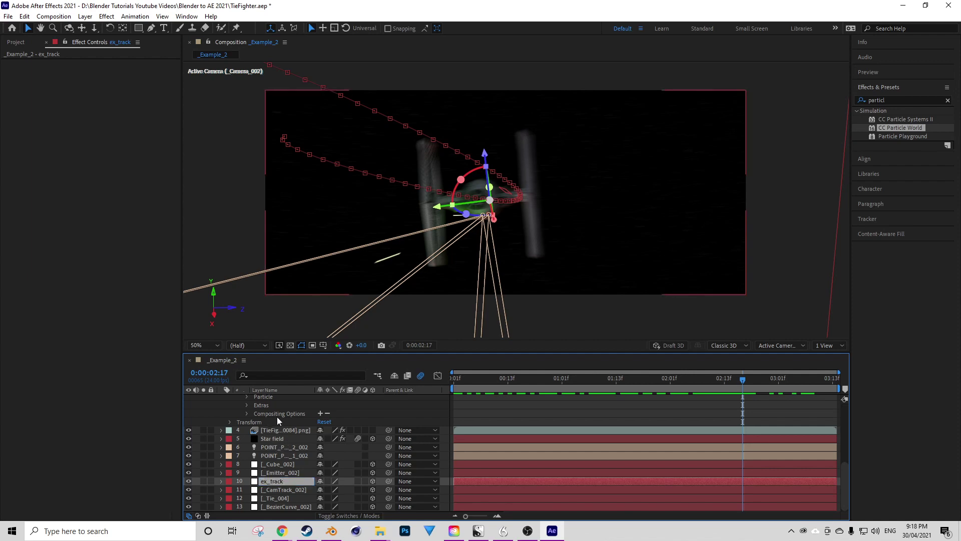
Add an expression to the Exhaust Particles Producer's Position X and replace its default text with the variable c
scroll(277, 423, up, 5)
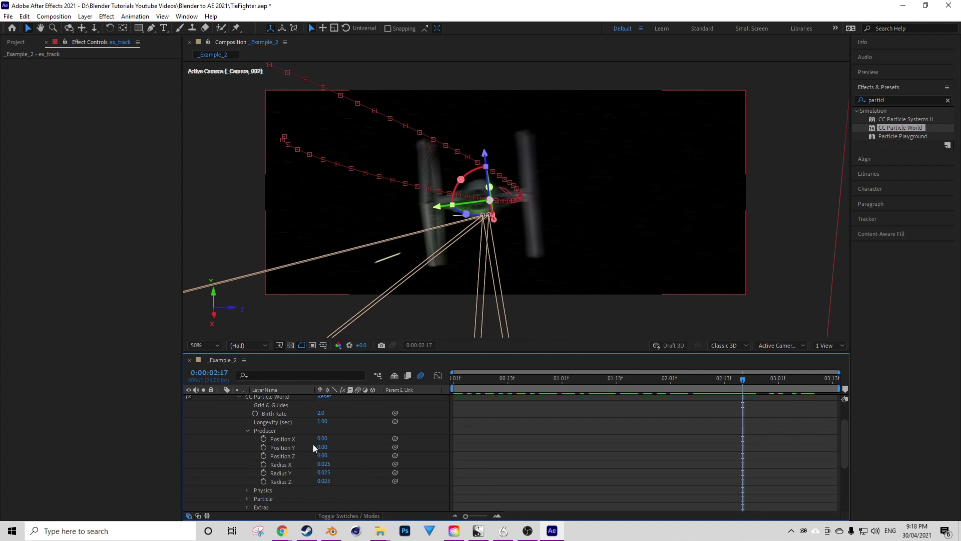
alt+click(264, 439)
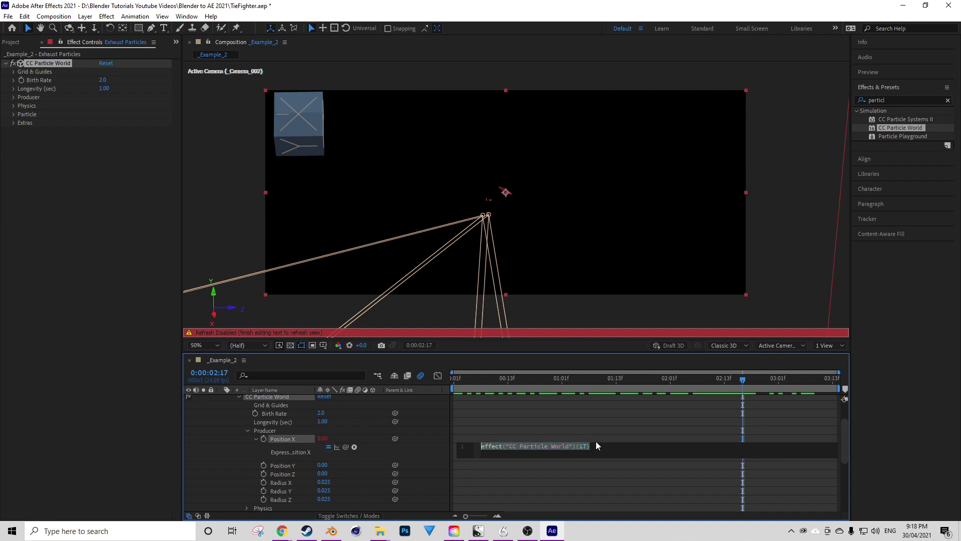
drag(595, 446, 457, 444)
key(alt+Tab)
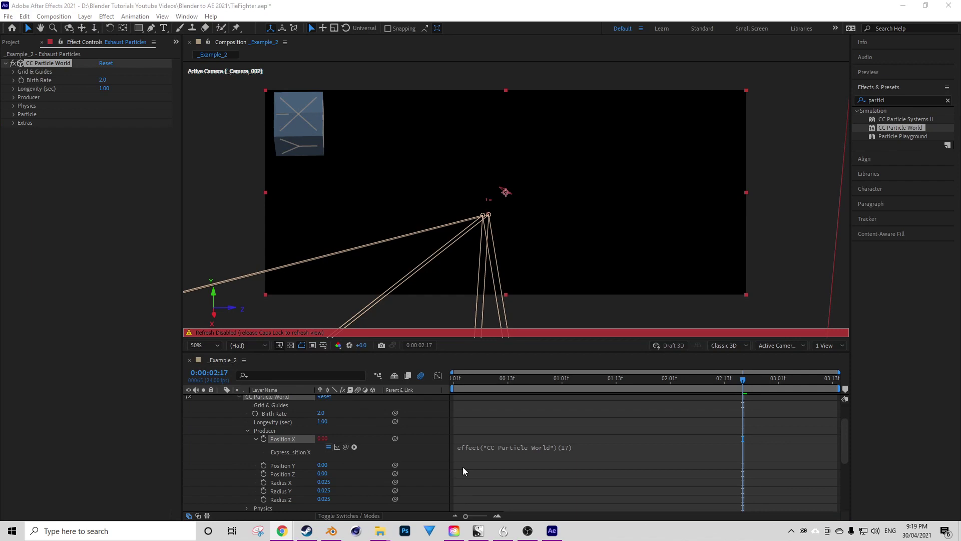
click(551, 451)
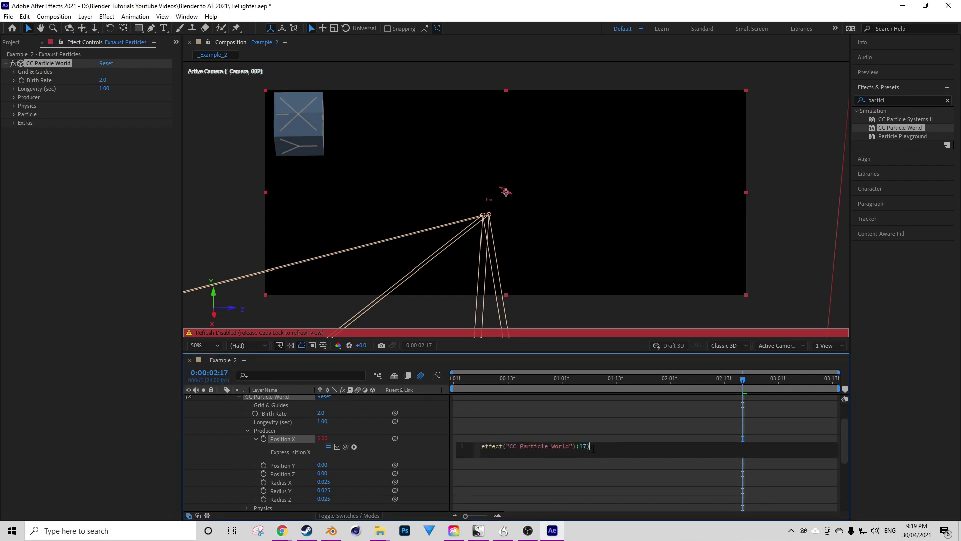
drag(605, 446, 493, 447)
click(492, 447)
triple_click(505, 446)
text(c=)
key(BackSpace)
key(BackSpace)
key(Caps_Lock)
text(c)
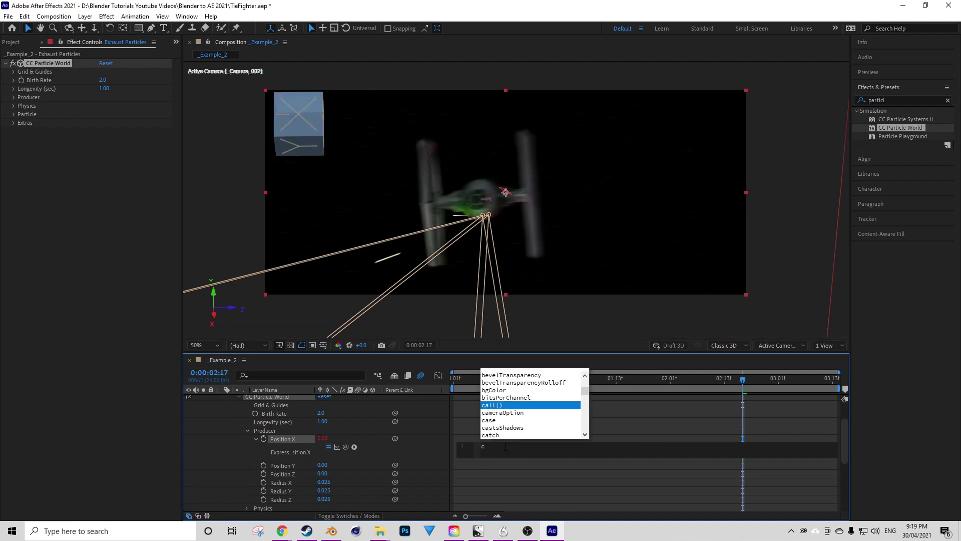
Assign c in the Position X expression to the exhaust null with =thisComp.layer("ex_track")
text(=thisComp.layer()
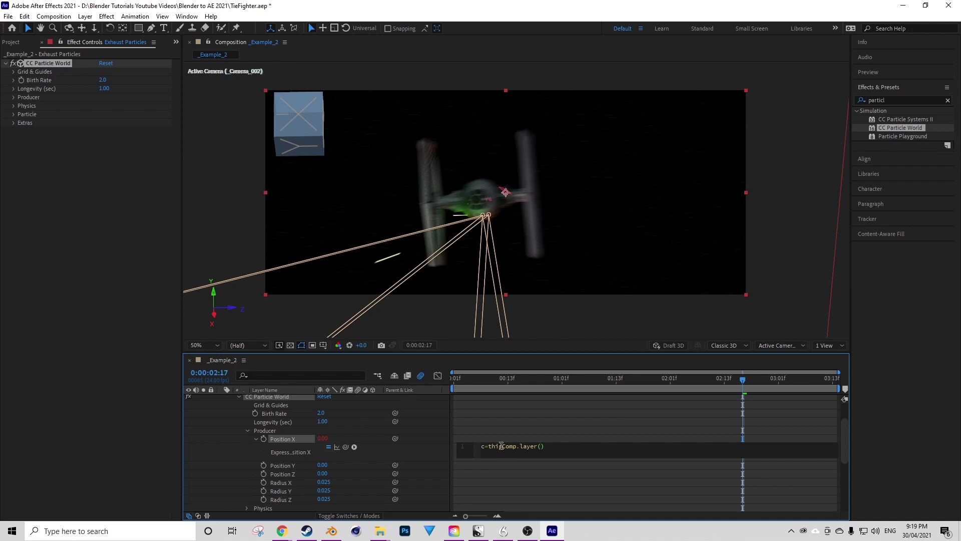
text(")
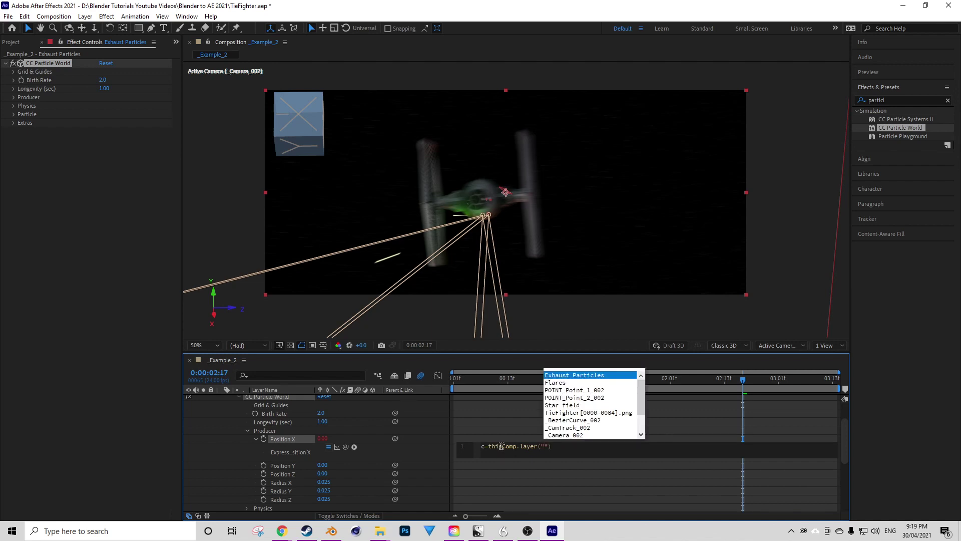
text(ex)
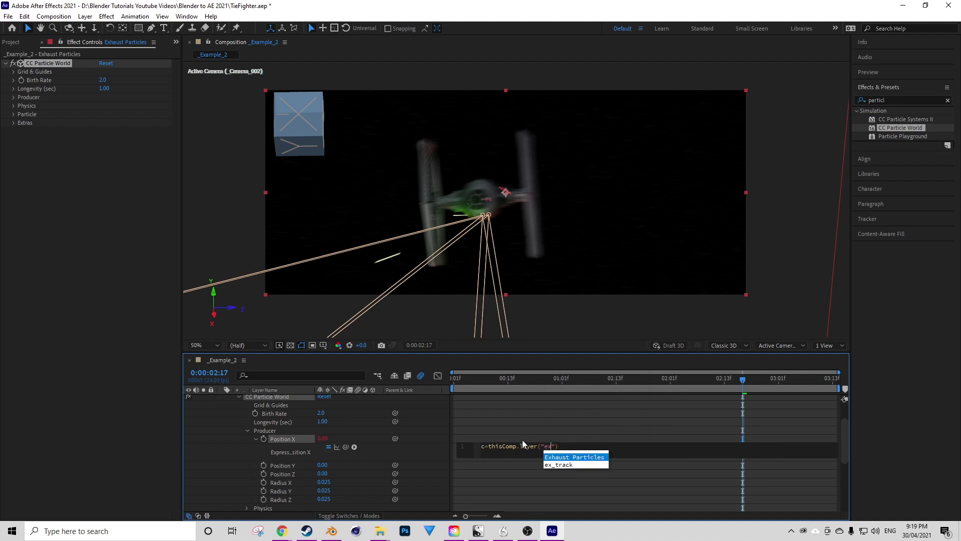
key(Down)
key(Return)
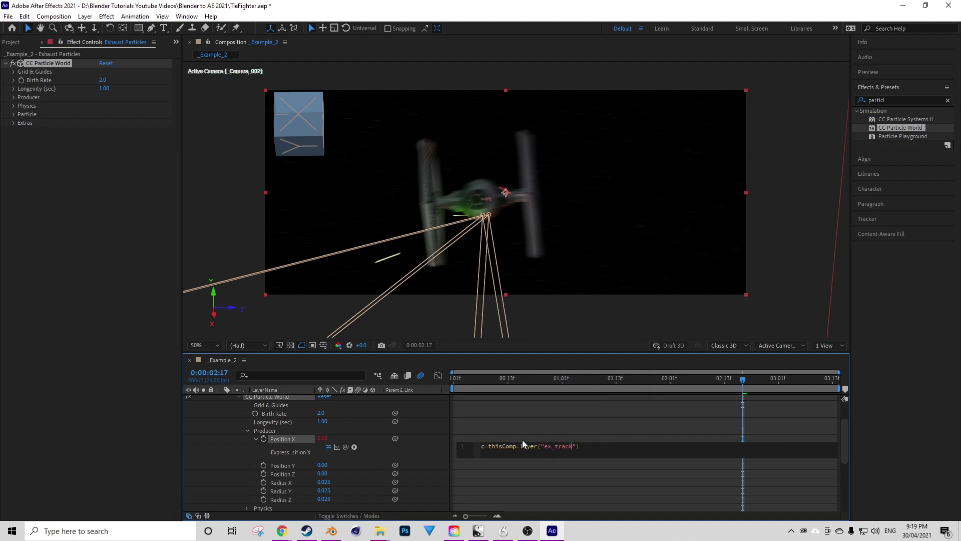
Complete the first line of the Position X expression with .transform.position[0]-thisComp.width/2; after the layer reference
text(.tran)
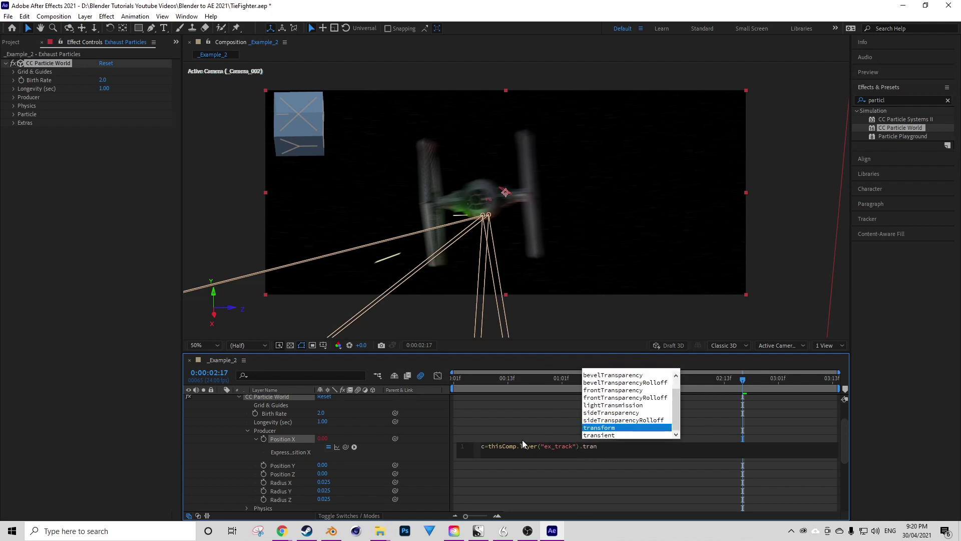
text(sform)
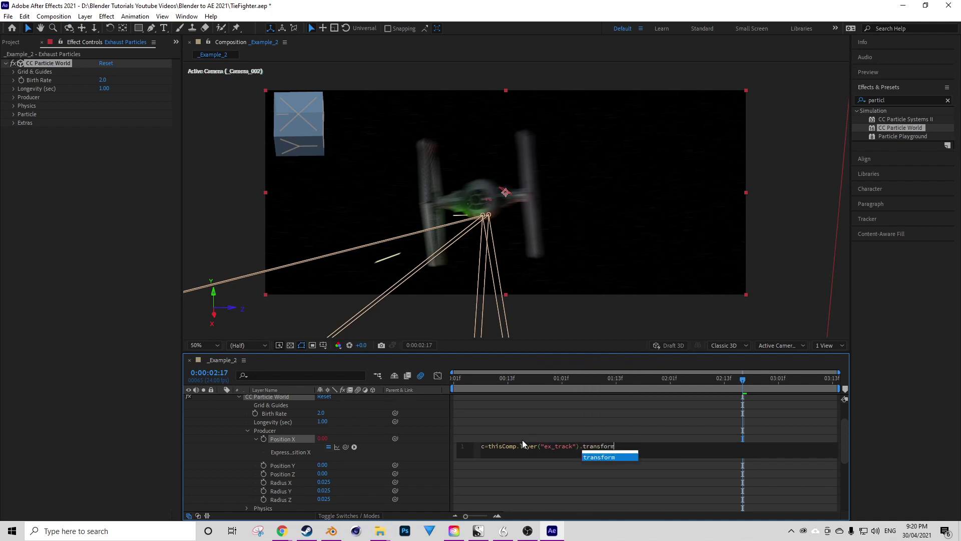
text(.poi)
text(sition)
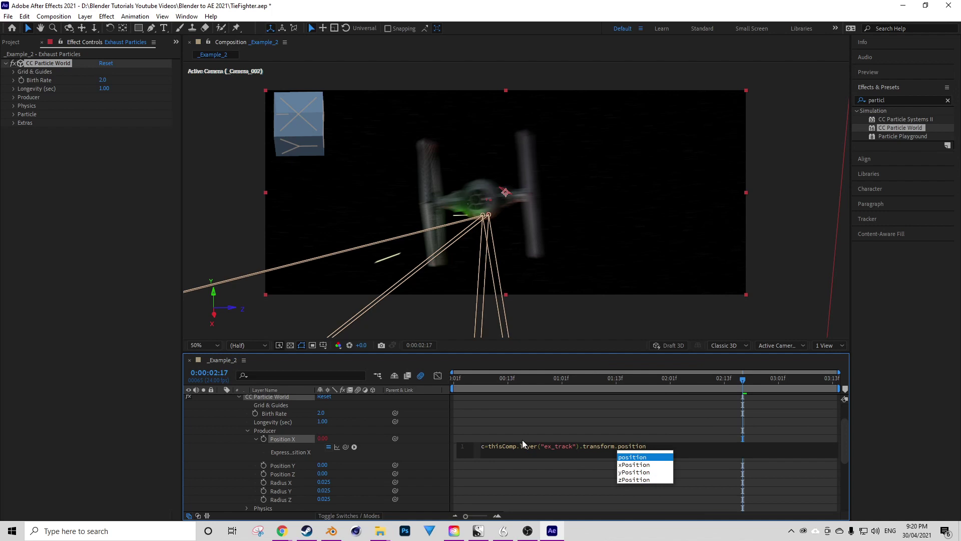
key(Return)
text([])
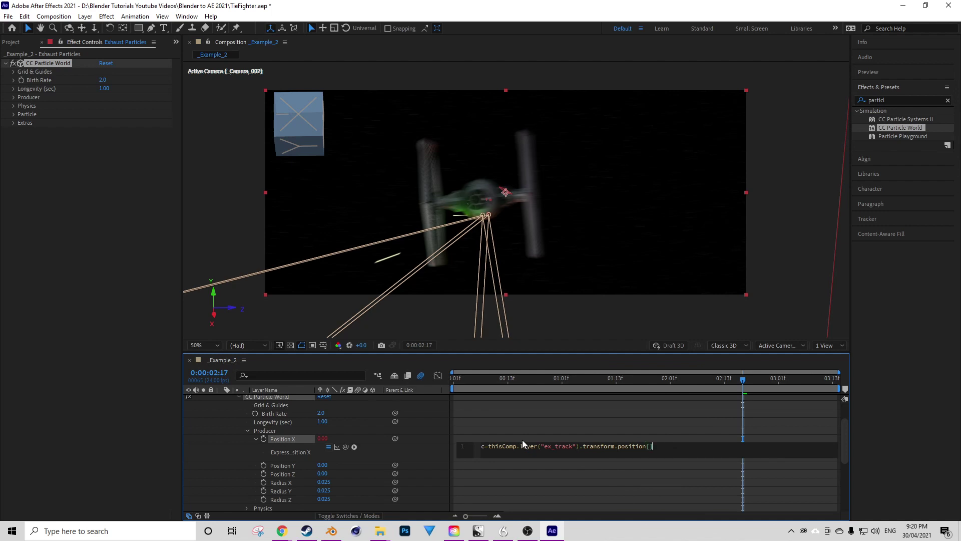
text(0)
text(-thisComp.width)
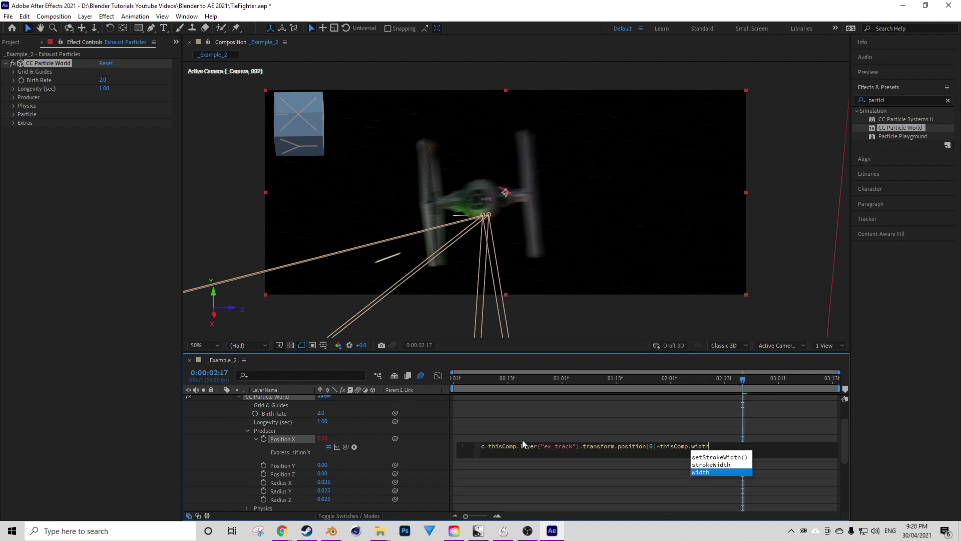
text(/2)
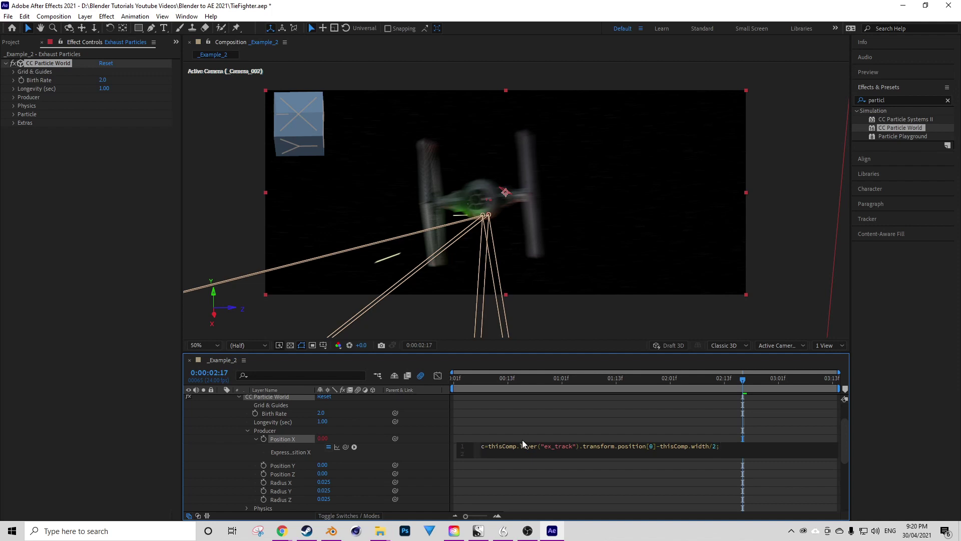
Add a second line to the Position X expression reading c/thisComp.width;
text(c)
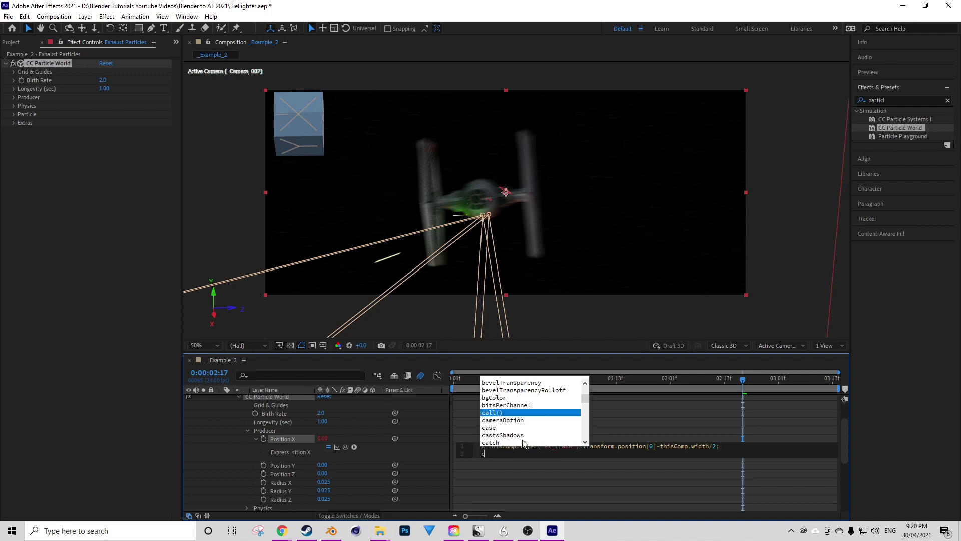
text(/this)
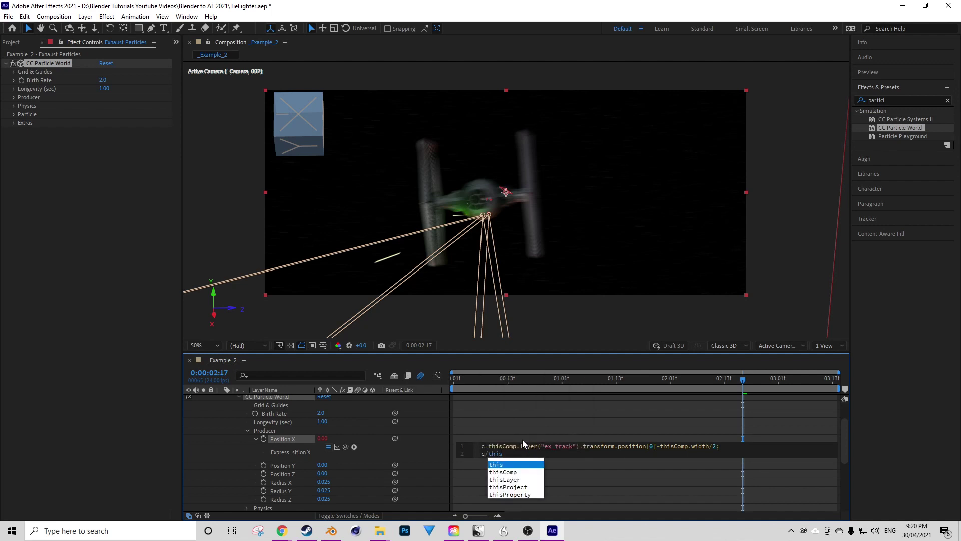
text(Comp.width)
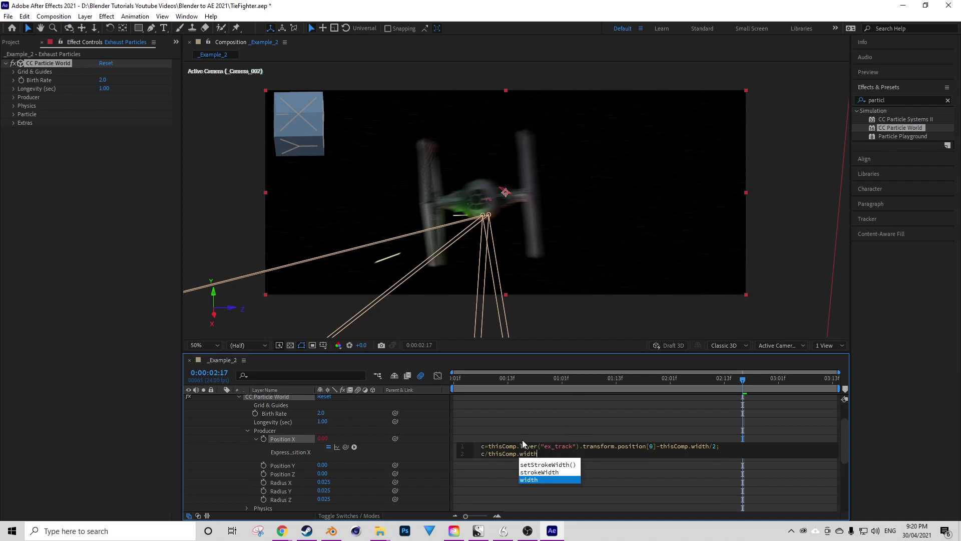
text(;)
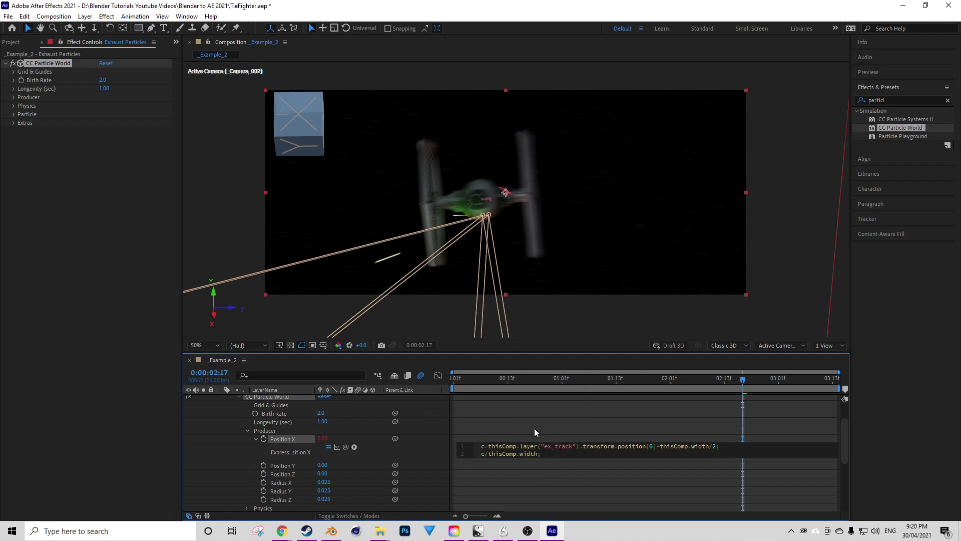
Copy the whole Position X expression and paste it into a new expression on Position Y
drag(551, 455, 481, 445)
key(ctrl+c)
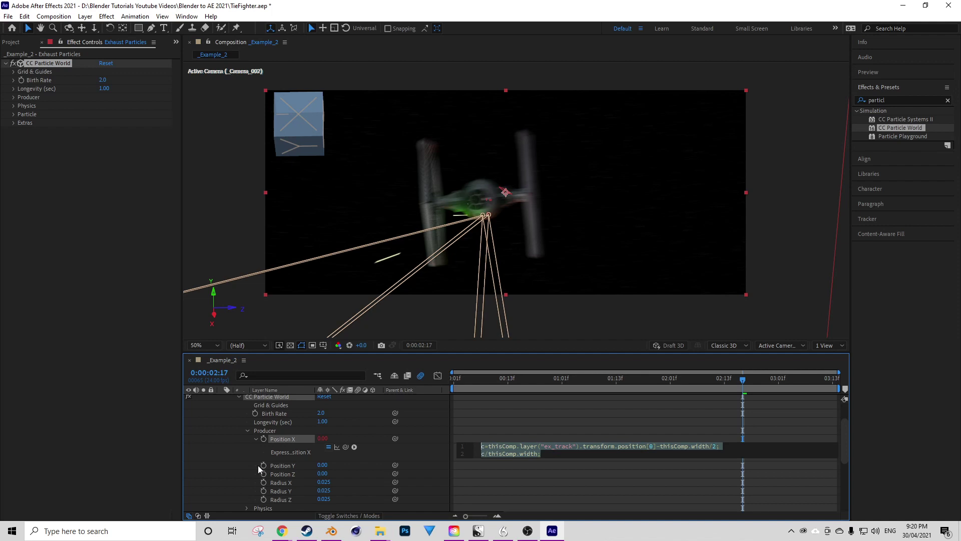
click(245, 465)
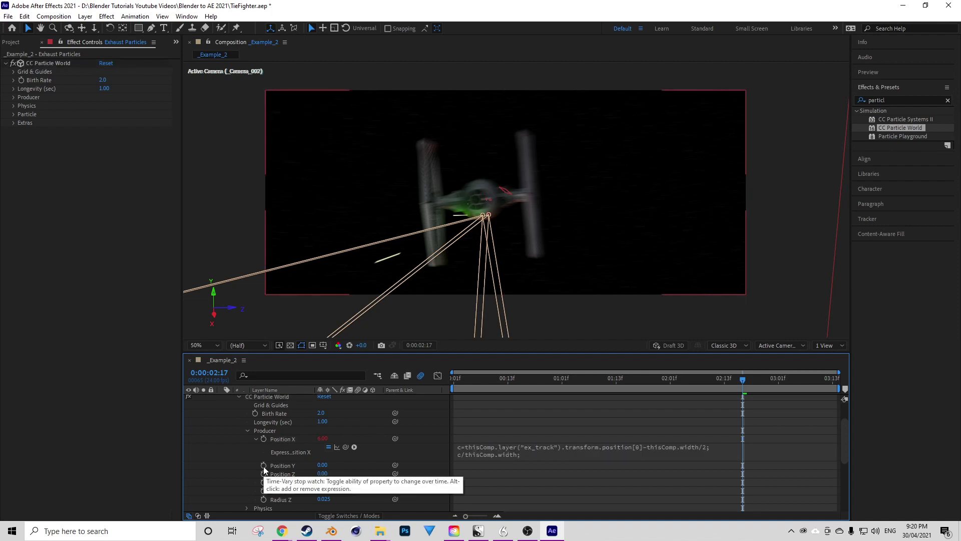
alt+click(263, 465)
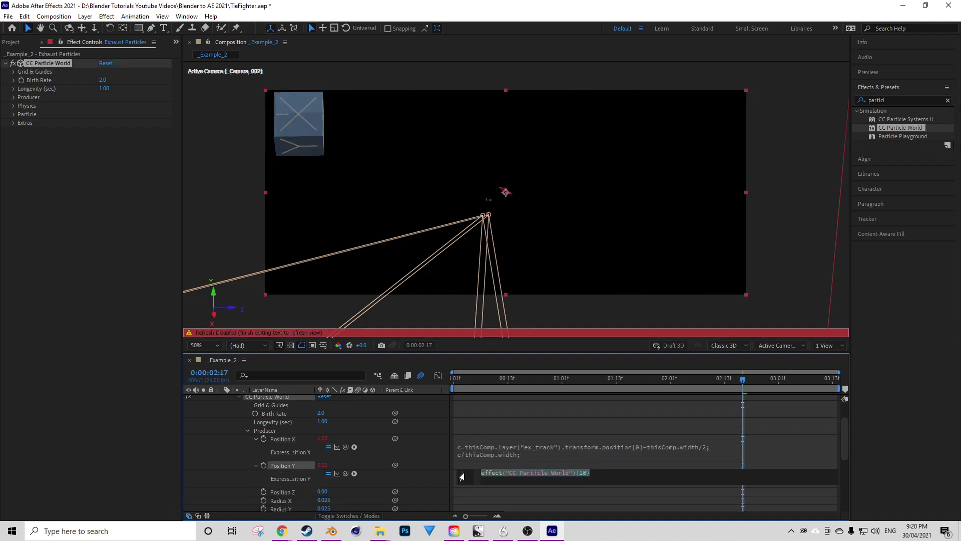
key(ctrl+v)
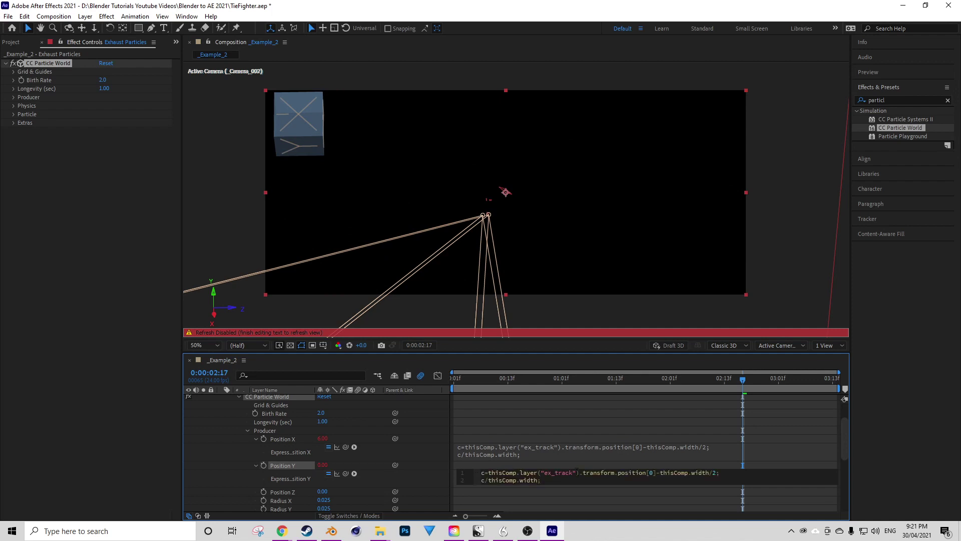
Edit the first line of the Position Y expression to use position[1] and thisComp.height/2, and apply it
key(BackSpace)
text(1)
text(h)
text(eigh)
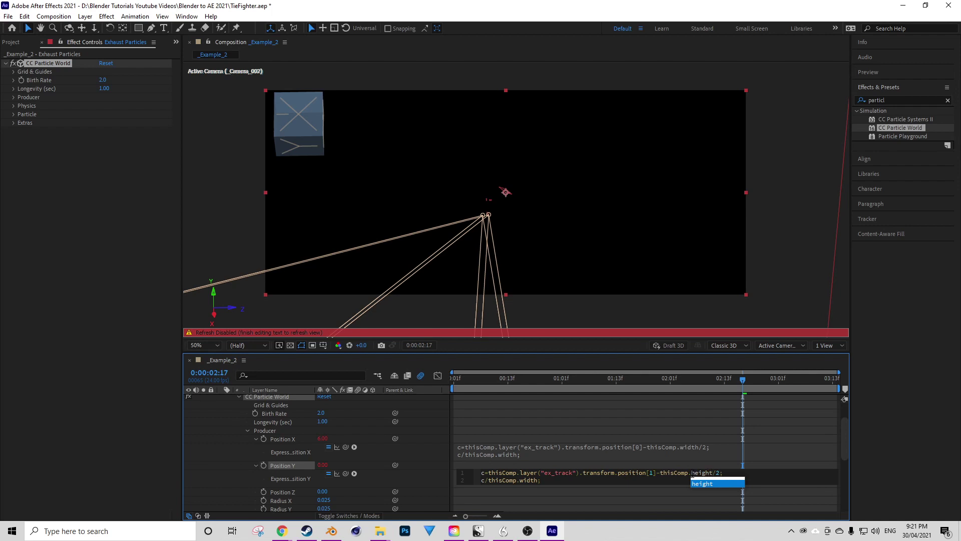
click(672, 479)
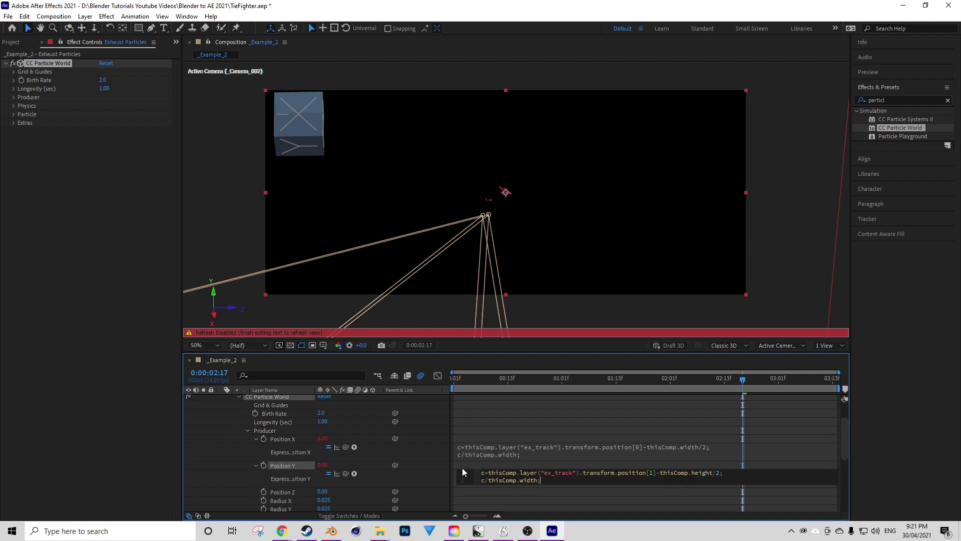
click(475, 465)
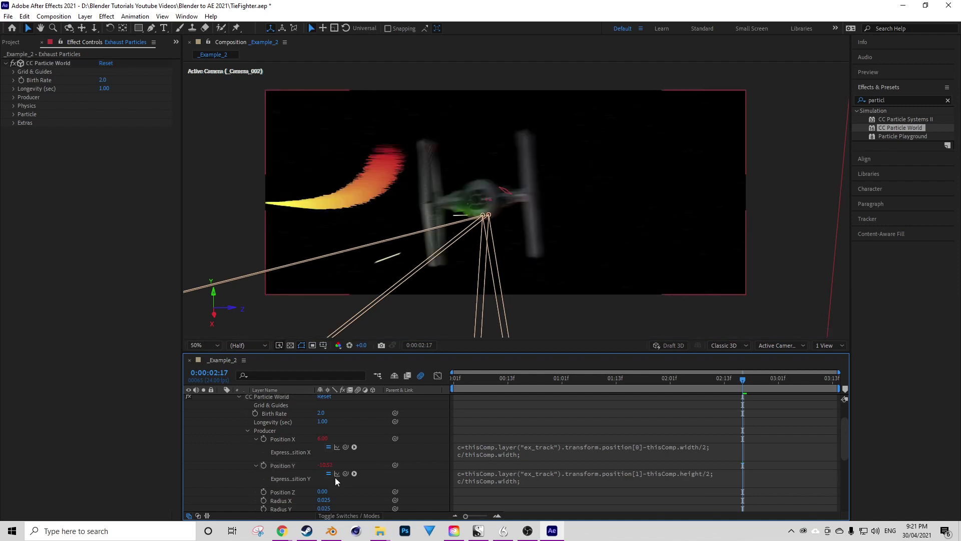
Add an expression to the Position Z producer property and paste the copied Position X expression into it
scroll(337, 478, down, 1)
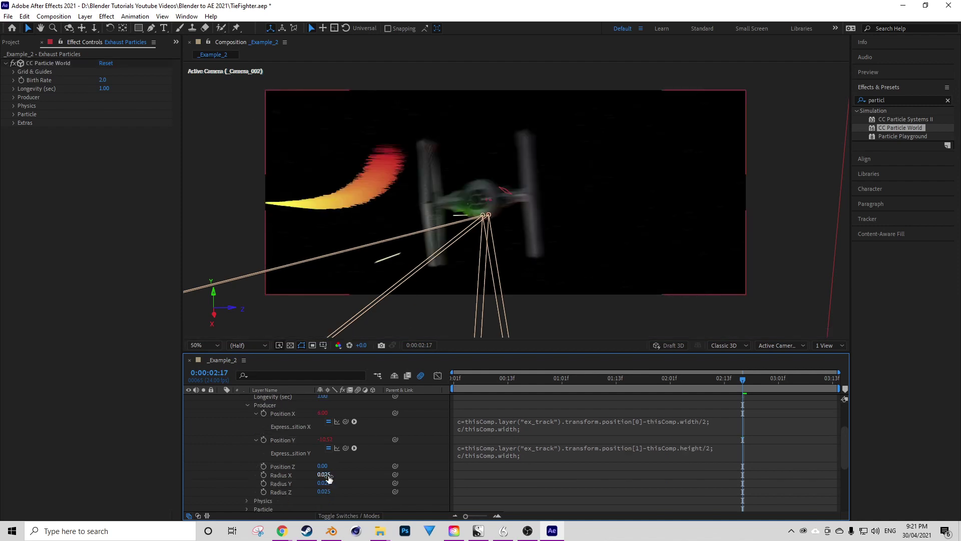
alt+click(264, 467)
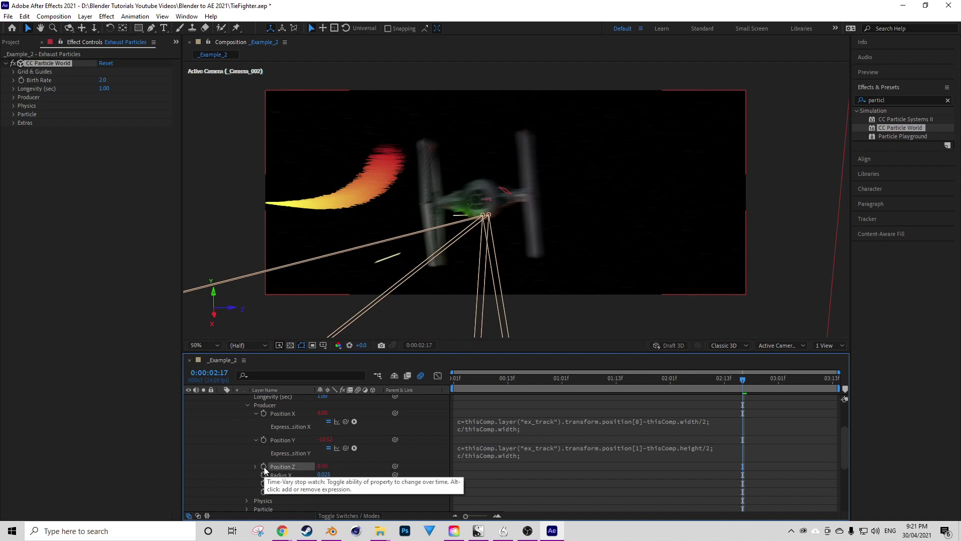
key(ctrl+v)
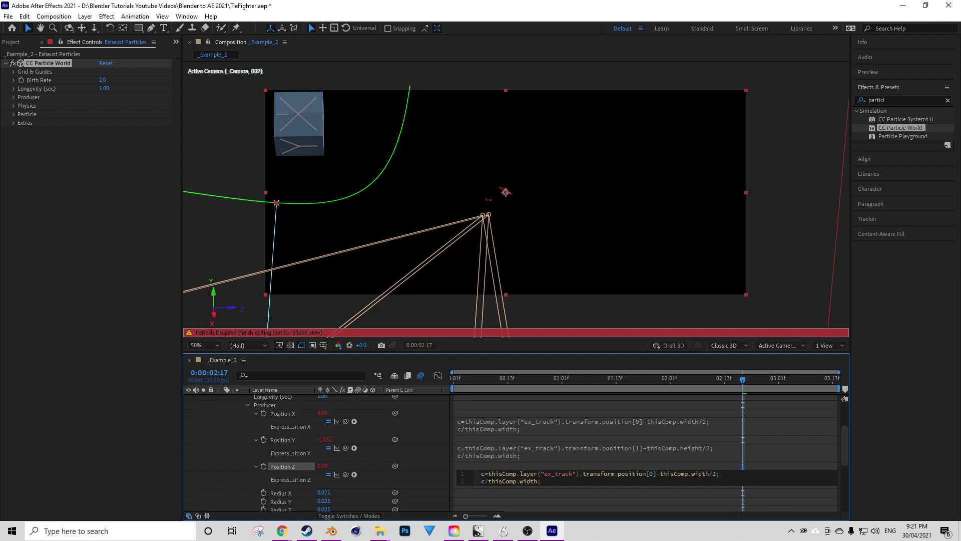
Edit the first line of the Position Z expression to use position[2], remove the -thisComp.width/2 part, and apply it
triple_click(700, 474)
click(731, 468)
click(691, 474)
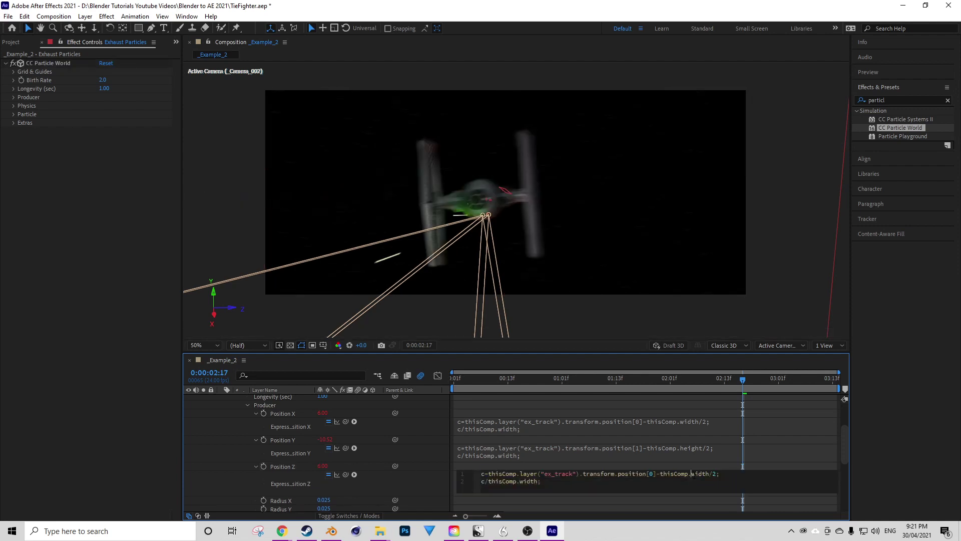
drag(716, 474, 666, 473)
key(BackSpace)
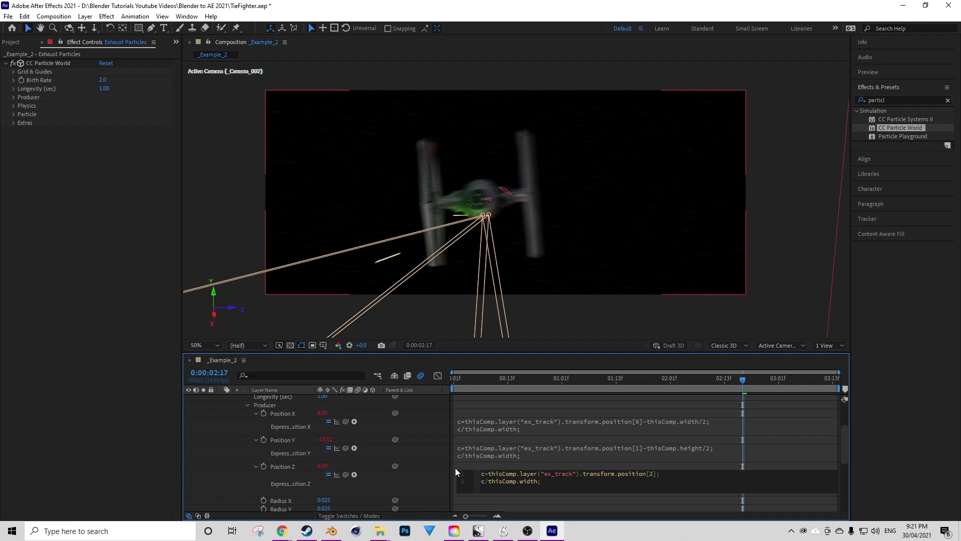
click(484, 467)
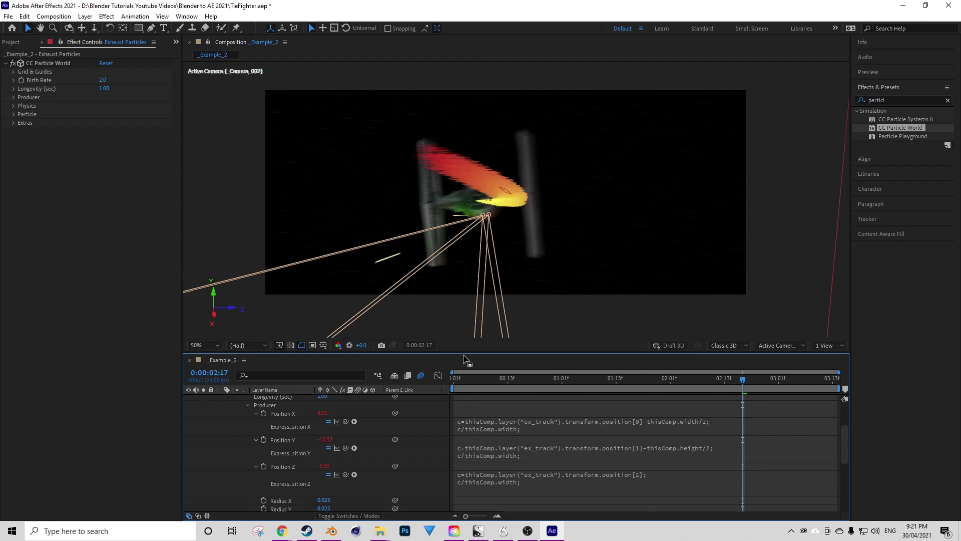
Collapse the Exhaust Particles layer and move it below the TIE fighter PNG sequence layer
scroll(301, 445, up, 3)
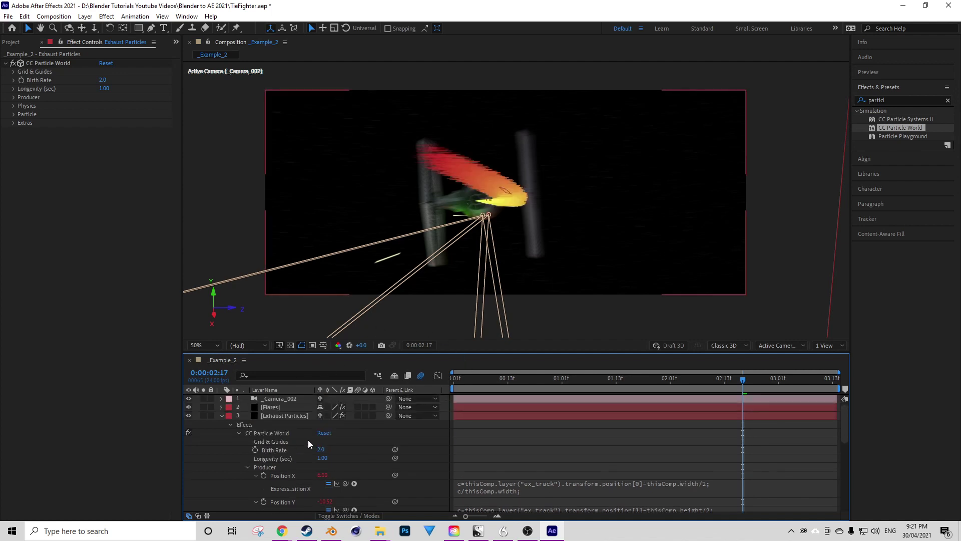
click(222, 416)
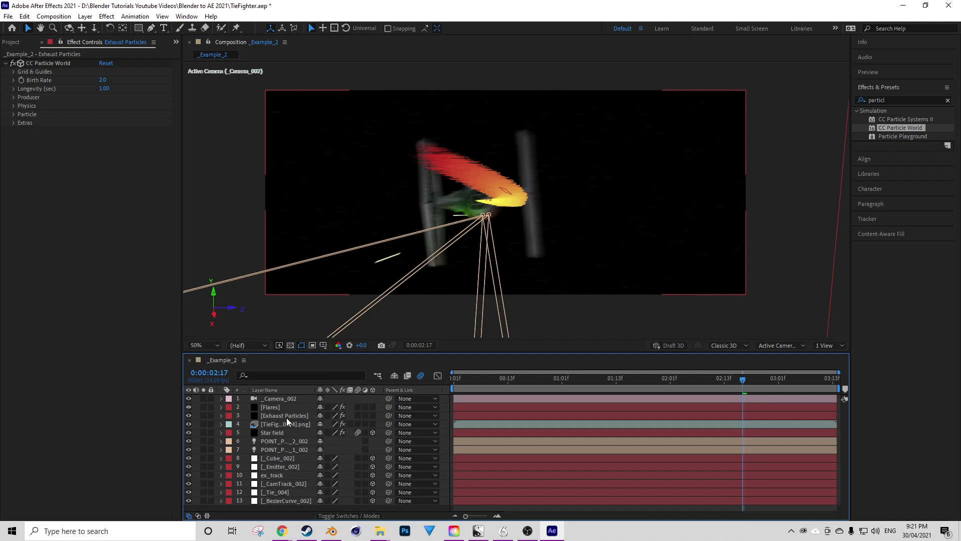
drag(281, 416, 281, 426)
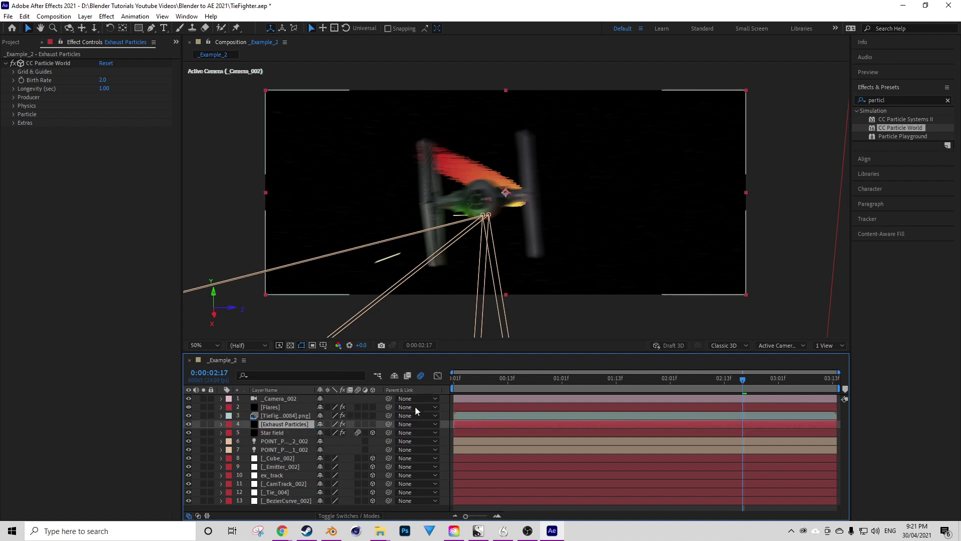
Scrub and play back the composition to examine how the exhaust trail follows the ship
drag(735, 380, 649, 360)
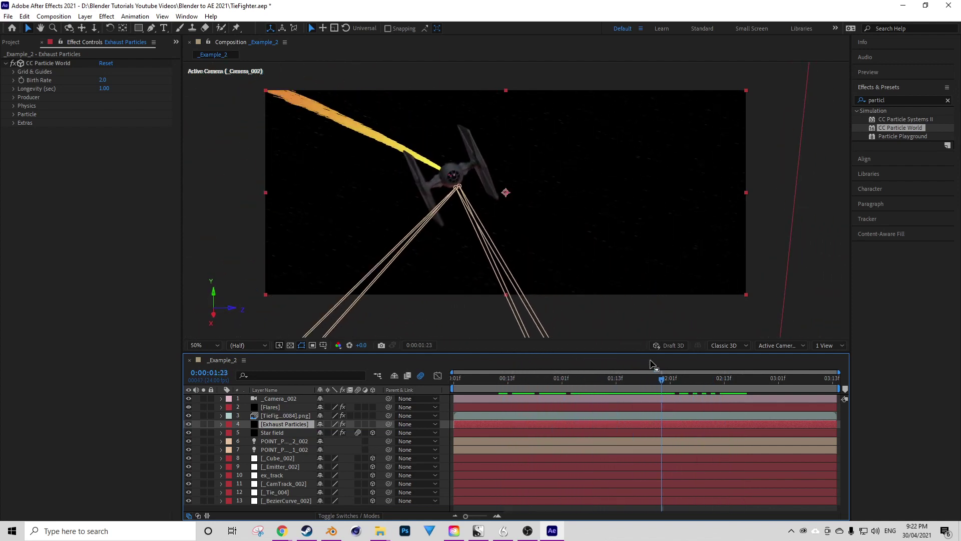
key(space)
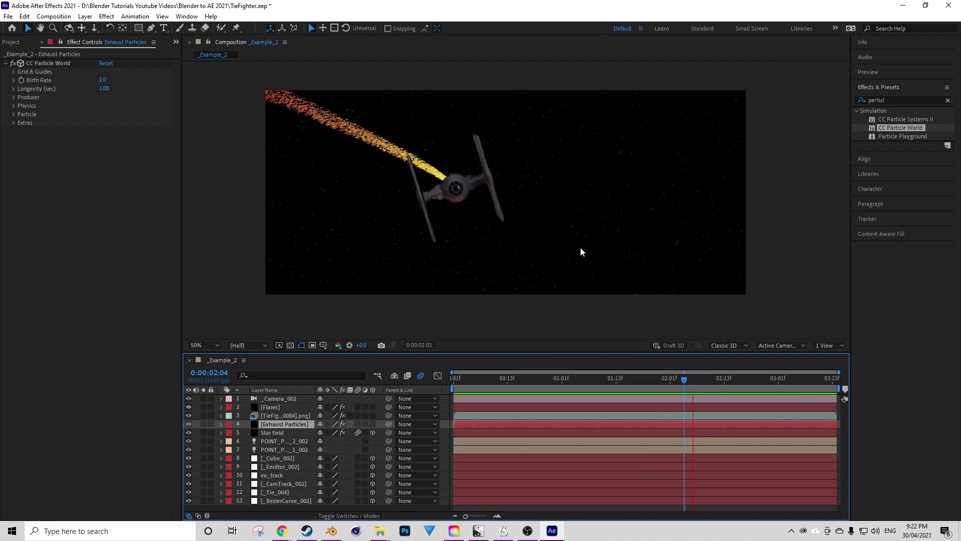
key(space)
drag(689, 381, 647, 378)
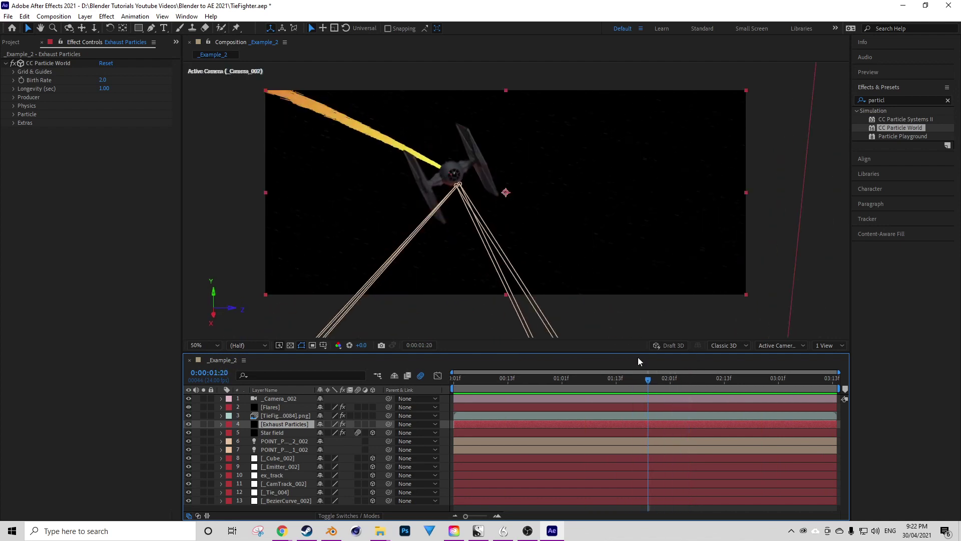
key(space)
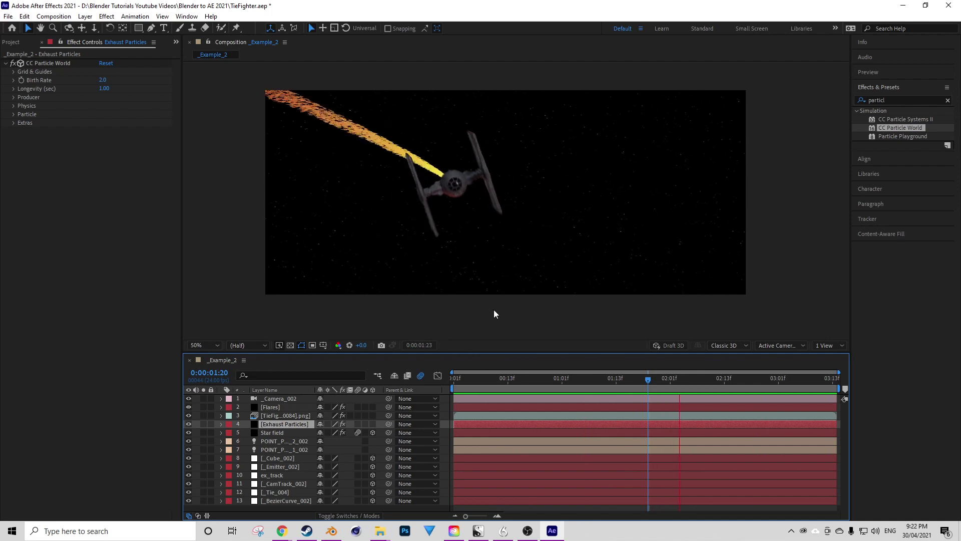
key(space)
drag(722, 380, 697, 373)
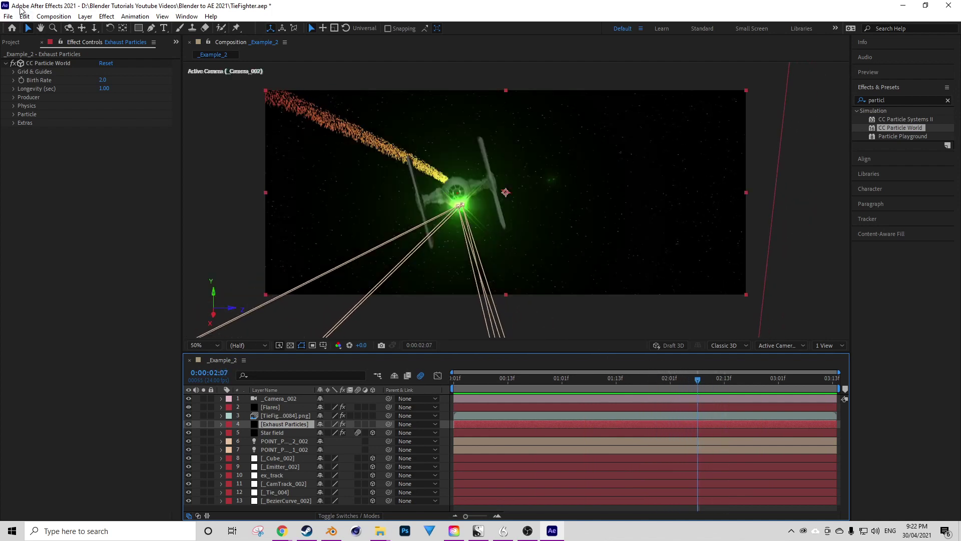
Expand the Particle settings of CC Particle World, change the particle type to Bubble, and preview the animation
click(14, 114)
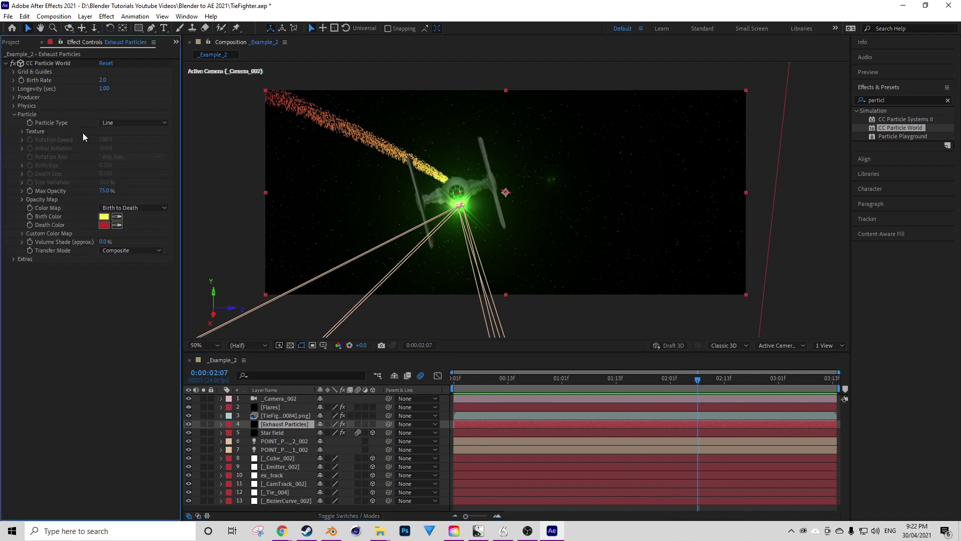
click(133, 122)
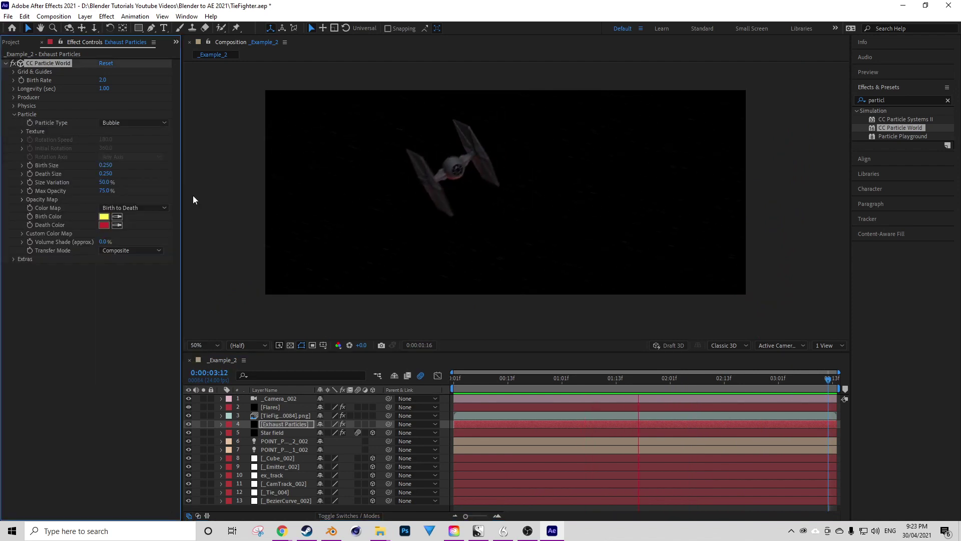
key(space)
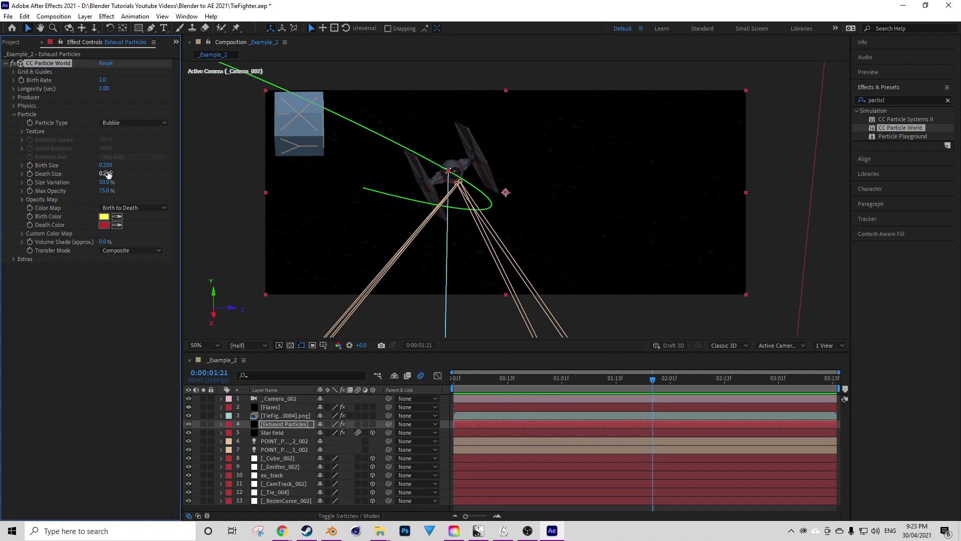
Set the particles' Birth Size to 5.840 and Death Size to 0.780, and preview the trail
drag(105, 165, 364, 146)
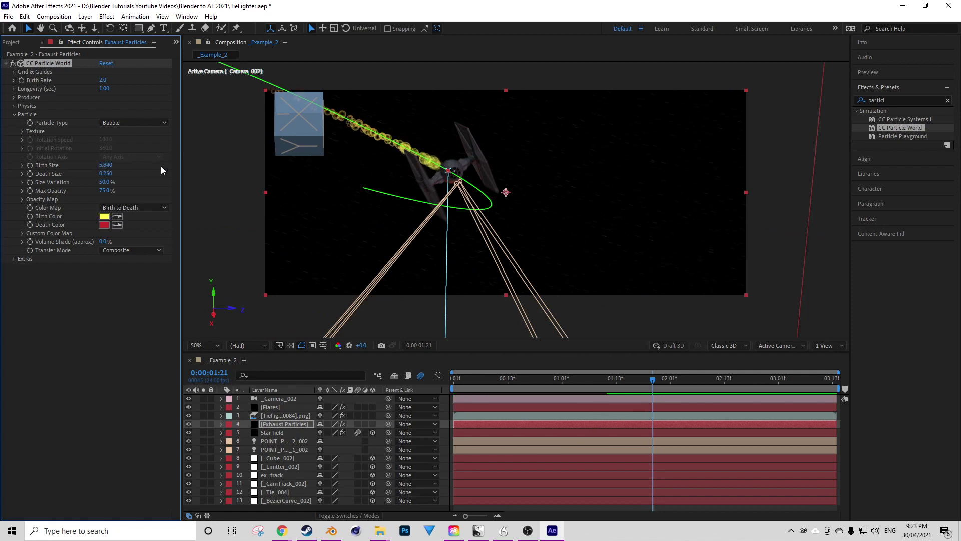
mouse_move(105, 174)
mouse_down()
mouse_move(229, 162)
mouse_move(105, 168)
mouse_up()
click(108, 173)
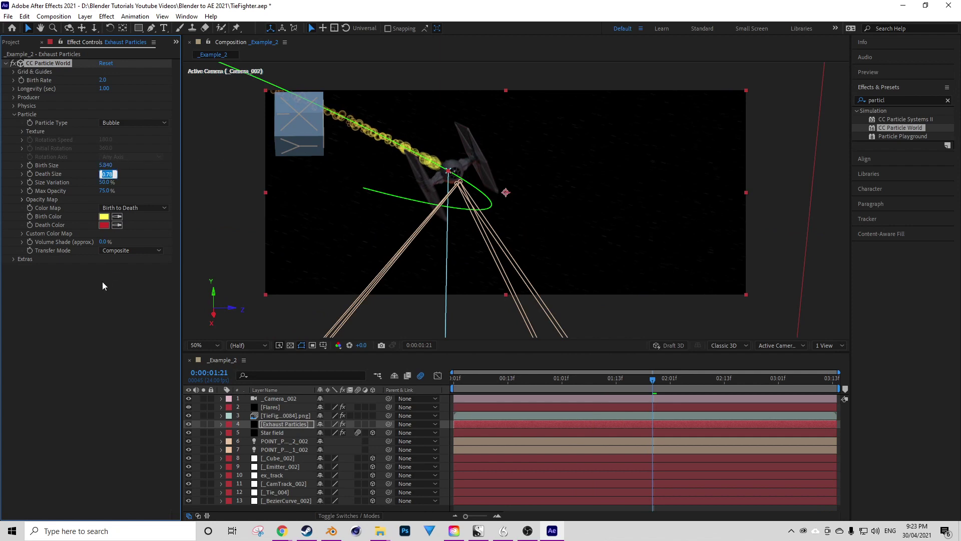
click(100, 308)
key(space)
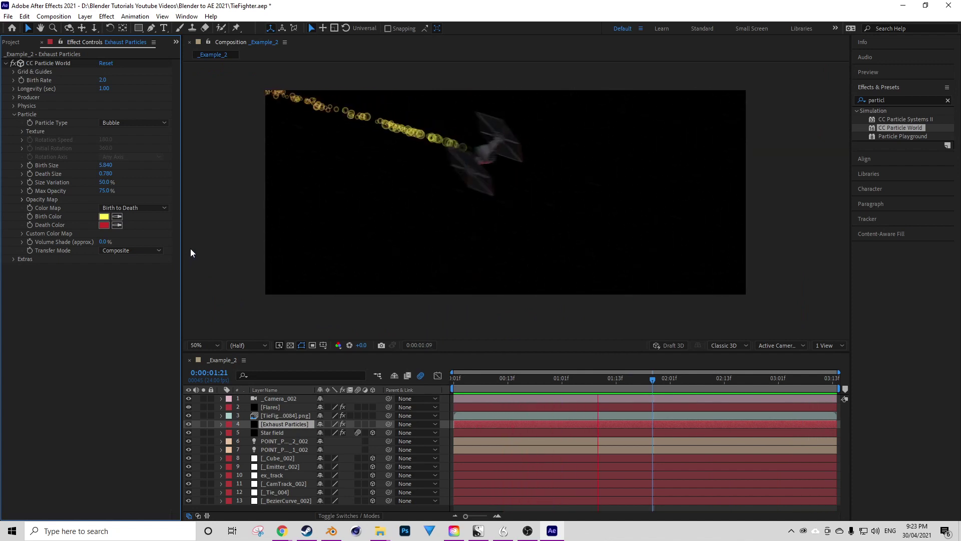
key(space)
Change the particle type to Faded Sphere, set the Birth Rate to 13.3, and play back the exhaust trail
click(125, 123)
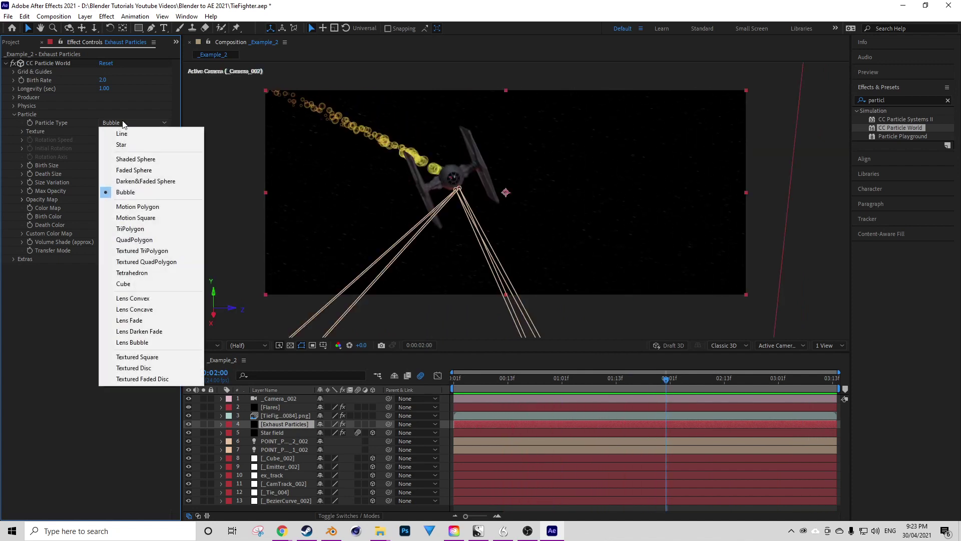
click(133, 171)
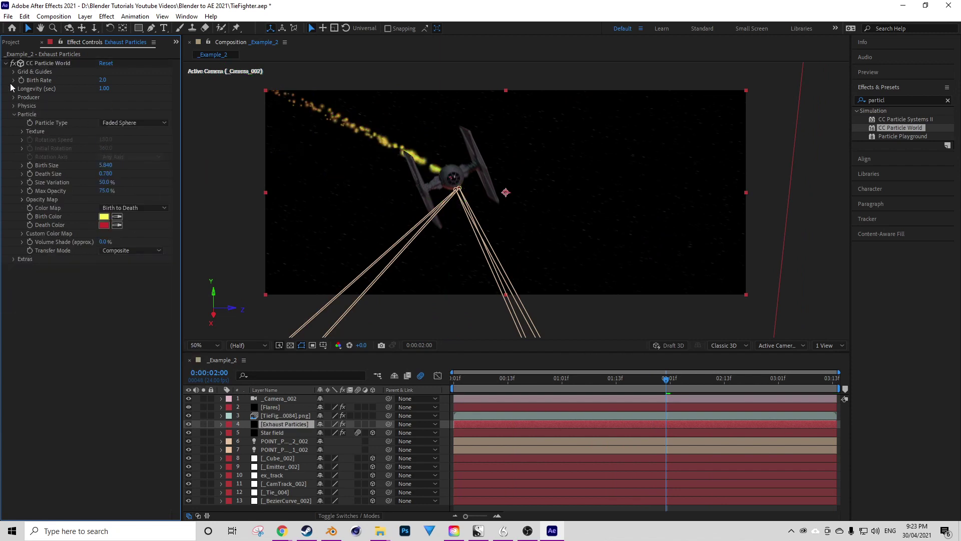
drag(103, 83, 151, 73)
key(space)
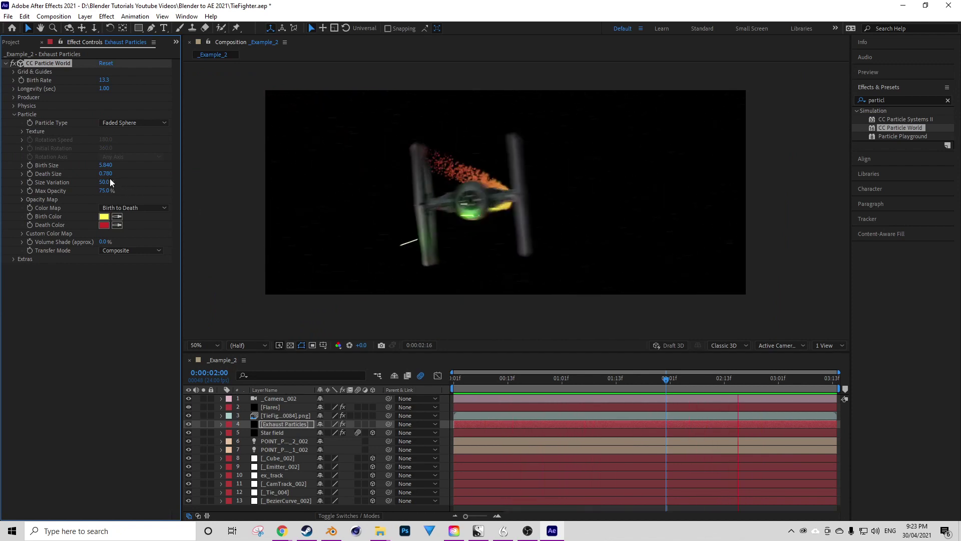
key(space)
key(space)
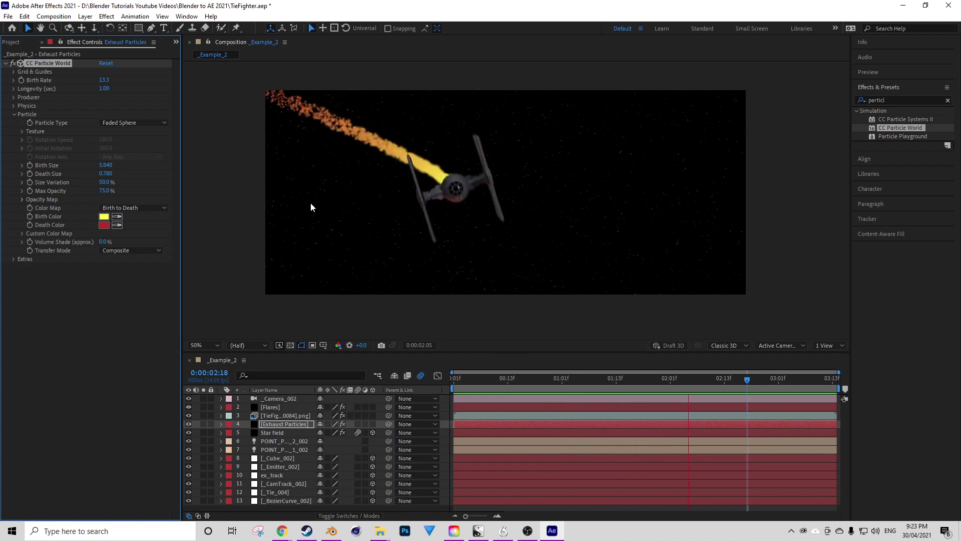
key(space)
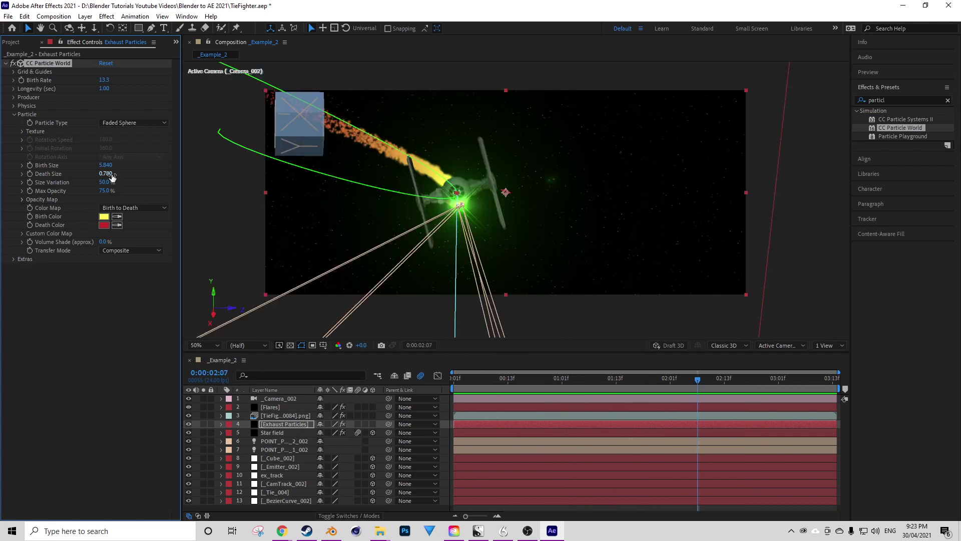
Change the particles' Birth Color to cyan
click(104, 217)
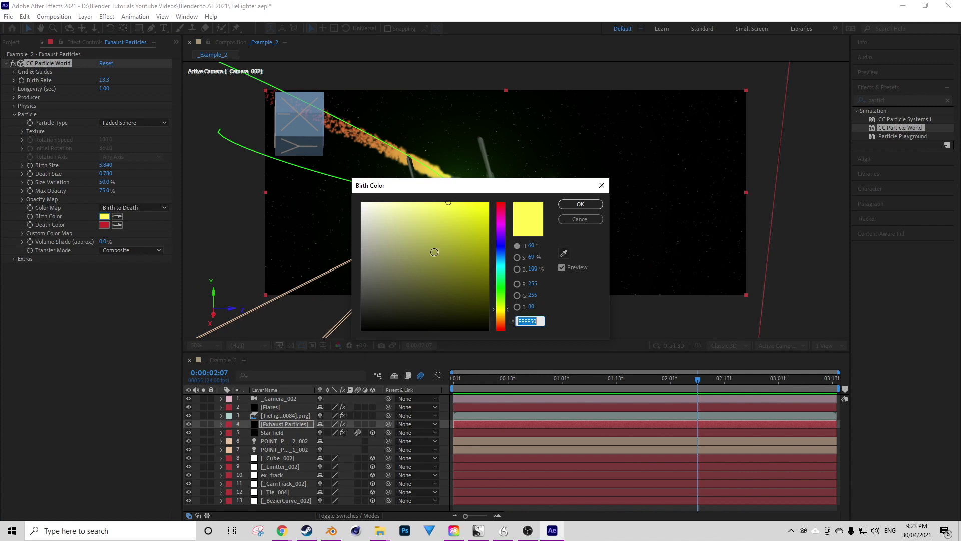
drag(500, 272, 503, 265)
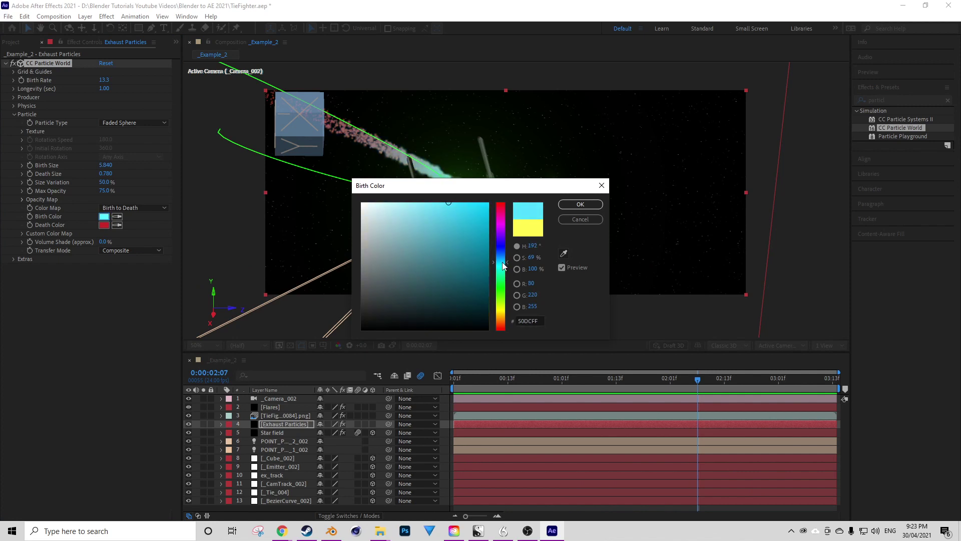
click(580, 204)
Change the particles' Death Color to black (000000) and play back the recolored trail
click(104, 225)
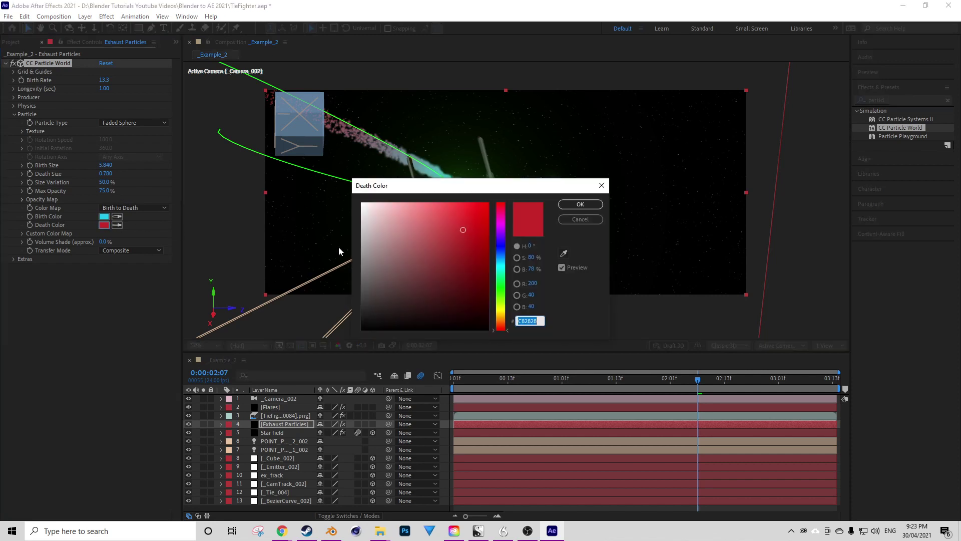
drag(388, 316, 350, 338)
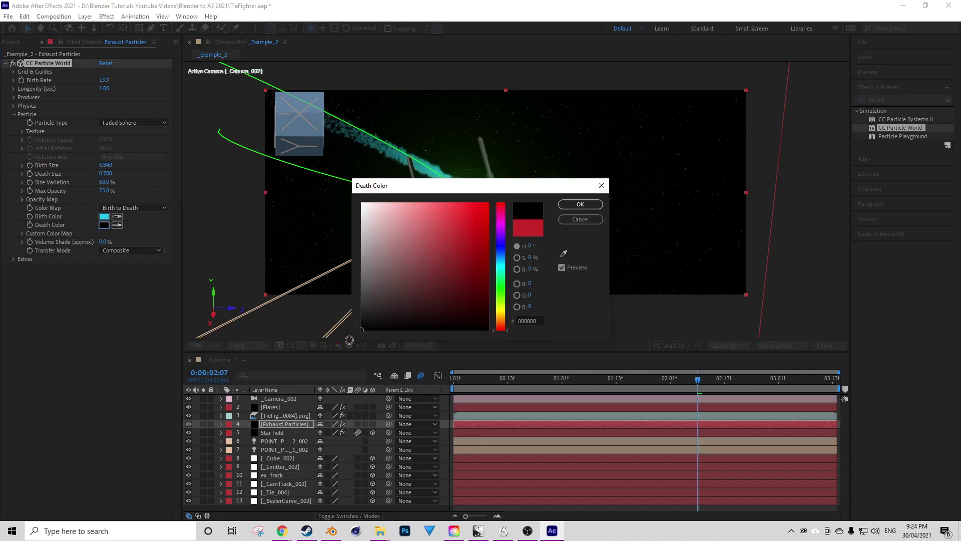
click(584, 204)
key(space)
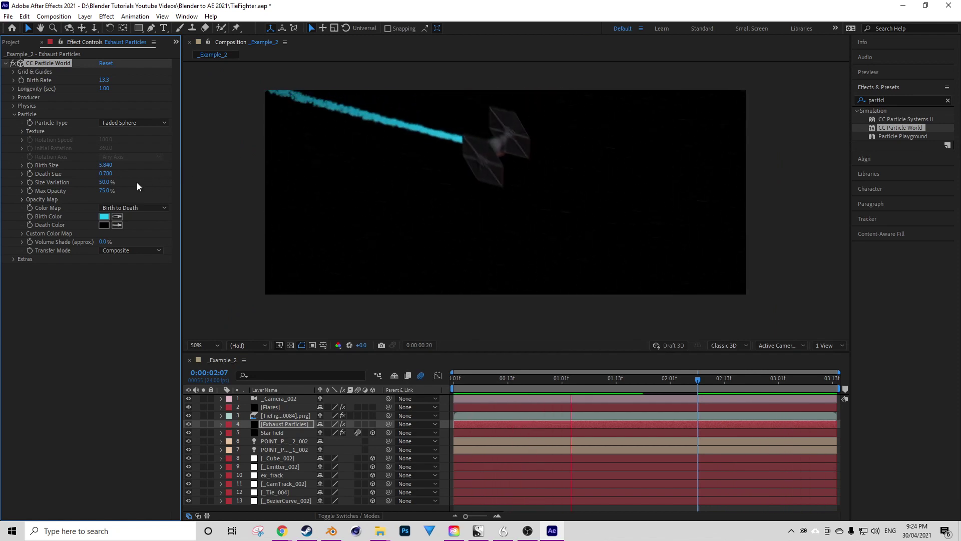
key(space)
Set the particles' Max Opacity to 100% and Death Size to 3.980, and preview the trail
drag(108, 191, 265, 168)
key(space)
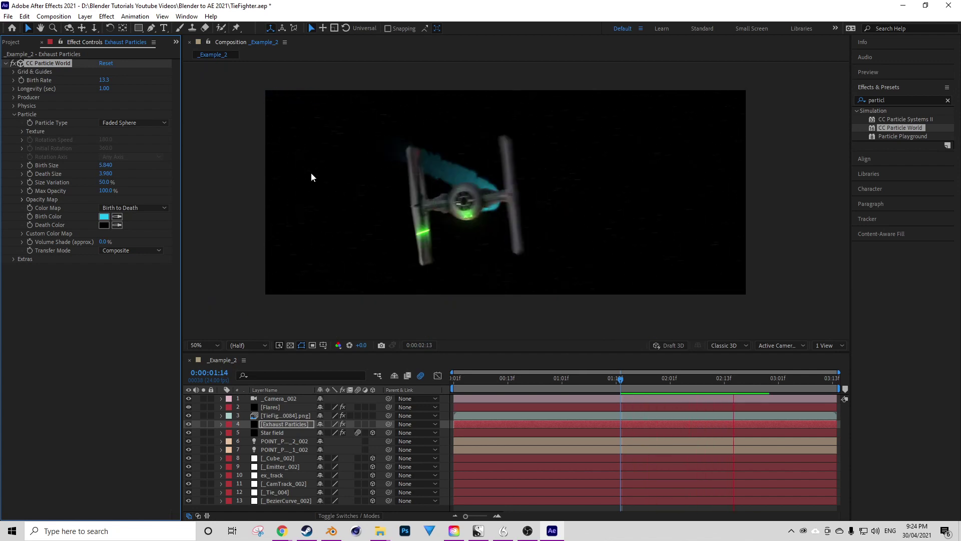
key(space)
Try a Death Size of 0.000 for the exhaust particles and preview the trail
drag(107, 174, 0, 173)
key(space)
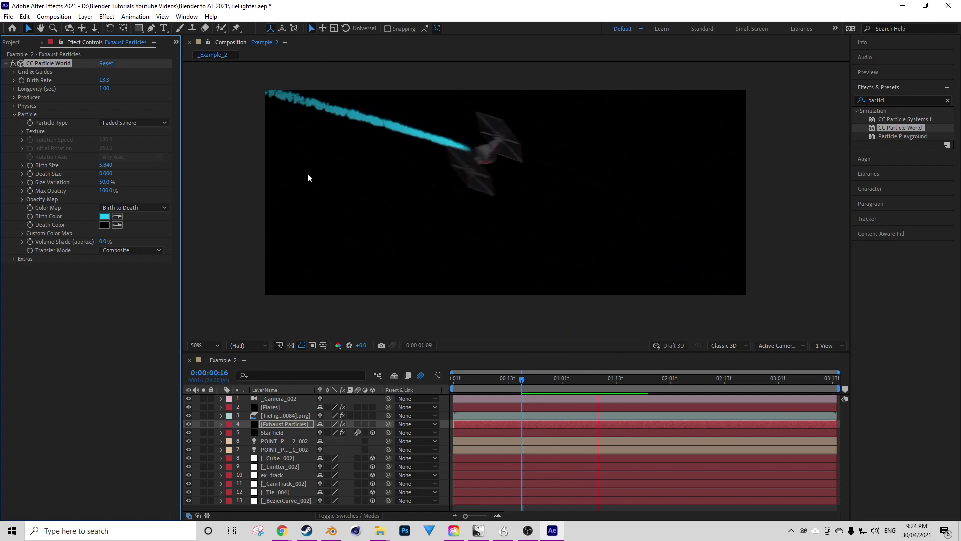
key(space)
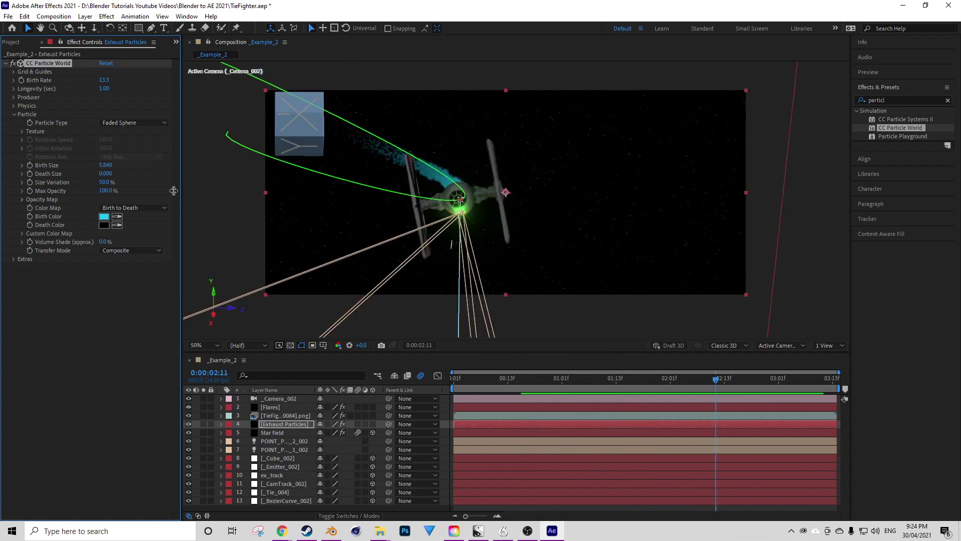
Set the particles' Death Size to 5.000 and play back the exhaust trail
click(105, 173)
click(143, 179)
key(space)
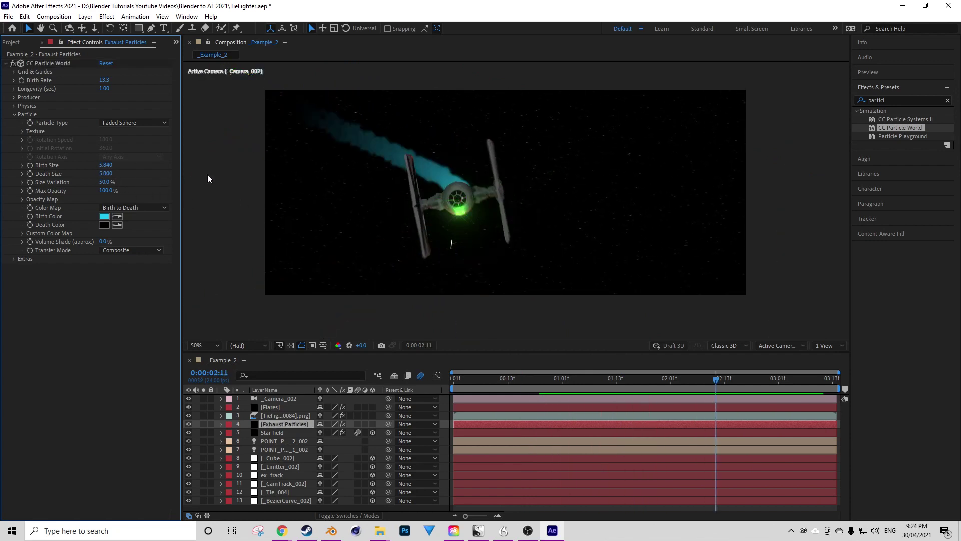
key(space)
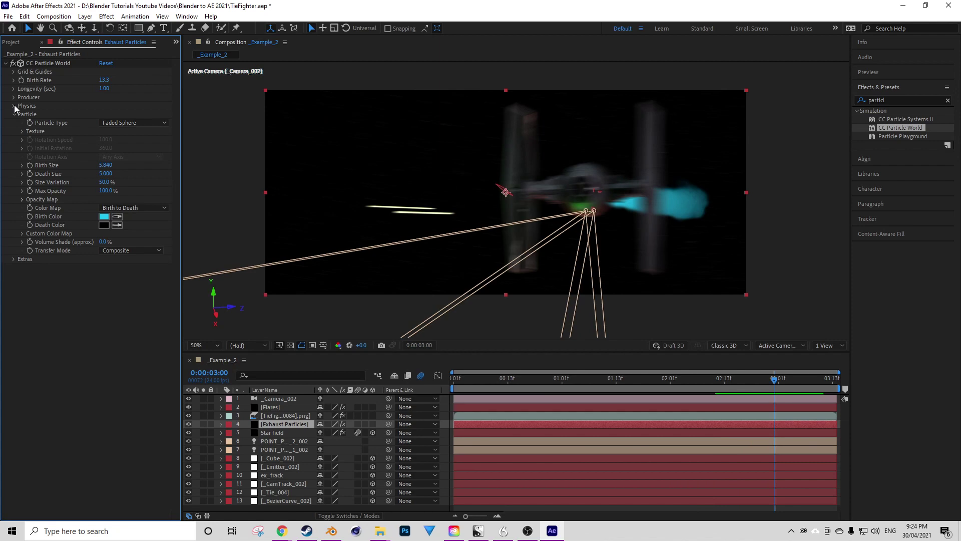
Shorten the exhaust particles' Longevity to 0.26 seconds, playing back the trail to judge its length
drag(107, 91, 80, 91)
key(space)
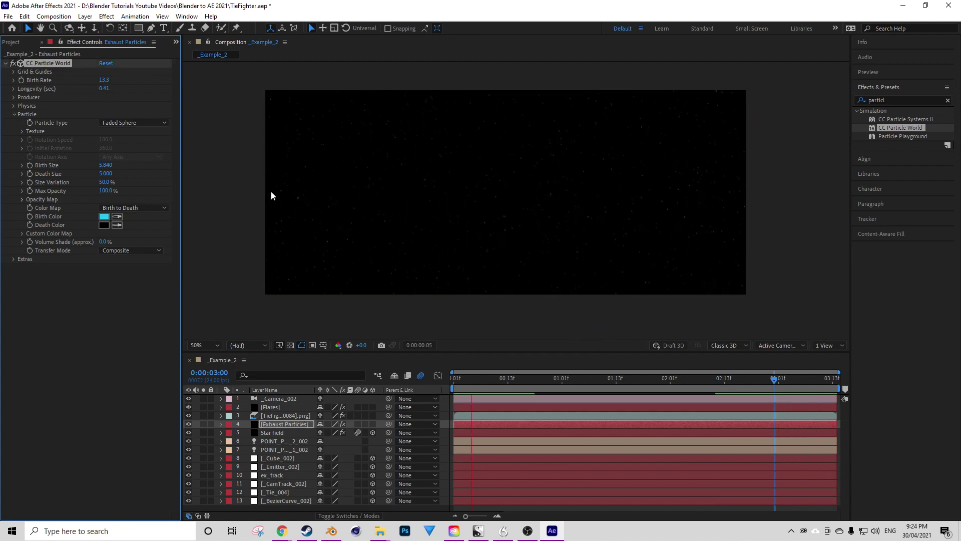
key(space)
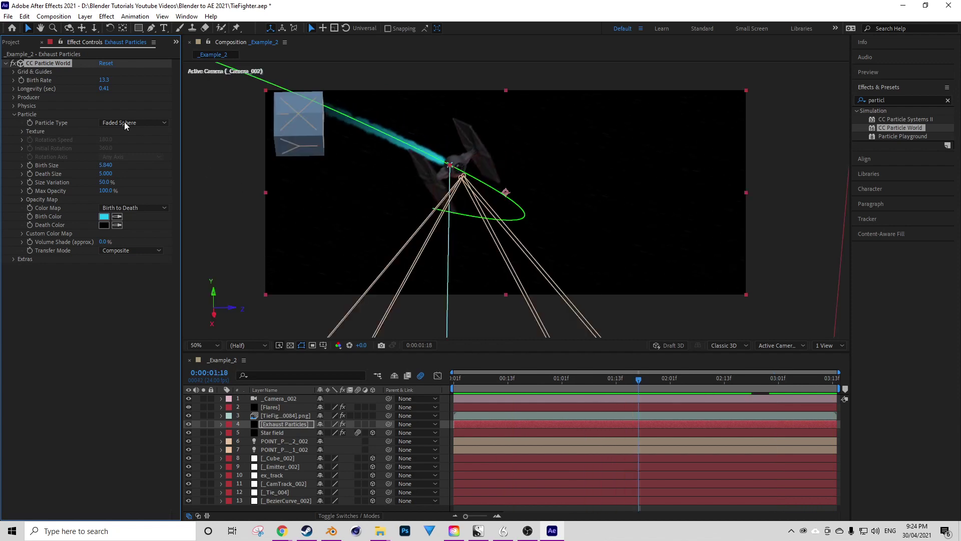
drag(107, 90, 99, 90)
key(space)
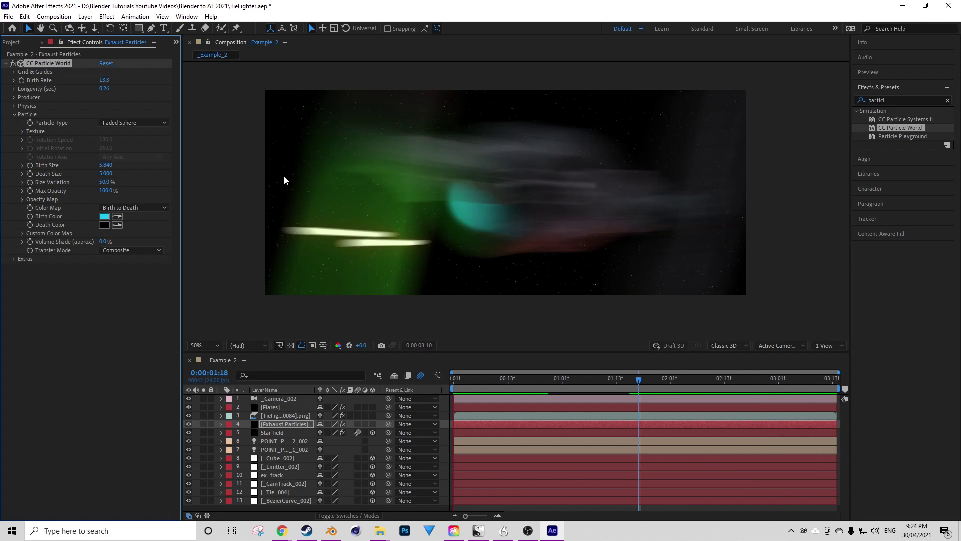
key(space)
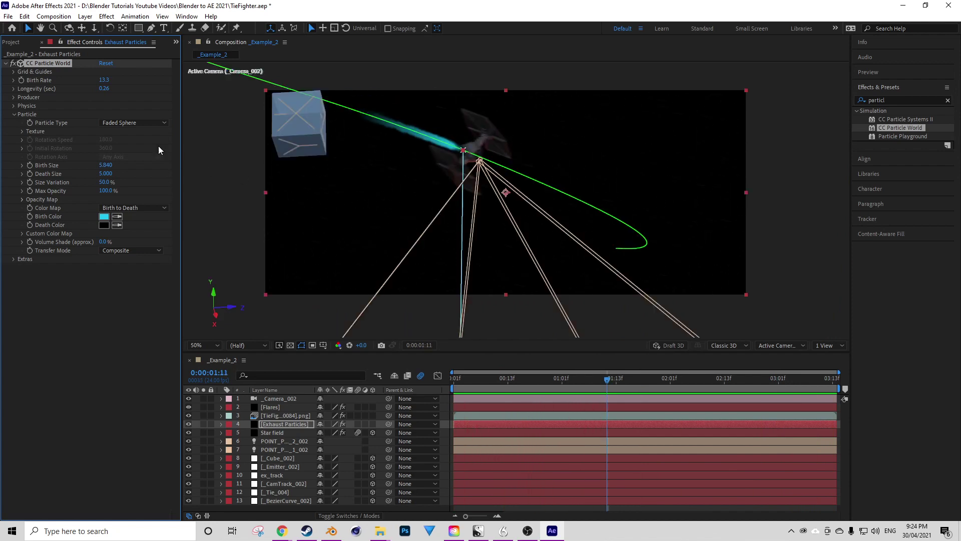
Find the Stylize Glow effect by searching for "glow" and apply it to the Exhaust Particles layer
click(14, 114)
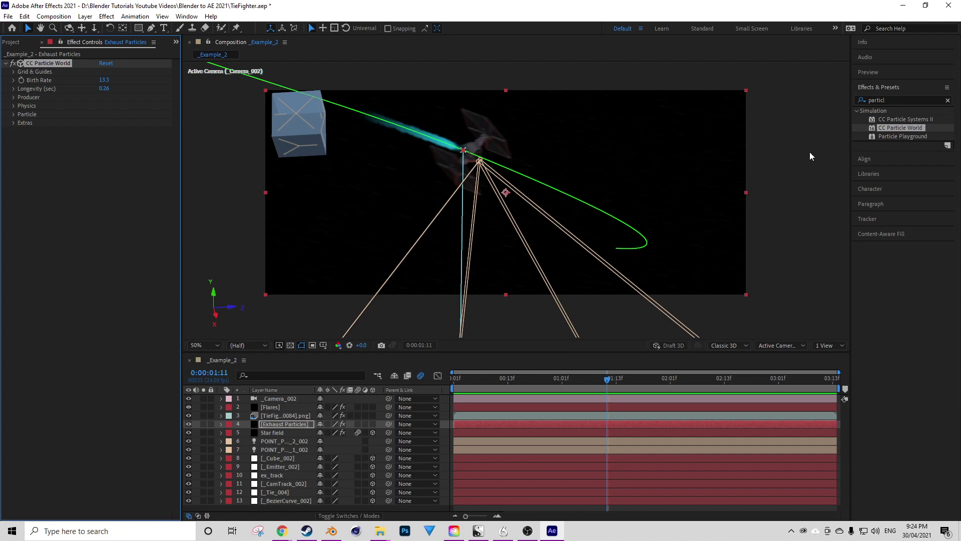
drag(893, 102, 814, 103)
text(glow)
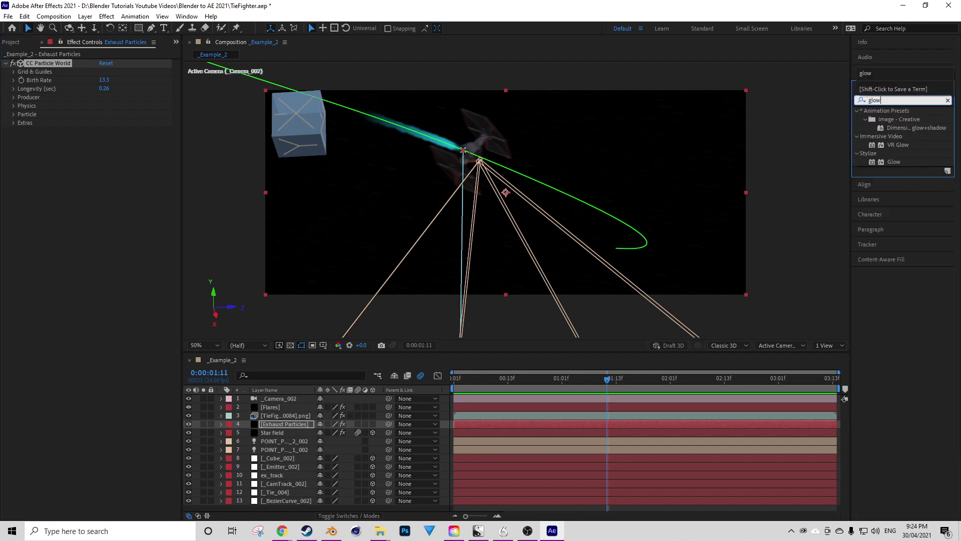
drag(888, 162, 499, 422)
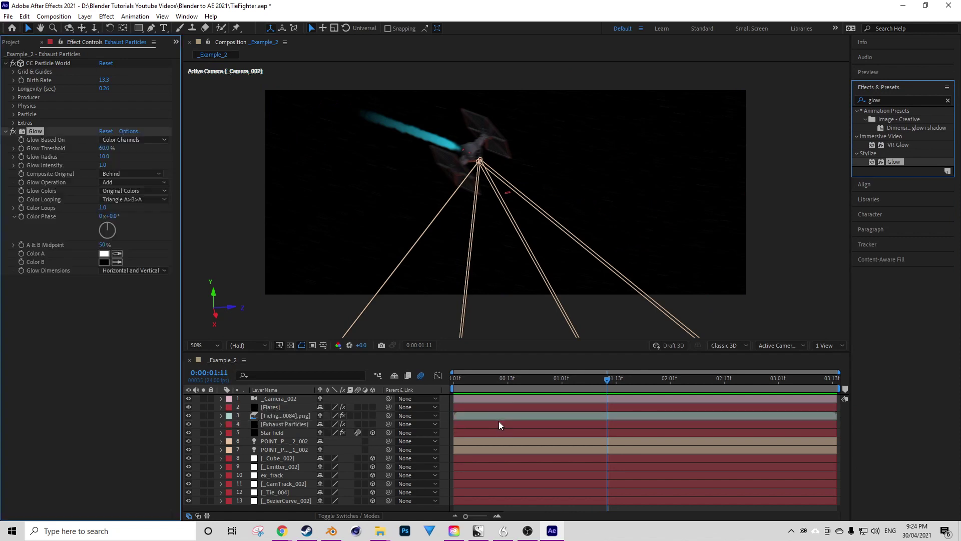
click(129, 347)
Play back and scrub the composition to examine how the glow looks on the TIE fighter's exhaust
key(space)
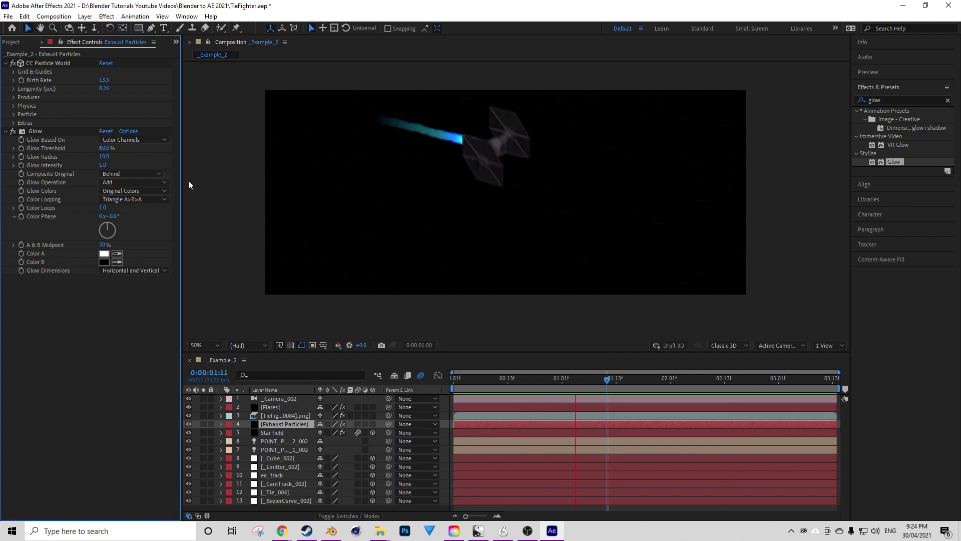
key(space)
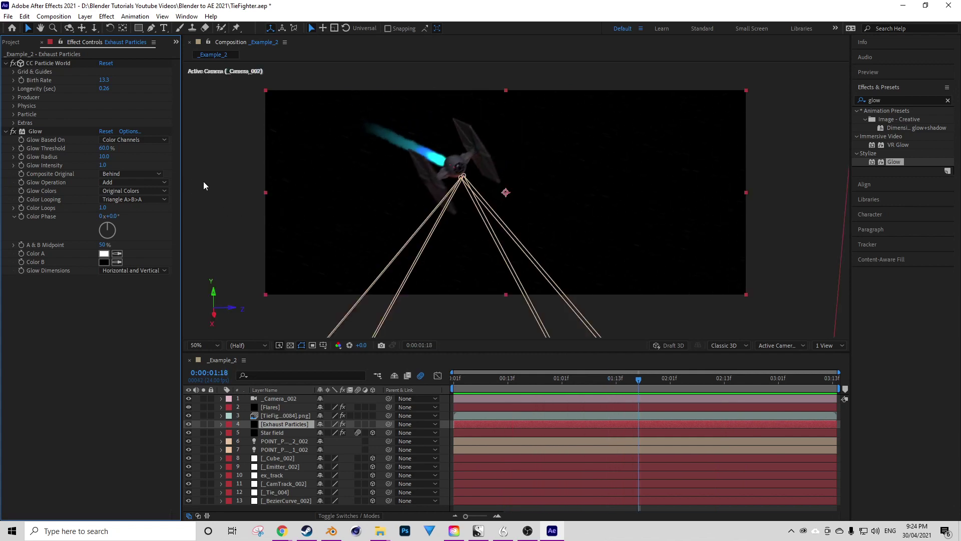
key(space)
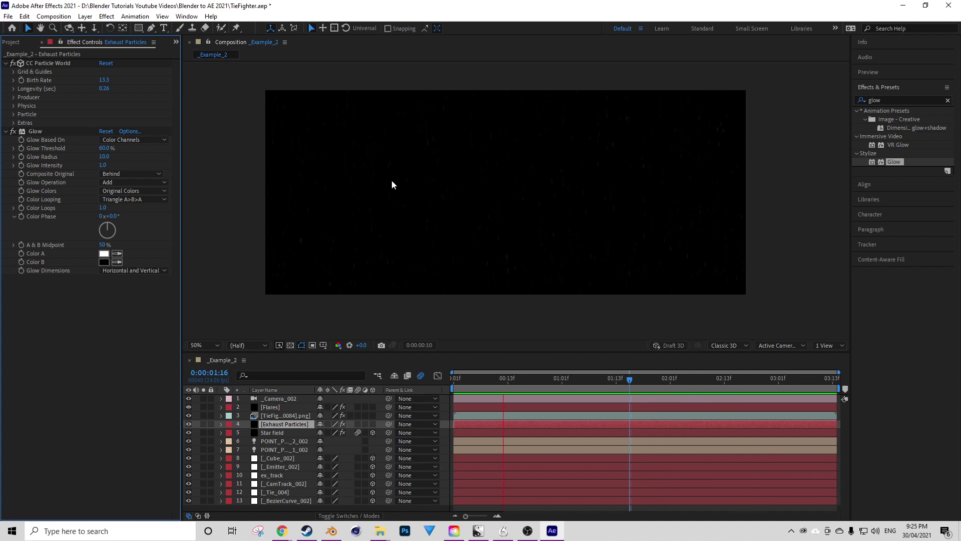
key(space)
drag(639, 381, 543, 377)
key(space)
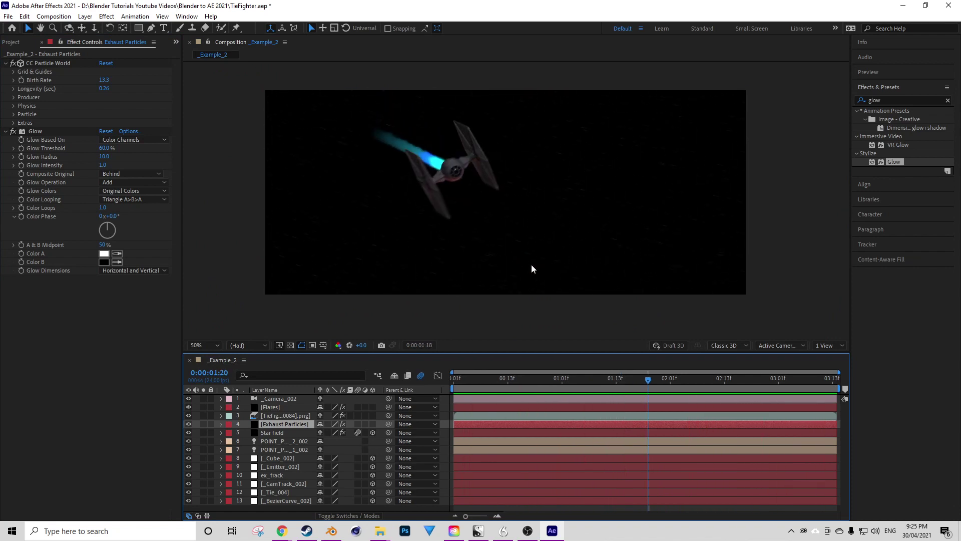
key(space)
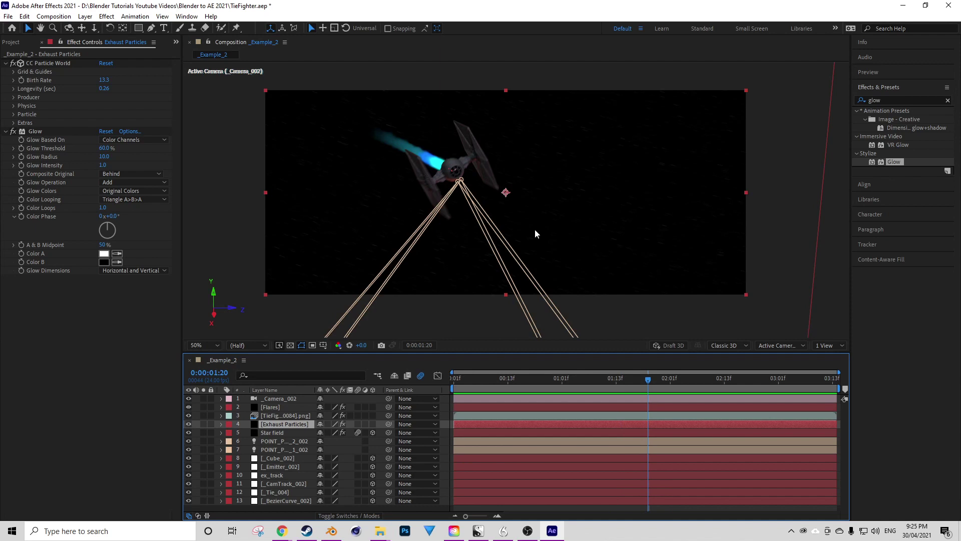
key(space)
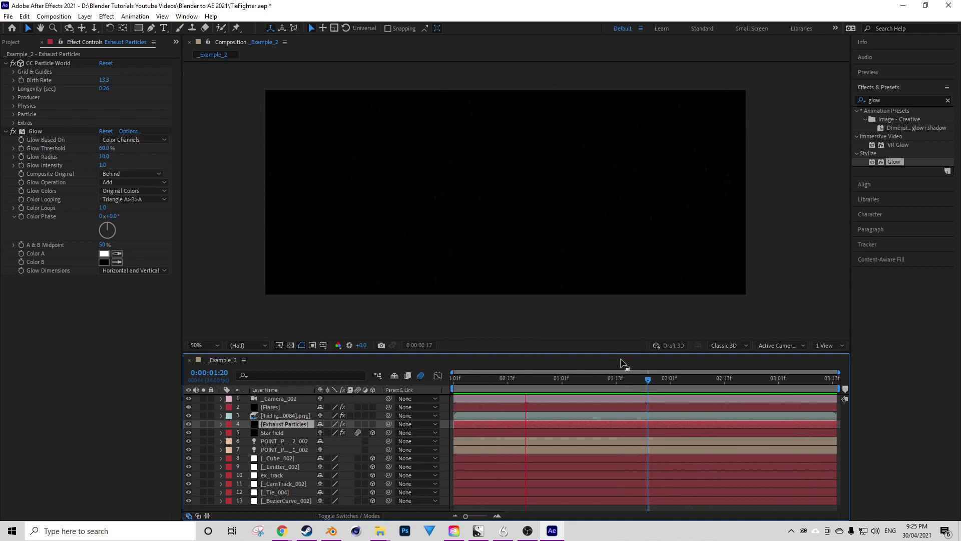
key(space)
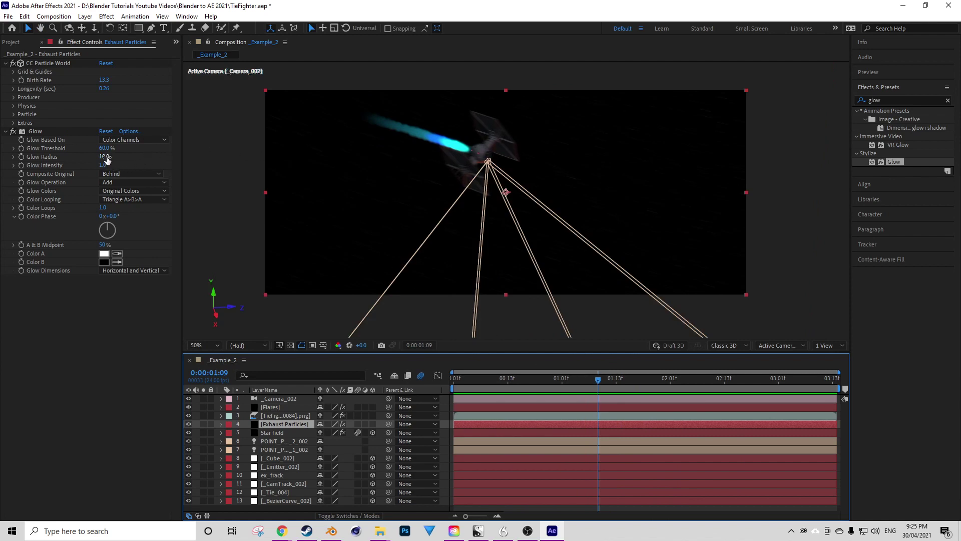
Turn off the Glow effect and set the particles' Inherit Velocity to 52% in the CC Particle World physics
click(44, 63)
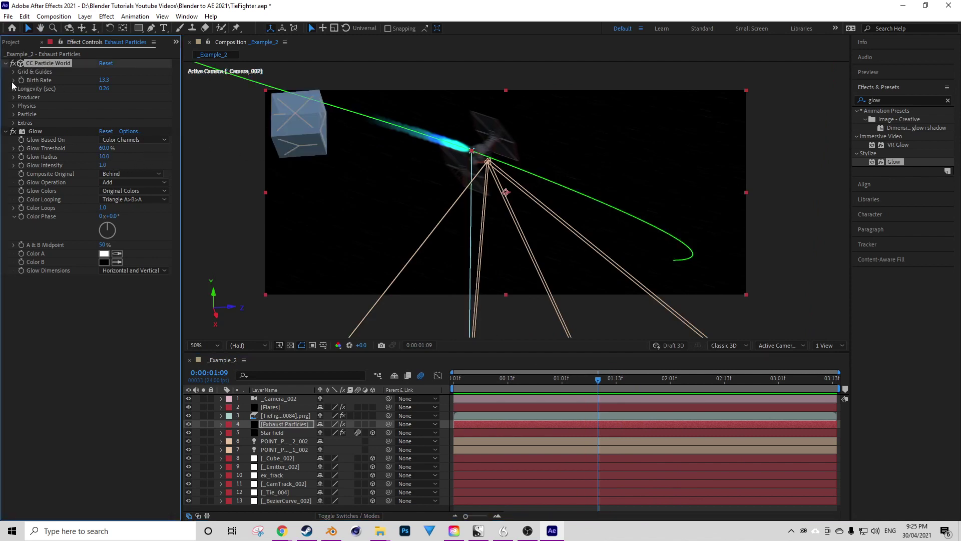
click(5, 131)
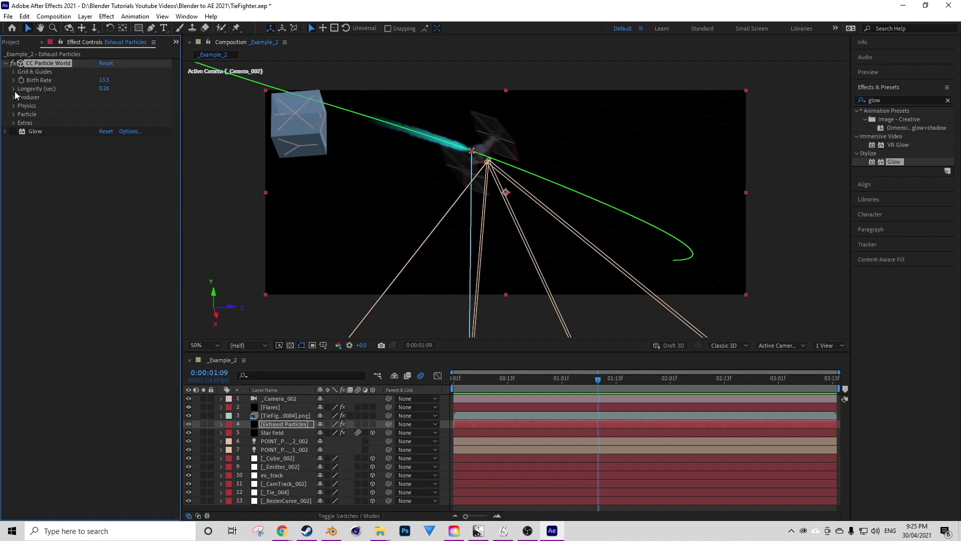
click(13, 106)
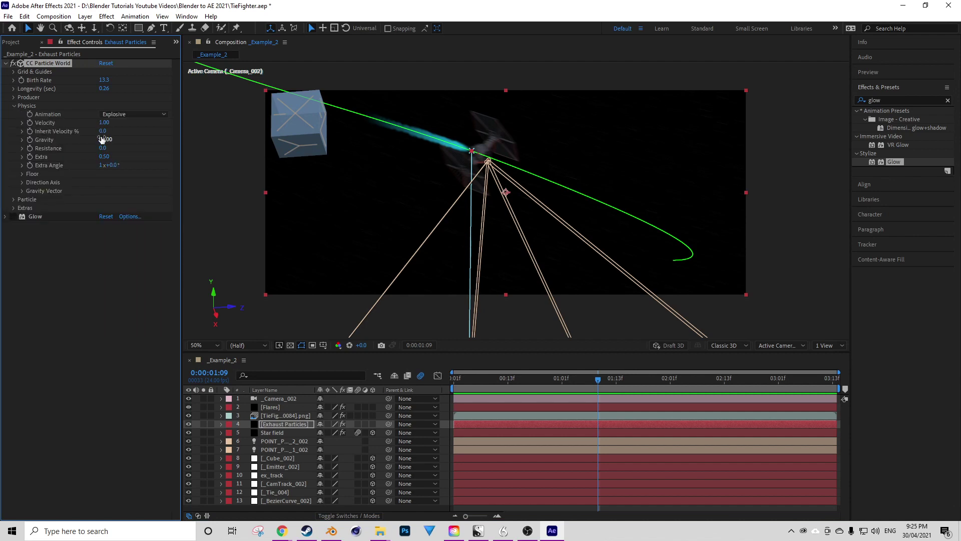
drag(103, 132, 72, 132)
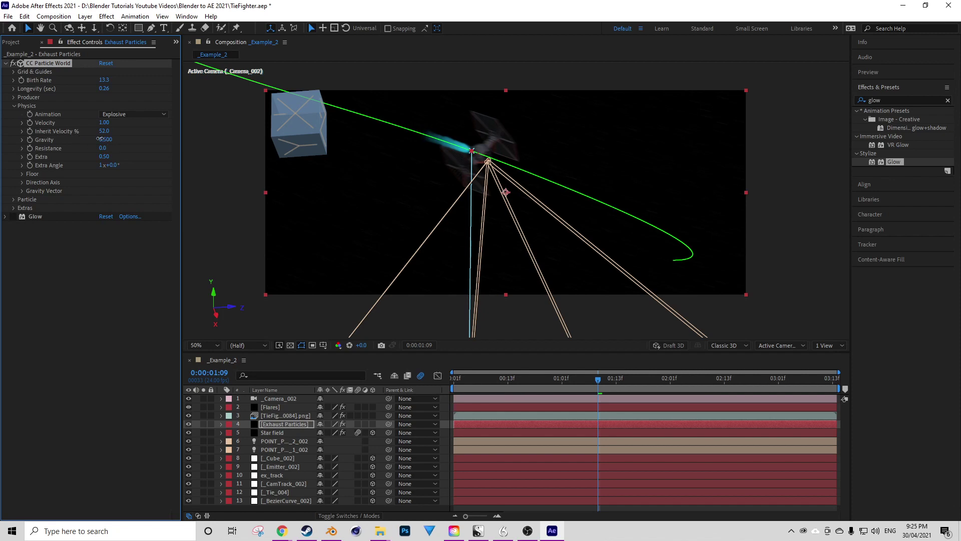
Set the particles' Gravity to 0 and their physics Animation to Direction Axis, and preview the trail
click(107, 139)
text(0)
click(138, 147)
key(space)
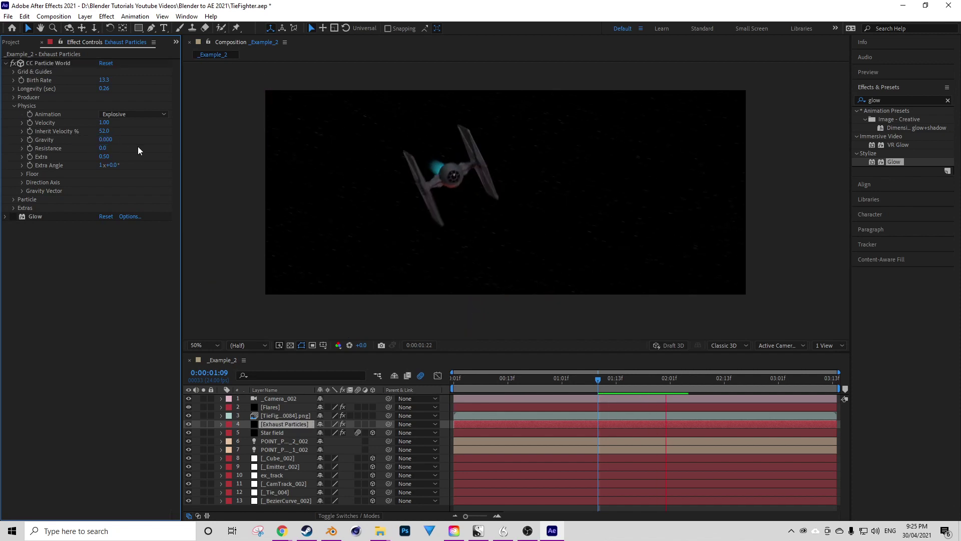
key(Page_Up)
key(Page_Up)
key(Page_Up)
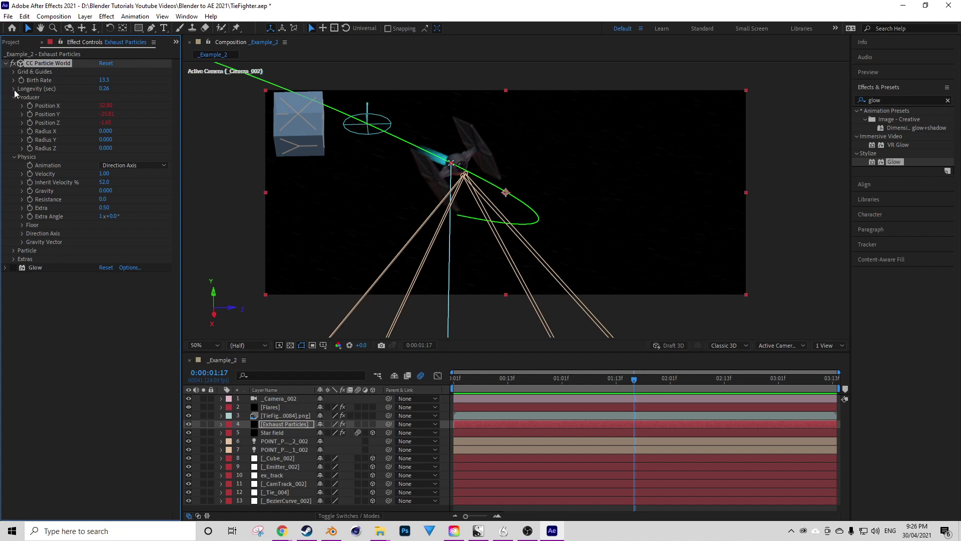
Set both the Birth Size and the Death Size of the exhaust particles to 2.000
click(13, 97)
click(14, 106)
click(14, 115)
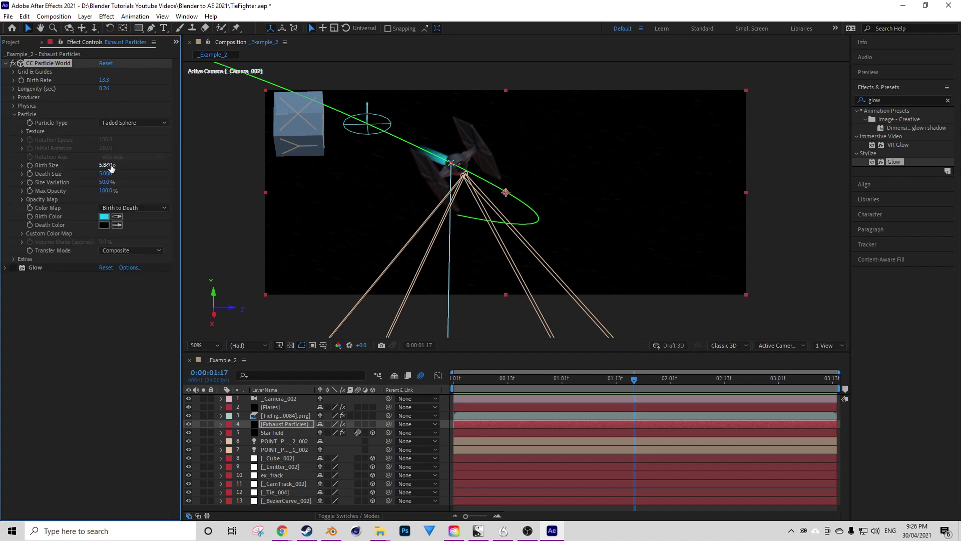
drag(108, 168, 15, 164)
click(105, 165)
text(2)
click(125, 172)
click(106, 174)
text(2)
click(142, 172)
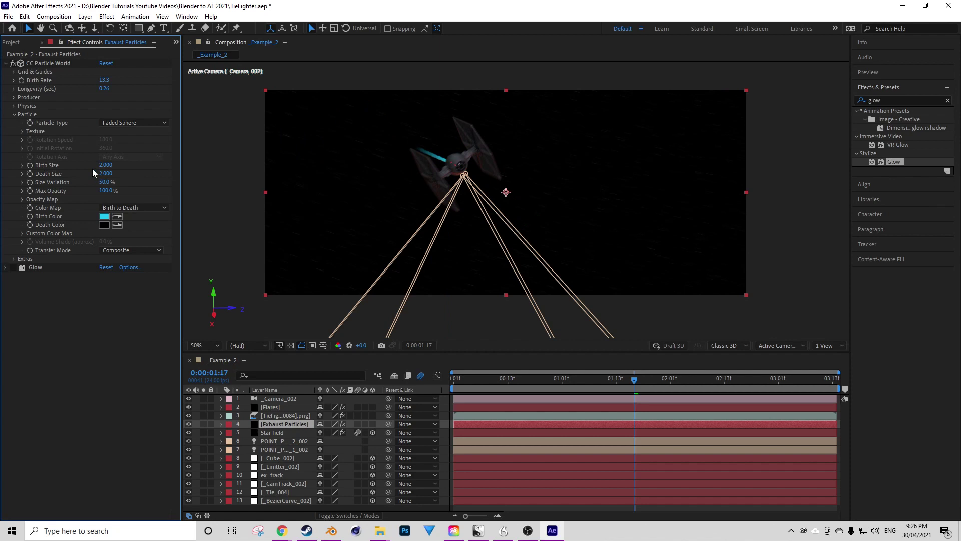
Reduce the particles' Death Size to 1.000 and play back the thinner trail
drag(102, 173, 76, 174)
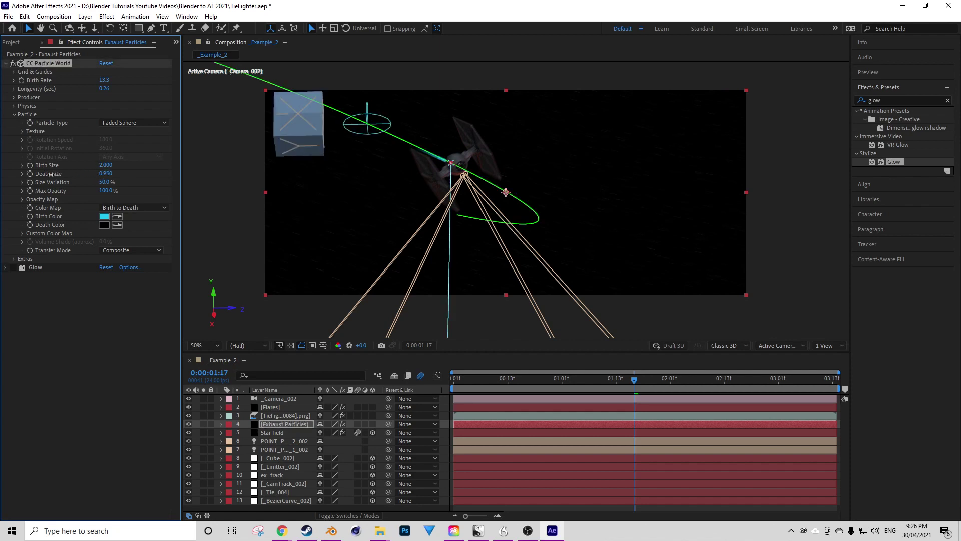
key(Return)
key(space)
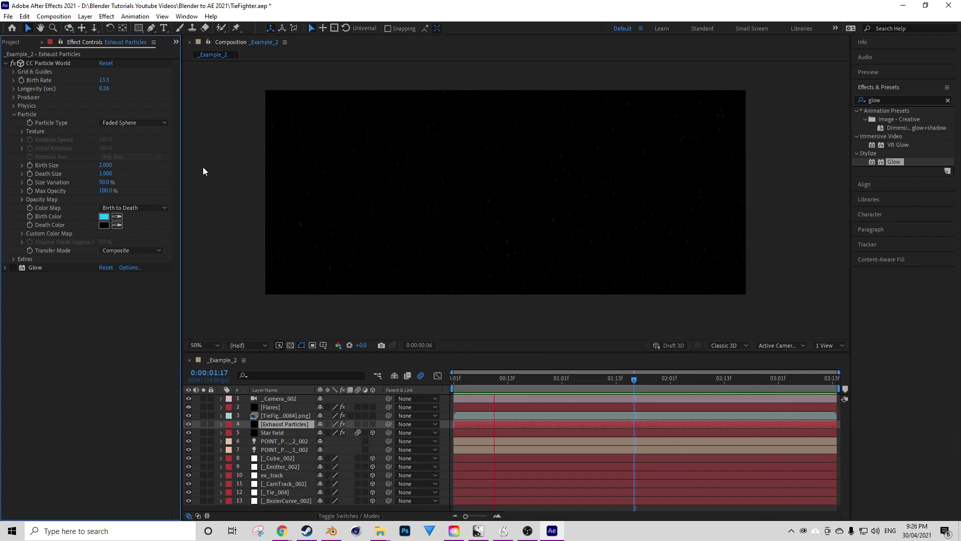
key(space)
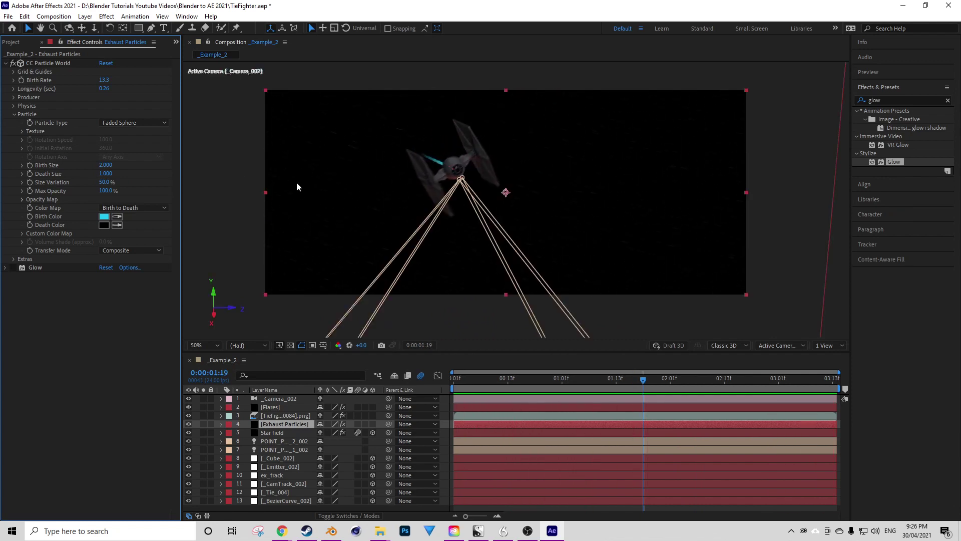
key(space)
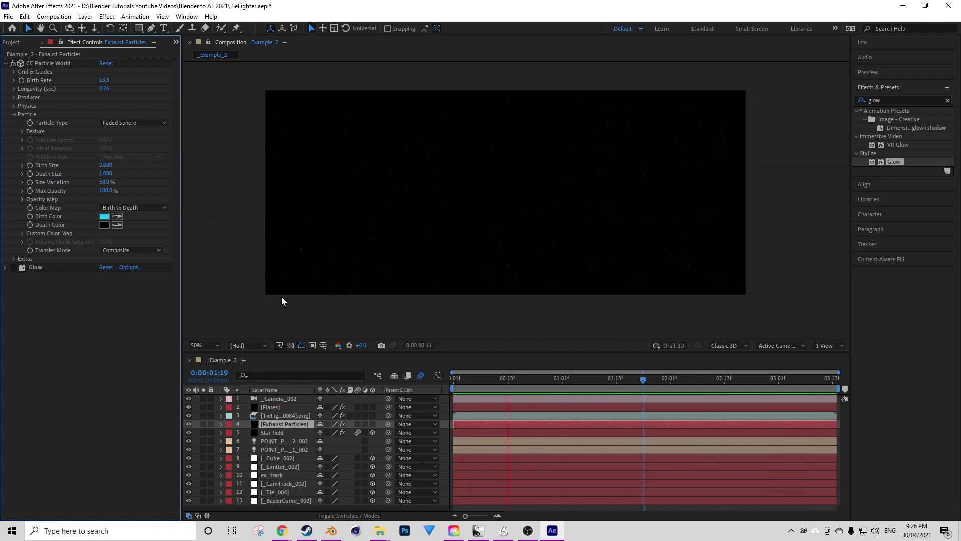
key(space)
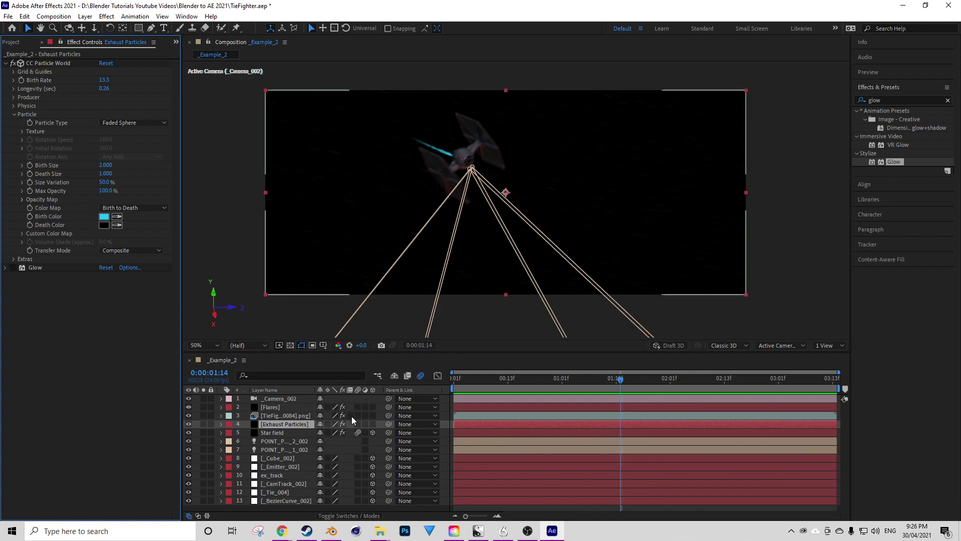
Enable motion blur on the Exhaust Particles layer and preview the result
click(358, 424)
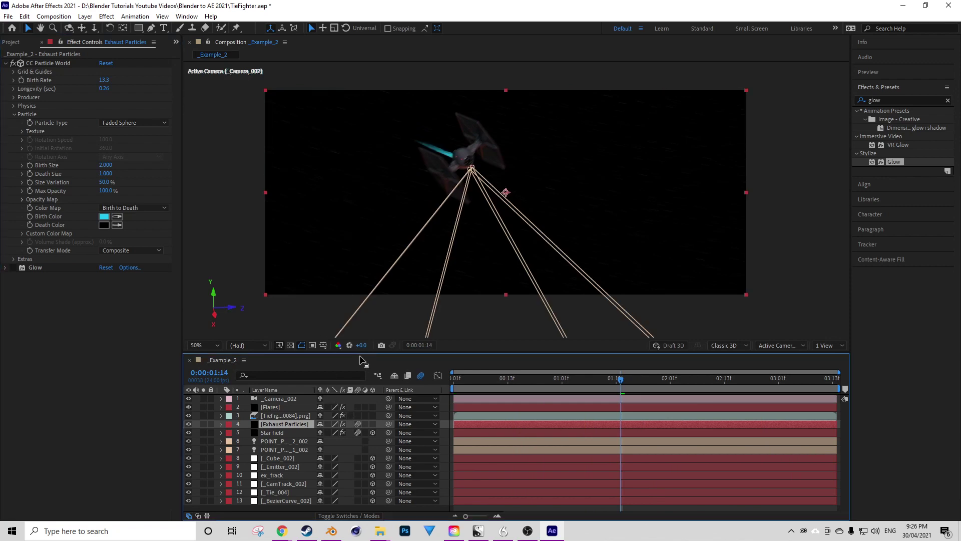
key(space)
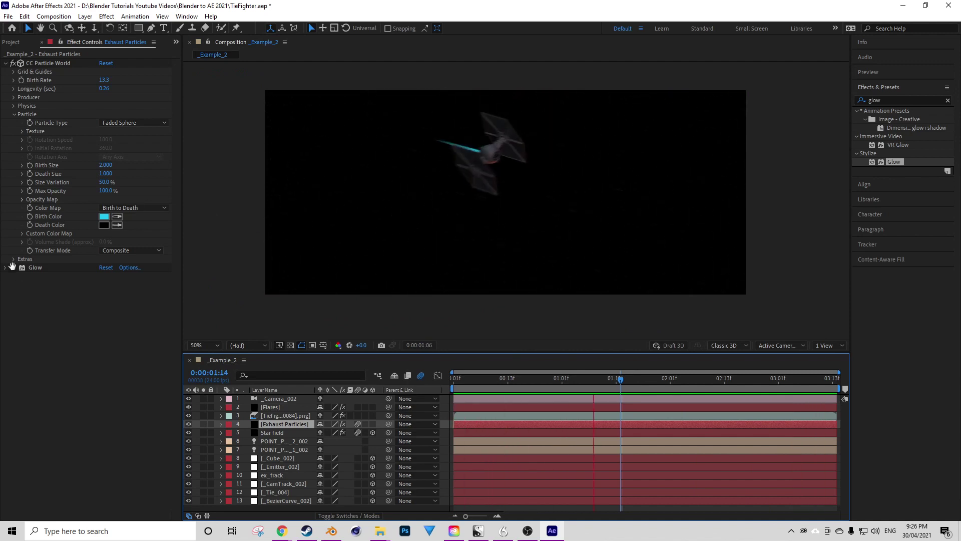
key(space)
Turn the Glow effect back on for the exhaust particles and review the shot through 0:00:01:19
click(13, 267)
key(space)
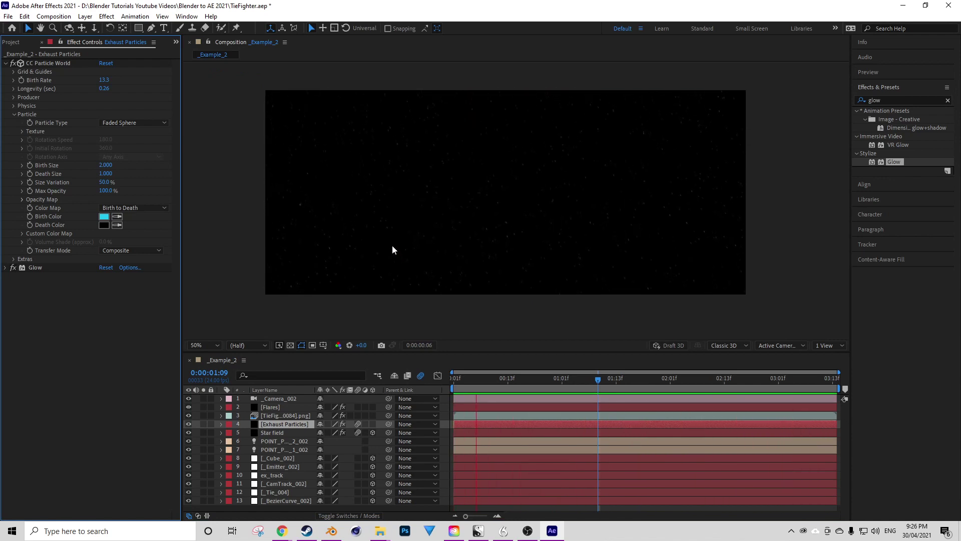
key(space)
drag(508, 382, 644, 385)
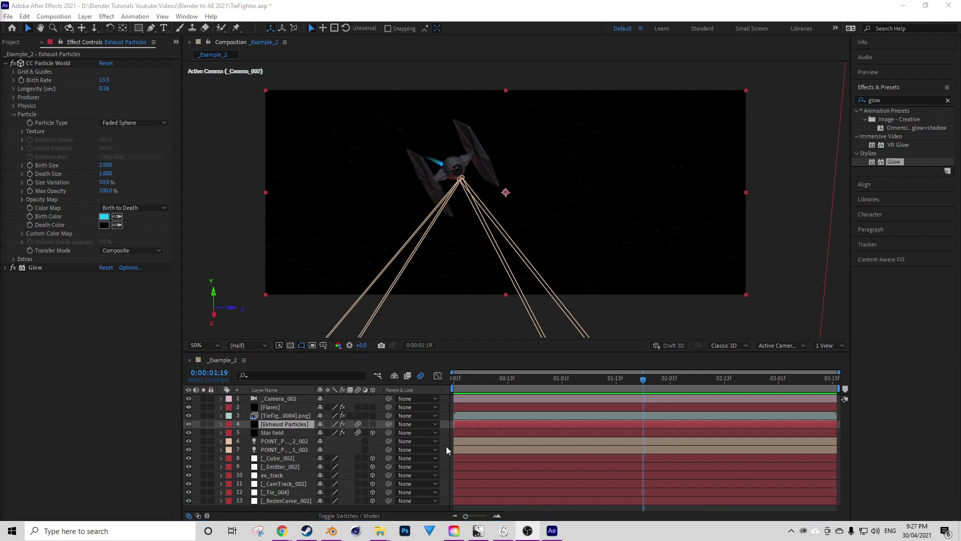
Create a new adjustment layer and move it above the _Camera_002 layer in the layer stack
right_click(197, 474)
mouse_move(288, 369)
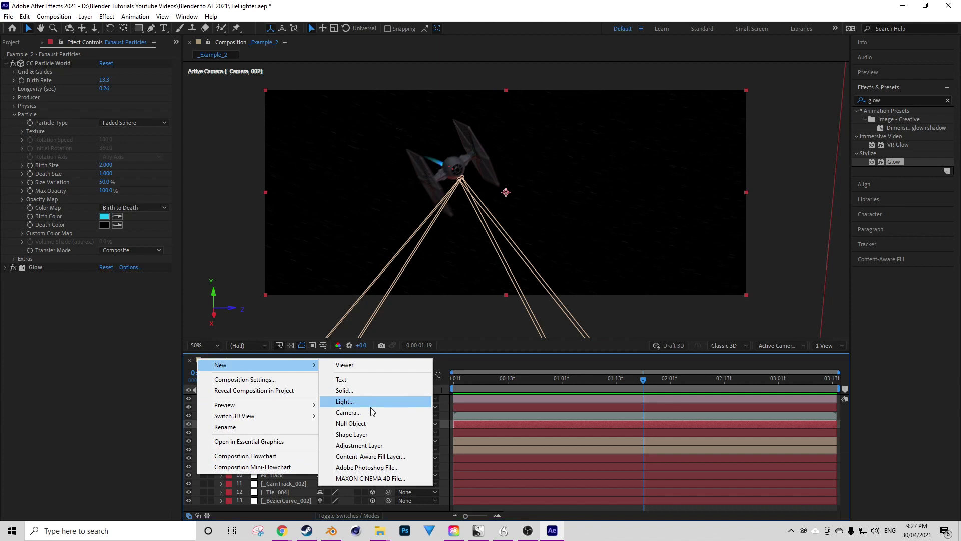
click(359, 445)
drag(285, 423, 279, 401)
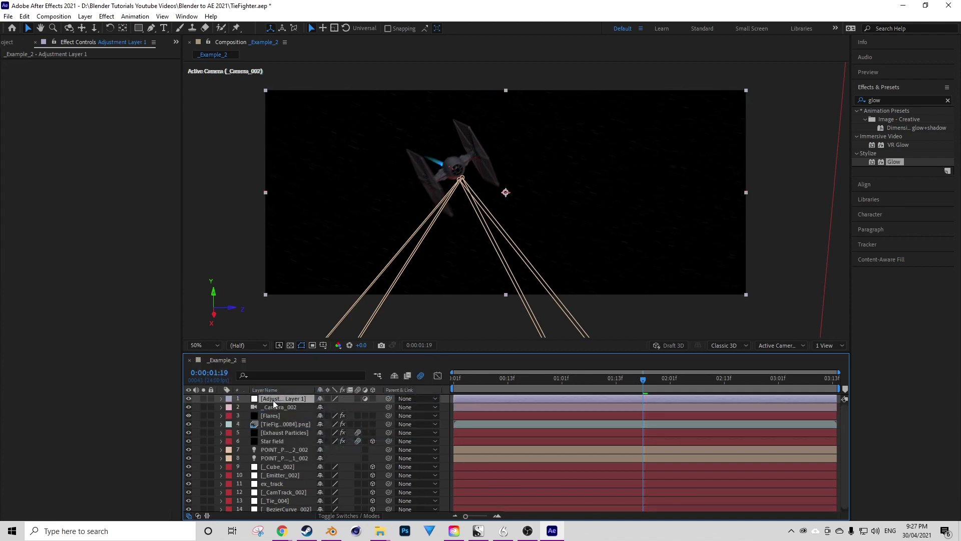
Apply the Gaussian Blur effect to the adjustment layer and set its Blurriness to 152.2
click(899, 101)
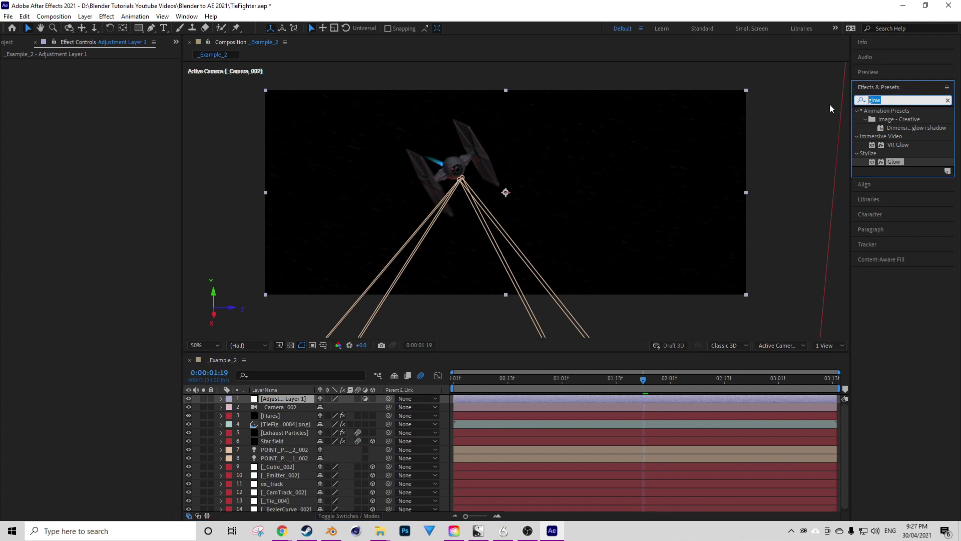
text(gu)
key(BackSpace)
text(au)
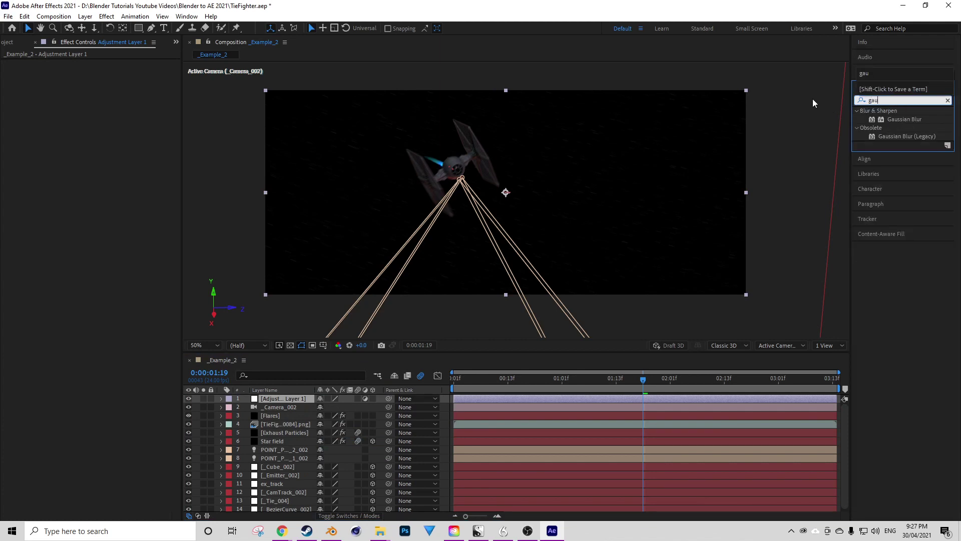
drag(902, 120, 579, 398)
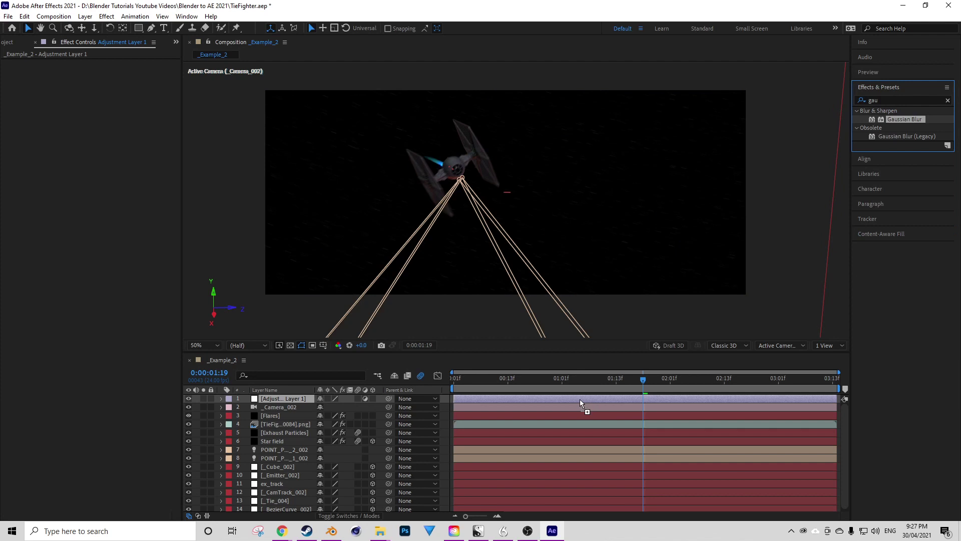
drag(580, 399, 580, 399)
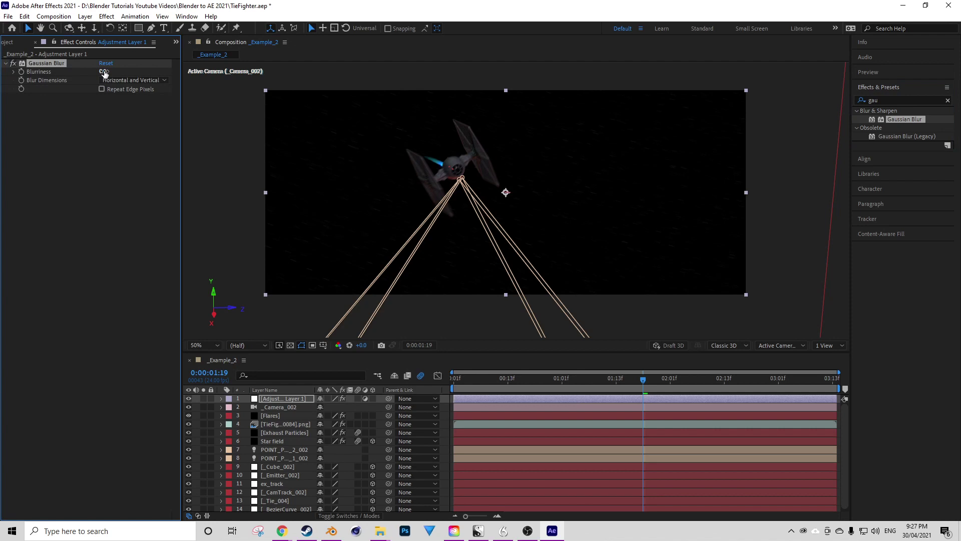
drag(102, 72, 824, 43)
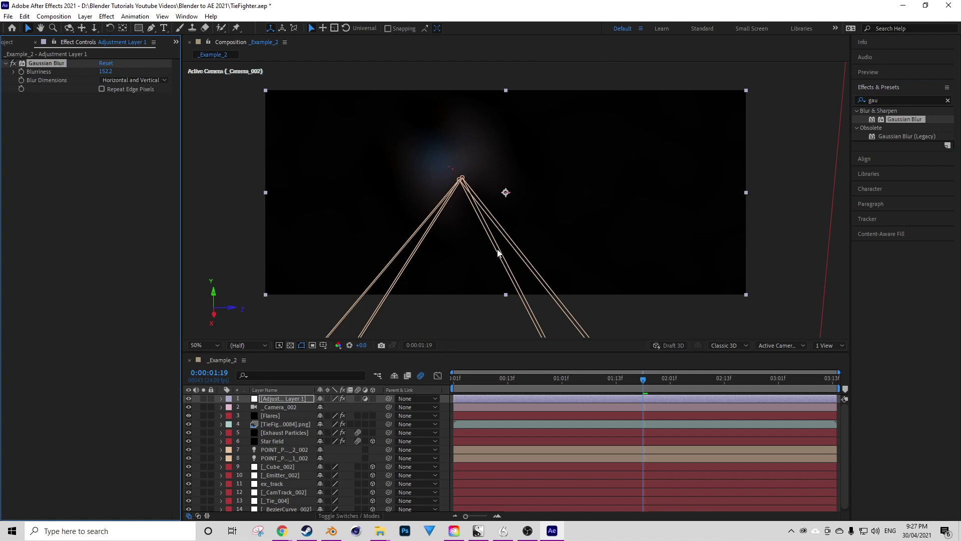
Set the adjustment layer's blending mode to Soft Light and its opacity to 19%
click(350, 515)
click(329, 398)
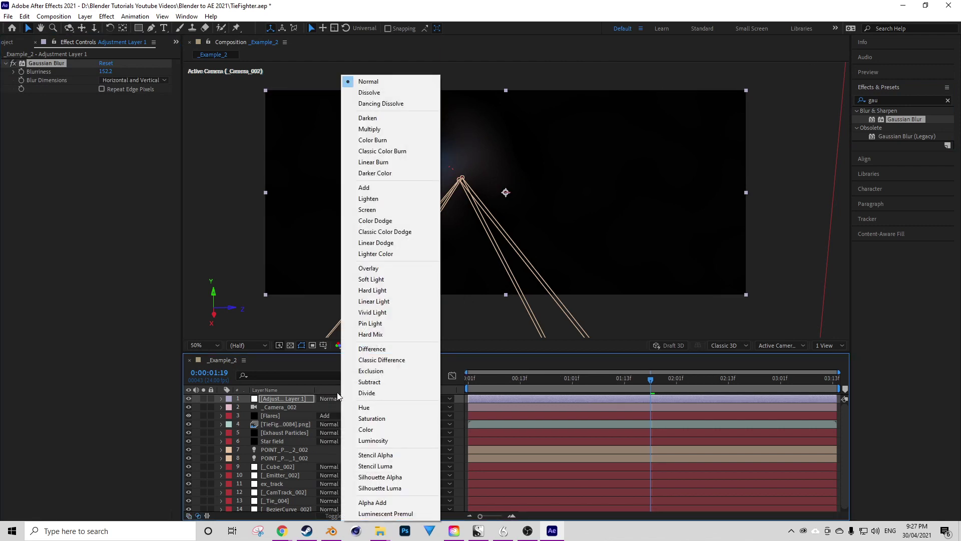
click(381, 279)
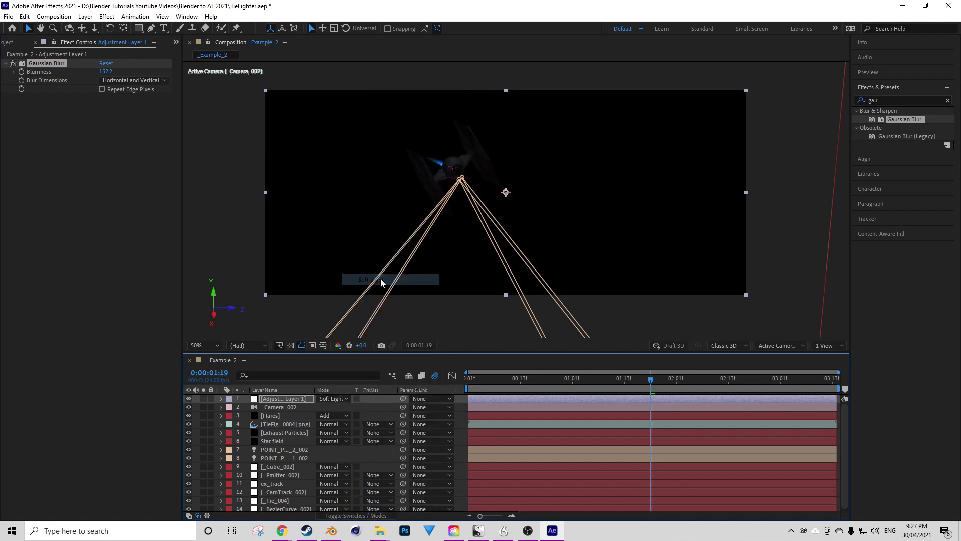
key(t)
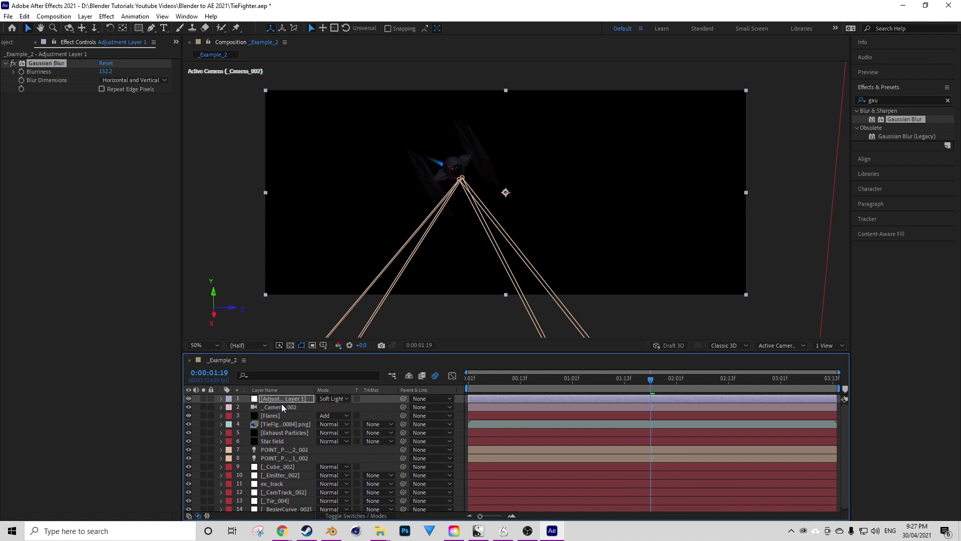
drag(324, 407, 286, 411)
Scrub and play back the _Example_2 composition to review the shot with the softened adjustment layer
mouse_move(650, 384)
mouse_down()
mouse_move(530, 381)
mouse_move(659, 375)
mouse_up()
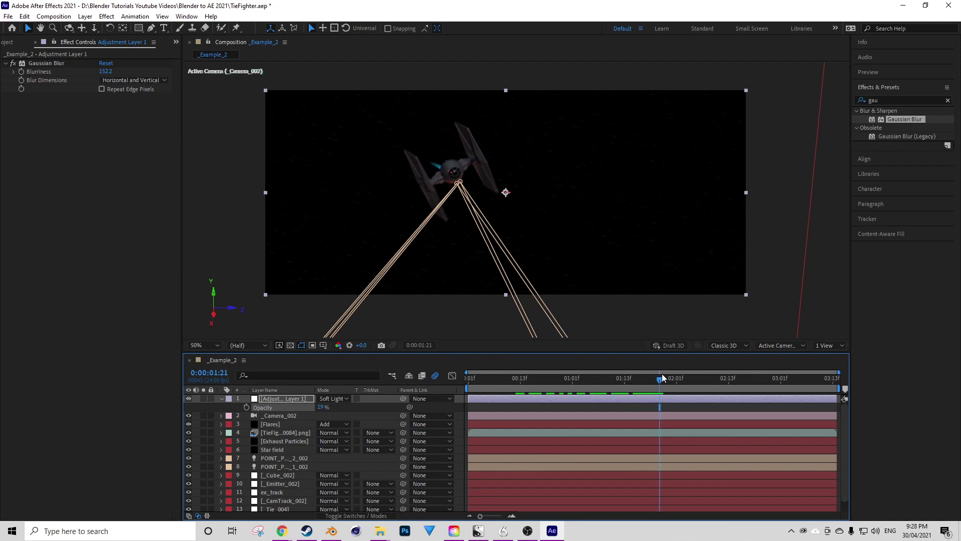
key(space)
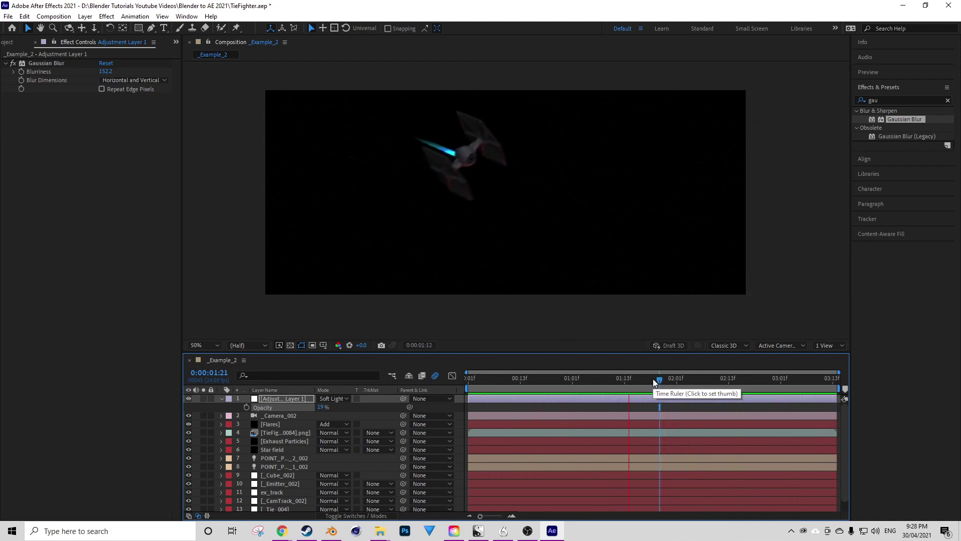
key(space)
drag(659, 383, 672, 388)
key(space)
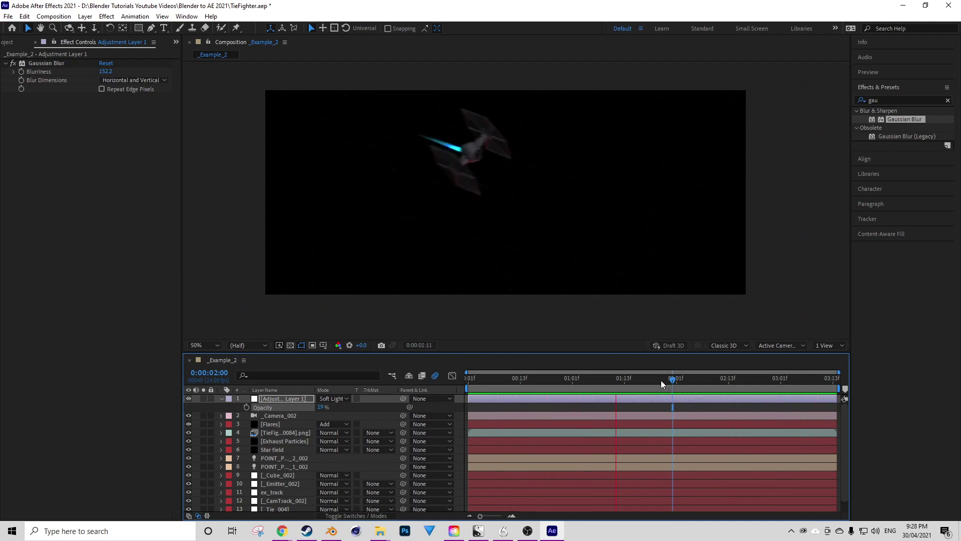
key(space)
key(space)
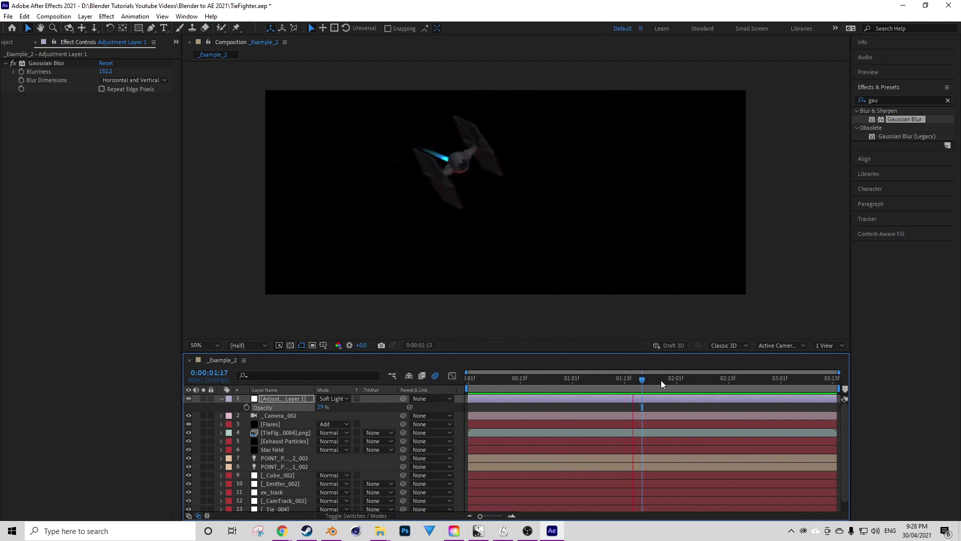
key(space)
Create a new composition from the TieFighter PNG sequence, play back the raw render, and return to the _Example_2 composition to compare
click(15, 43)
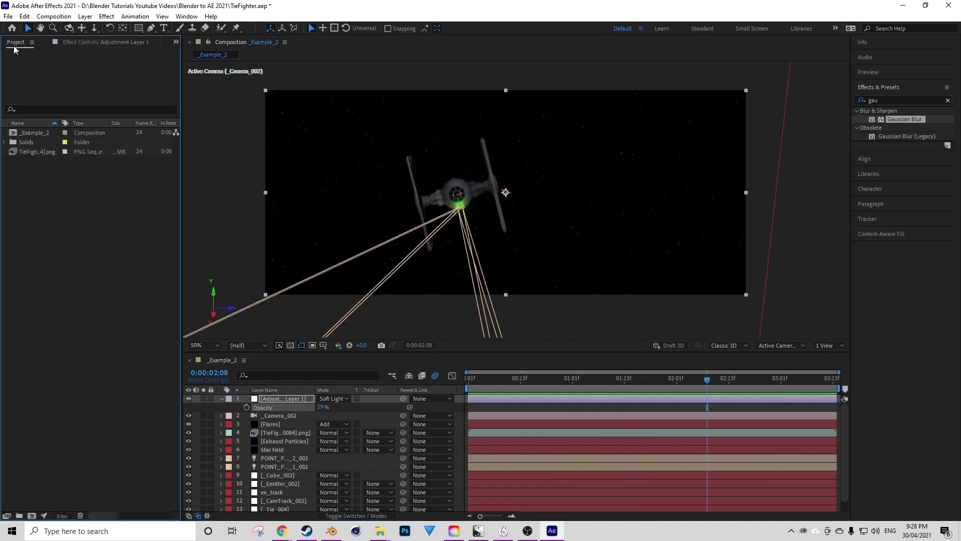
drag(28, 153, 32, 515)
key(space)
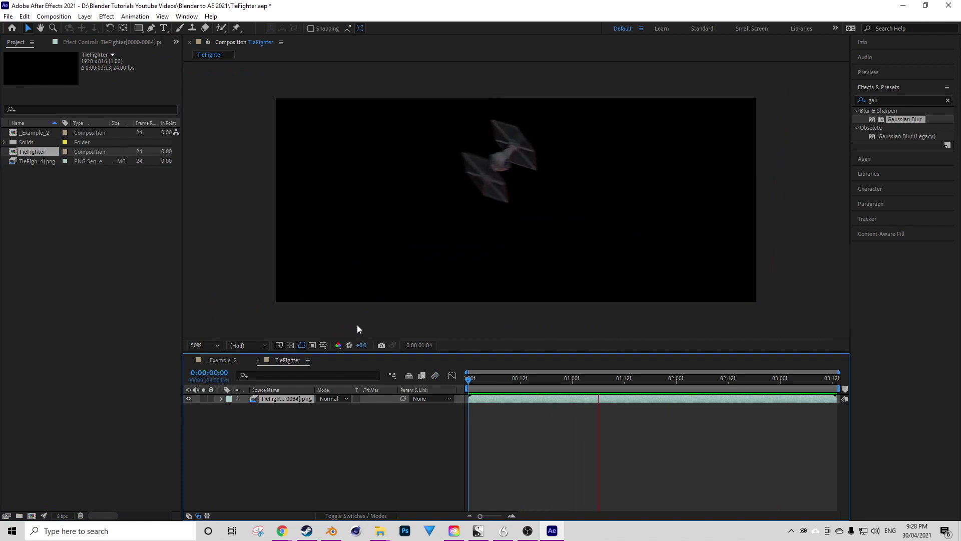
key(space)
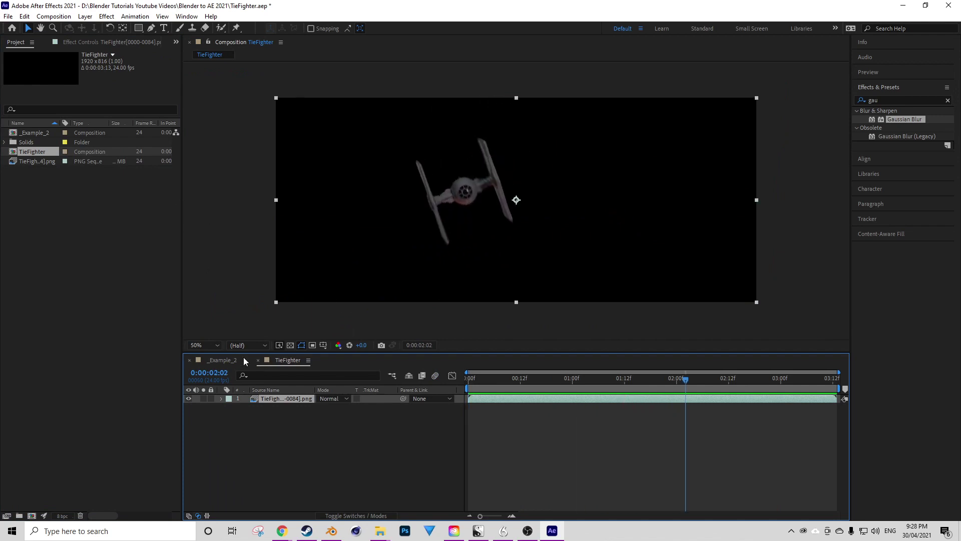
click(230, 361)
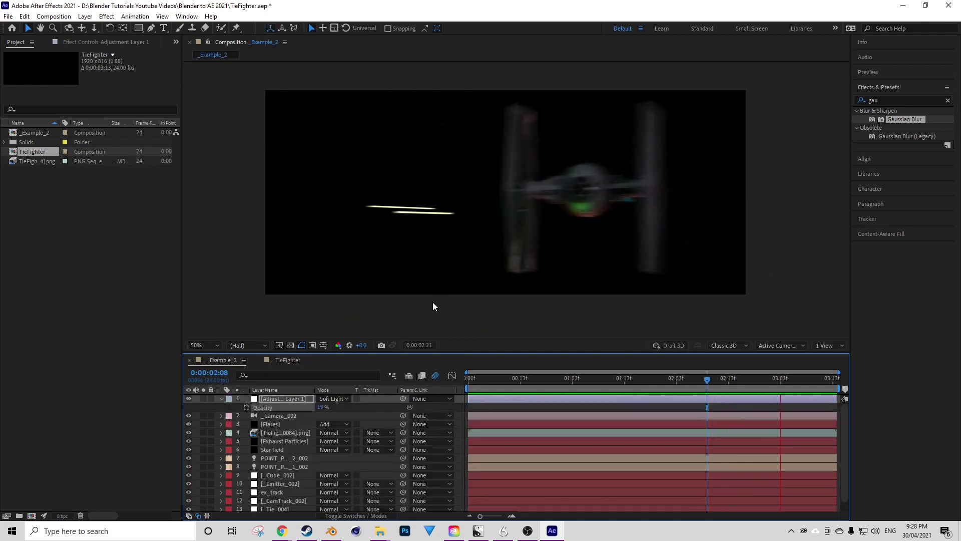